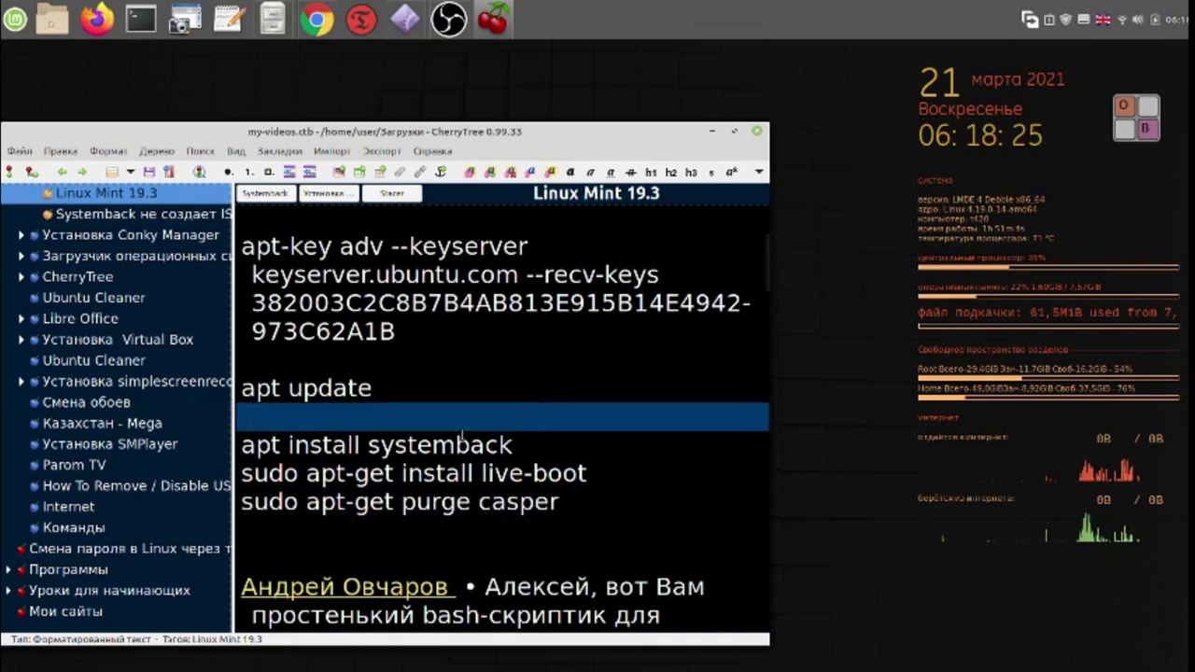
Step: Open the note "Установка Conky Manager" and select its realpath download and install command under Минт 19
scroll(194, 493, up, 3)
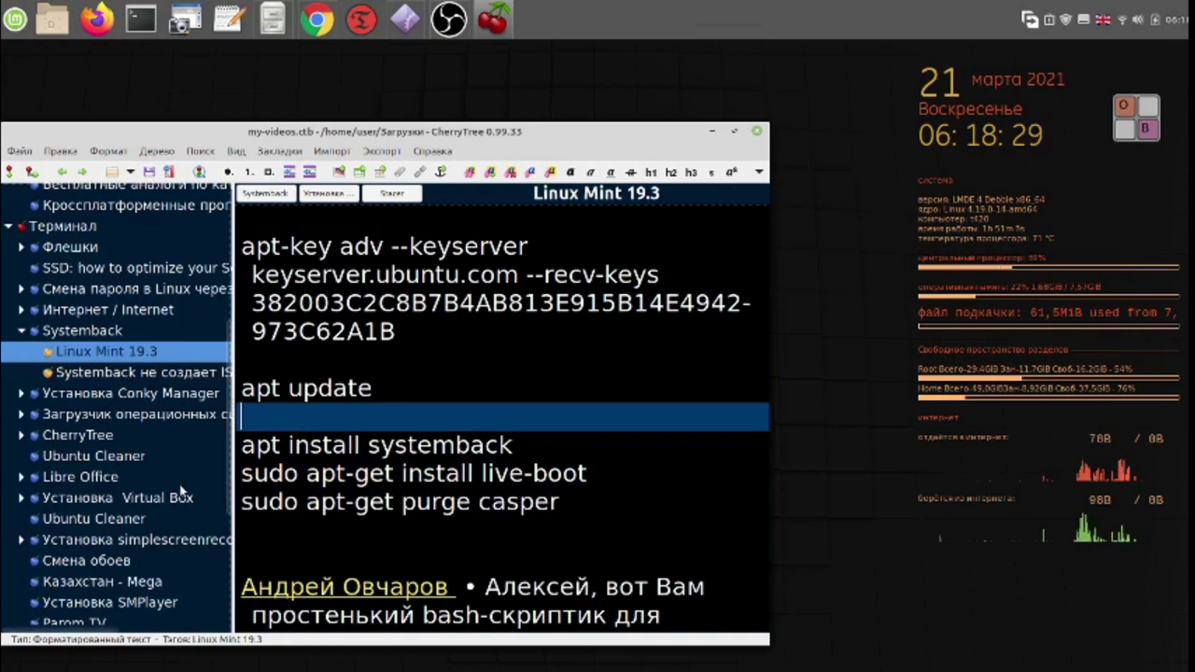
click(131, 393)
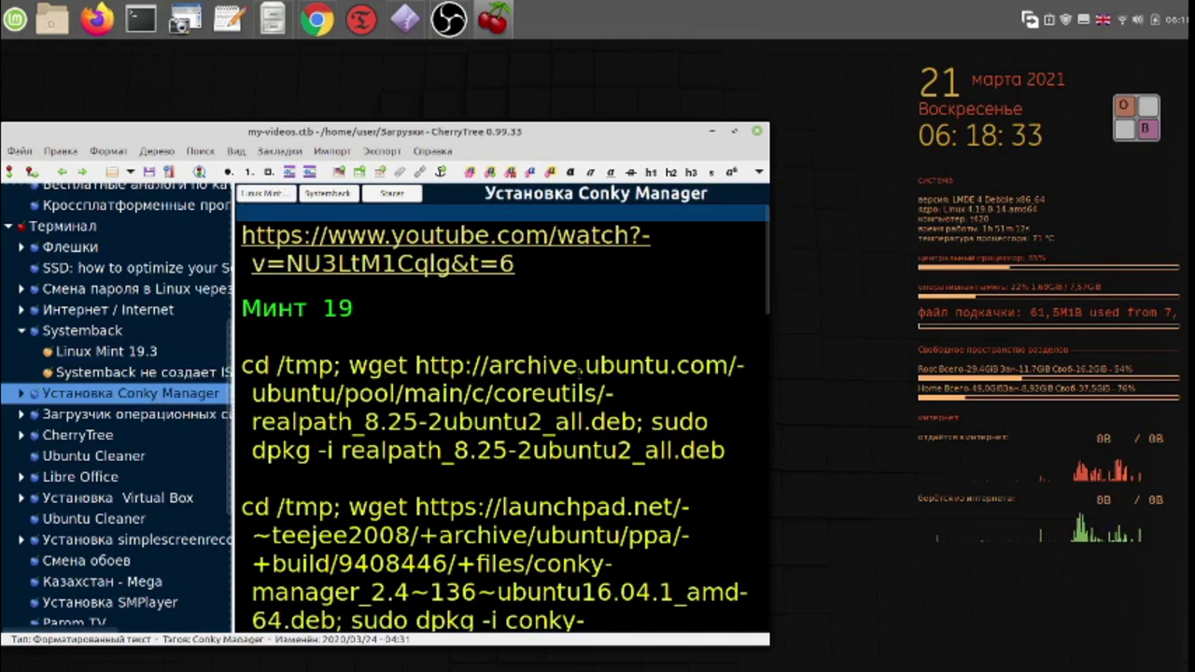
scroll(564, 396, down, 1)
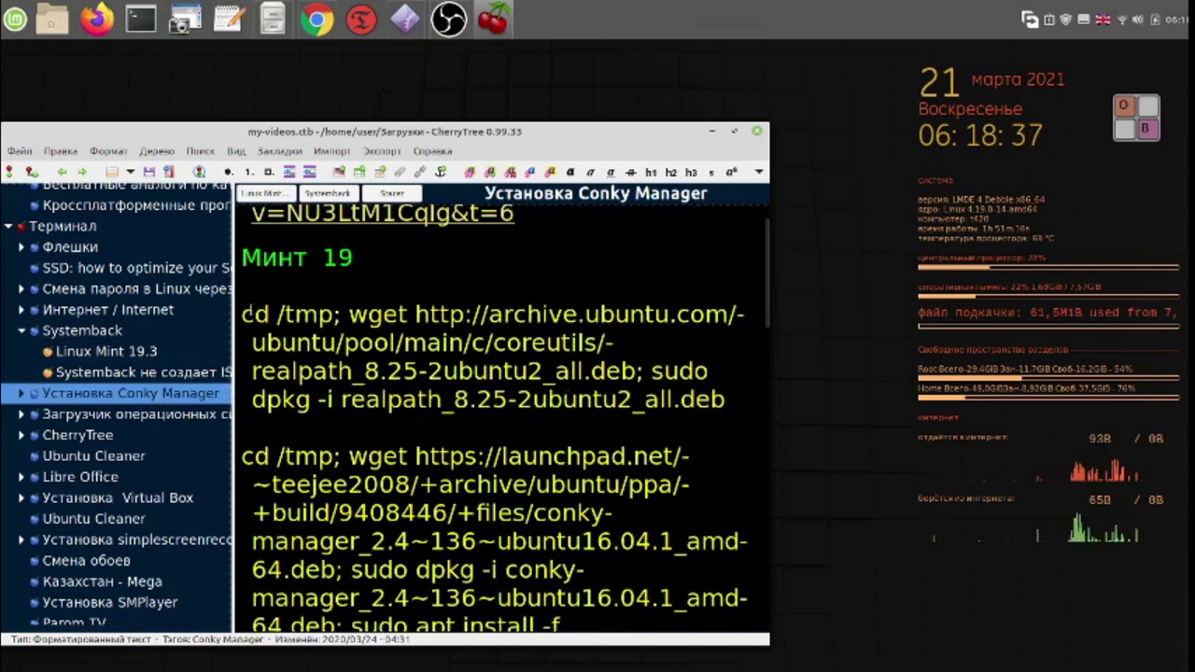
drag(247, 313, 312, 373)
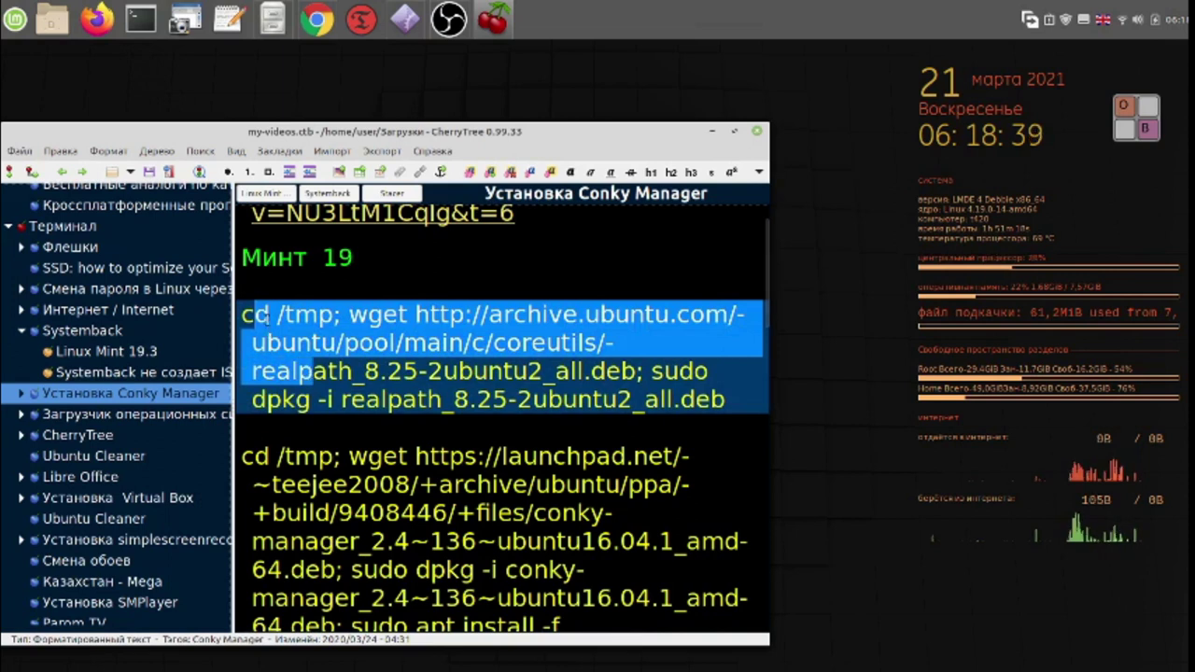
click(254, 314)
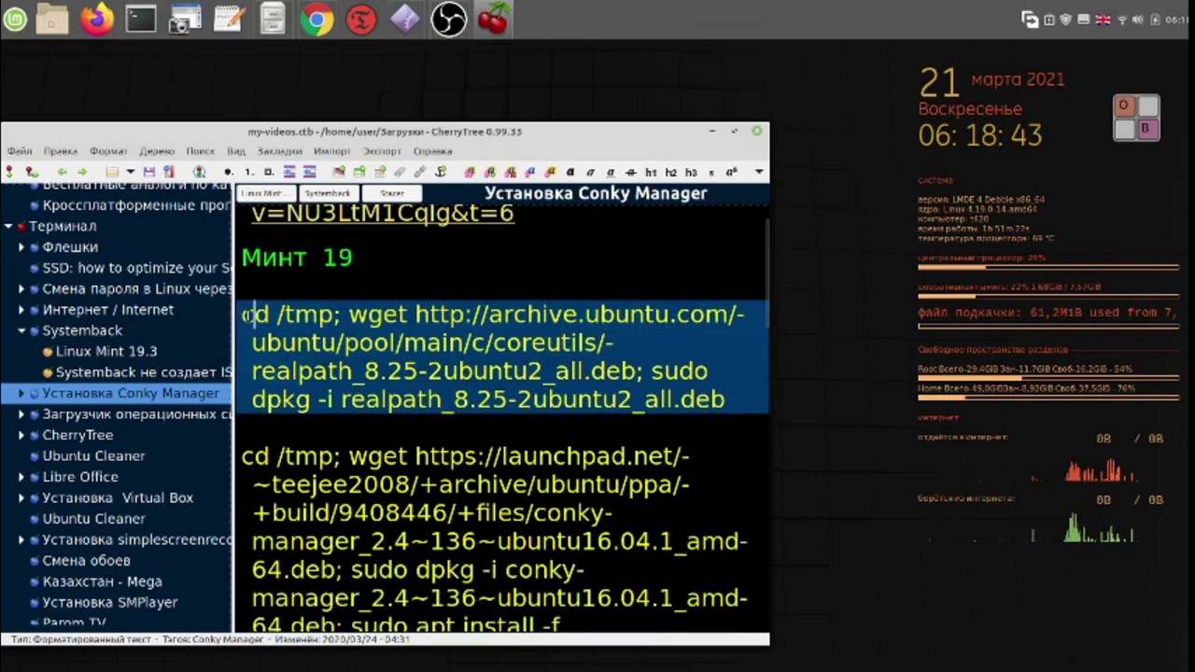
drag(248, 315, 733, 401)
Step: Select the conky-manager download and install command in the note, and minimise the CherryTree window
scroll(633, 495, down, 3)
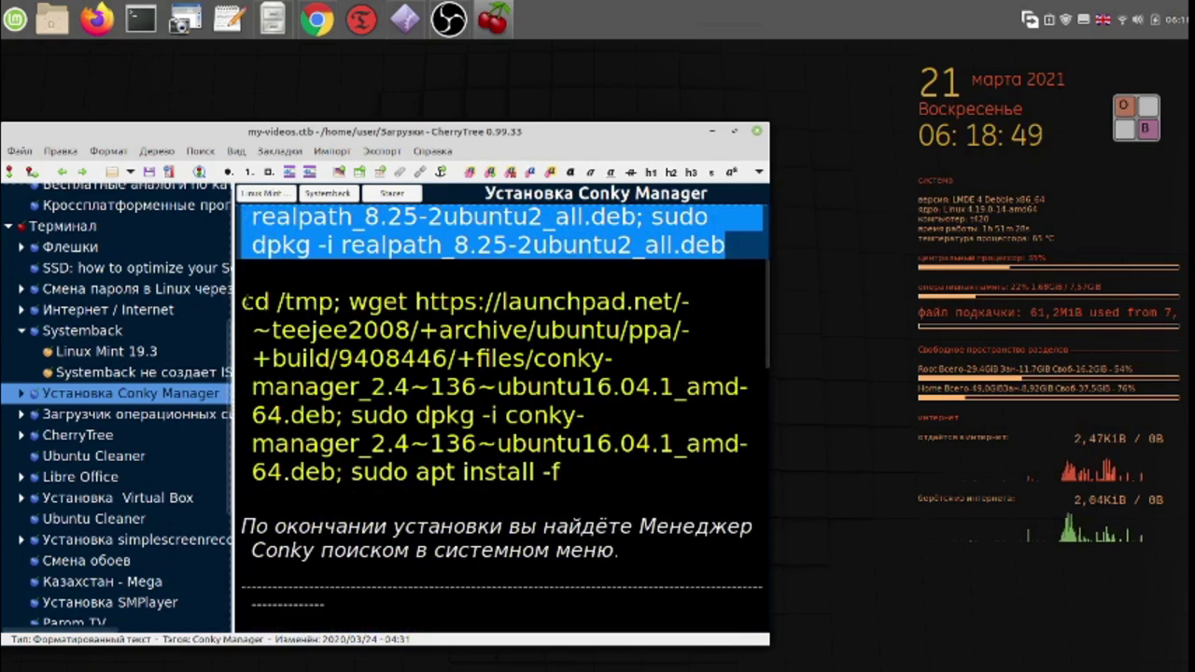
drag(244, 301, 618, 471)
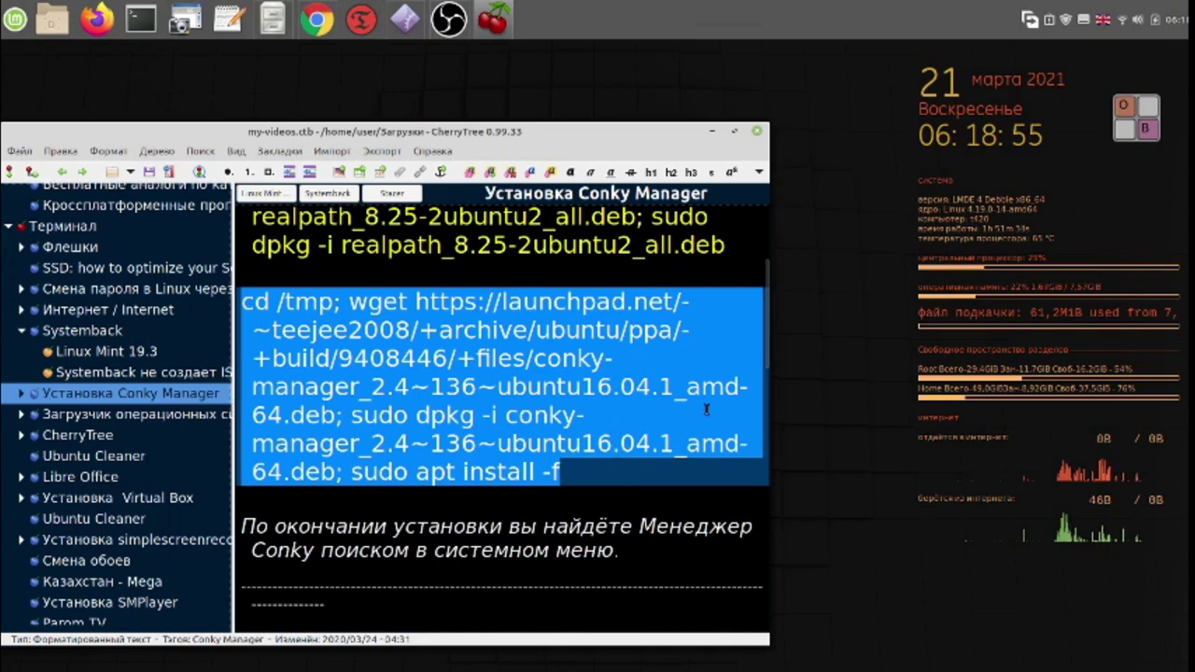
click(712, 133)
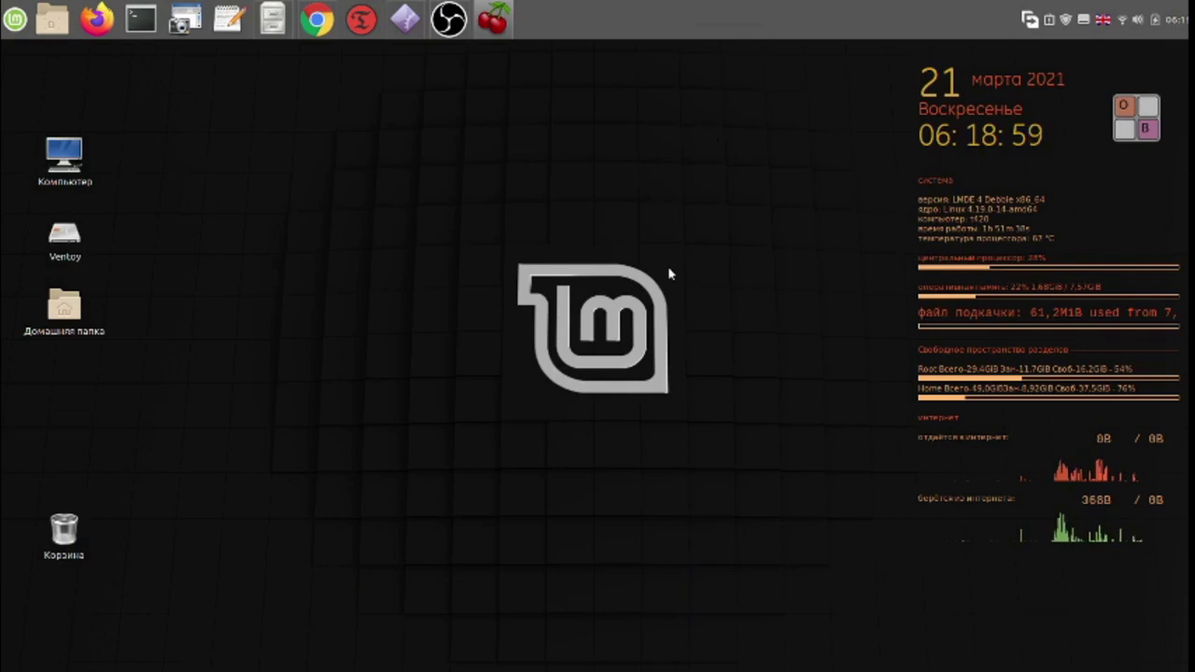
Step: Switch to the Software Manager (Менеджер программ)
mouse_move(499, 665)
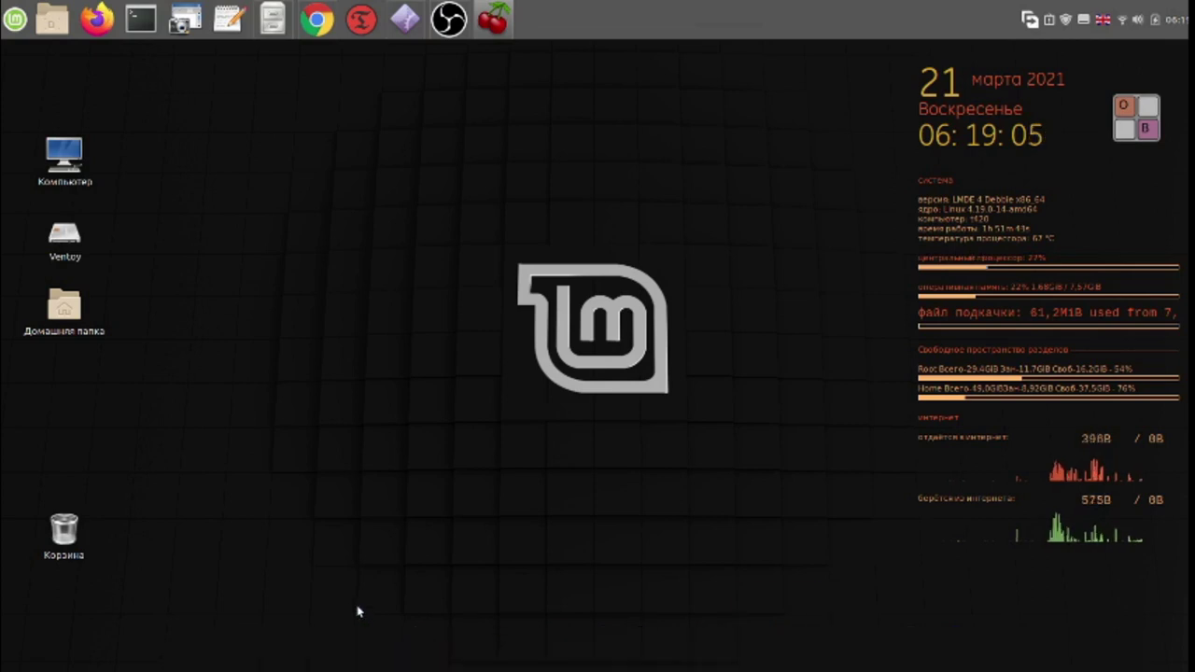
mouse_move(358, 661)
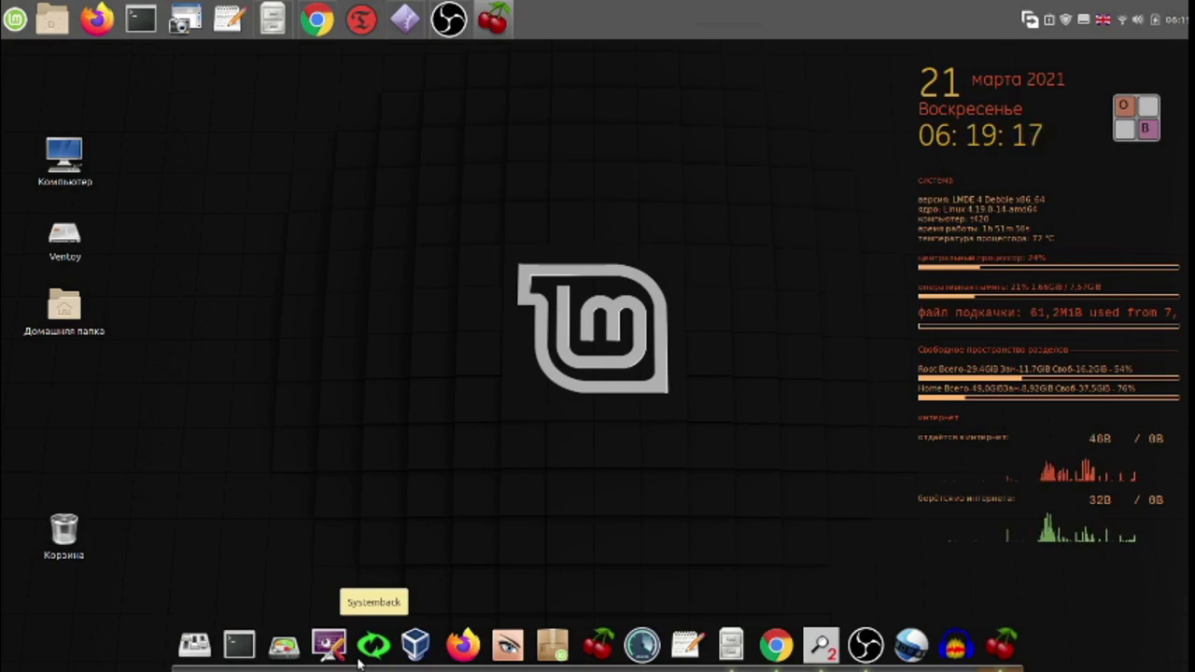
click(553, 644)
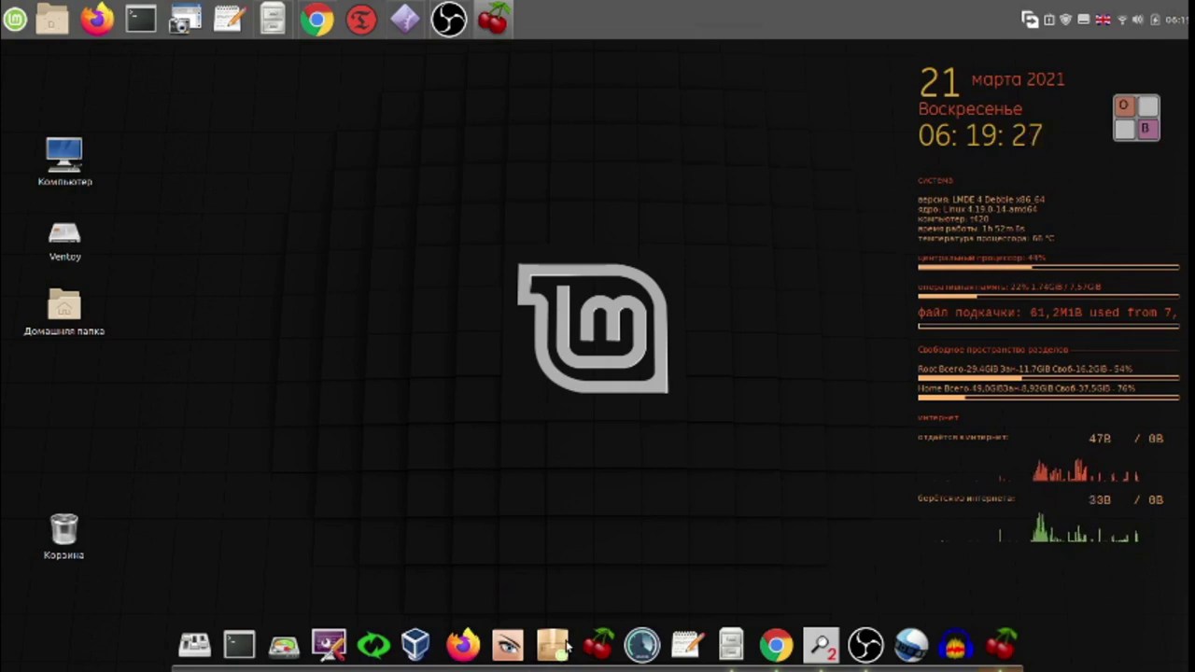
click(556, 647)
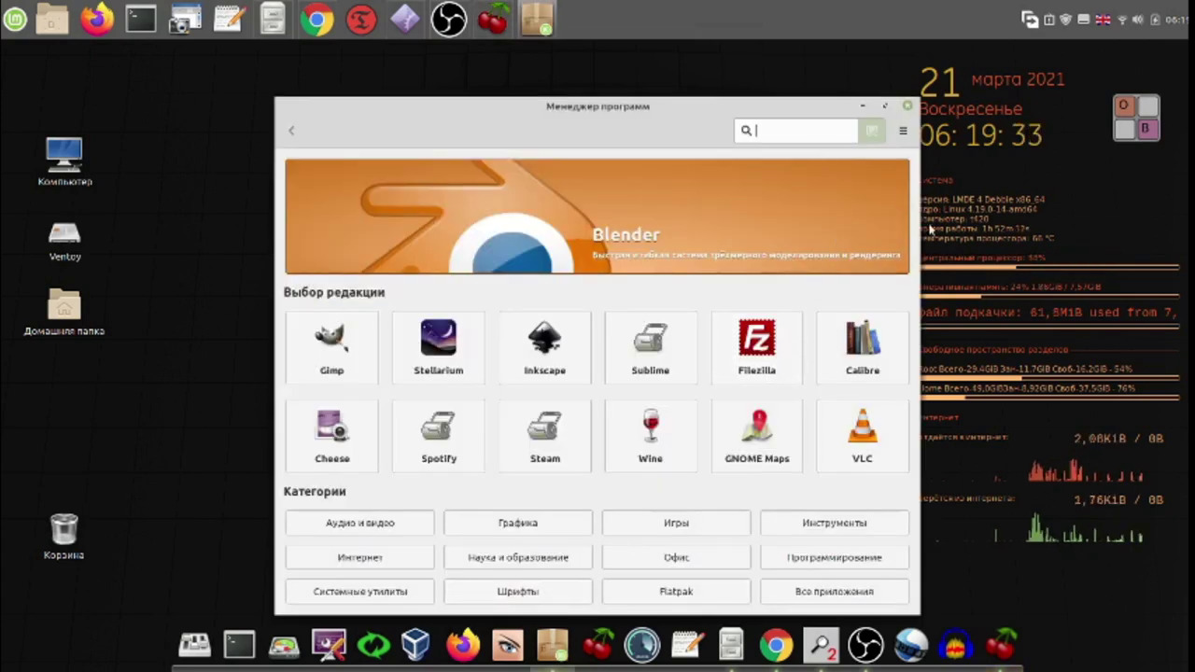
Step: Look through the installed applications in the Аудио и видео, Графика and Интернет categories
click(15, 21)
mouse_move(145, 128)
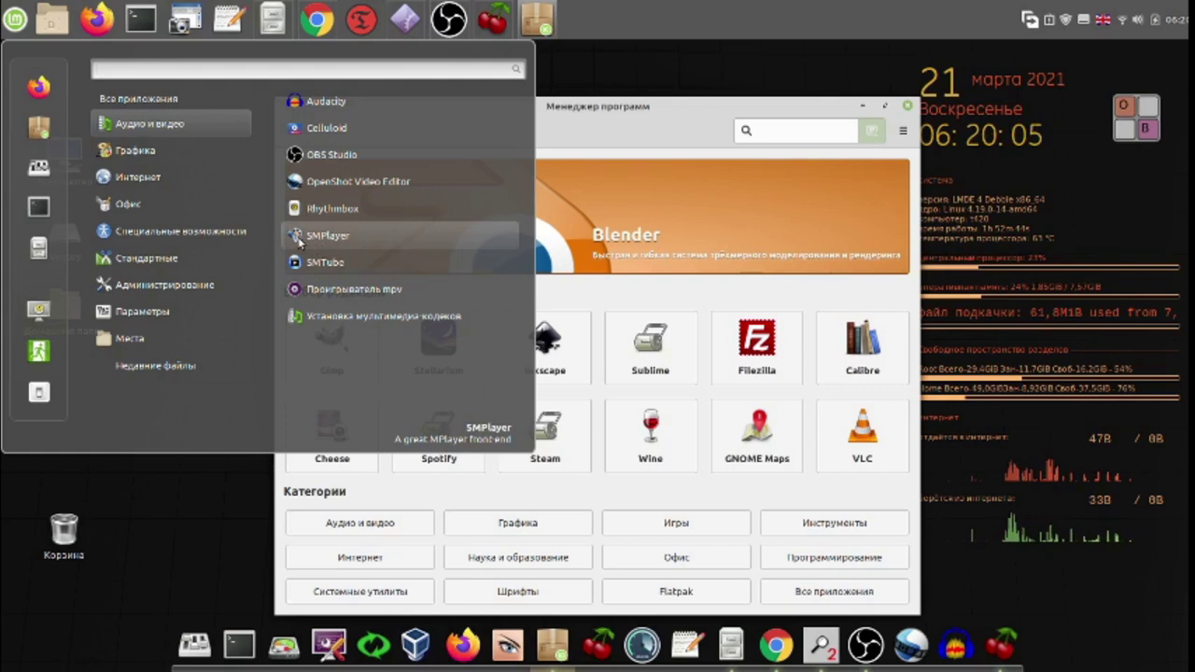
mouse_move(146, 157)
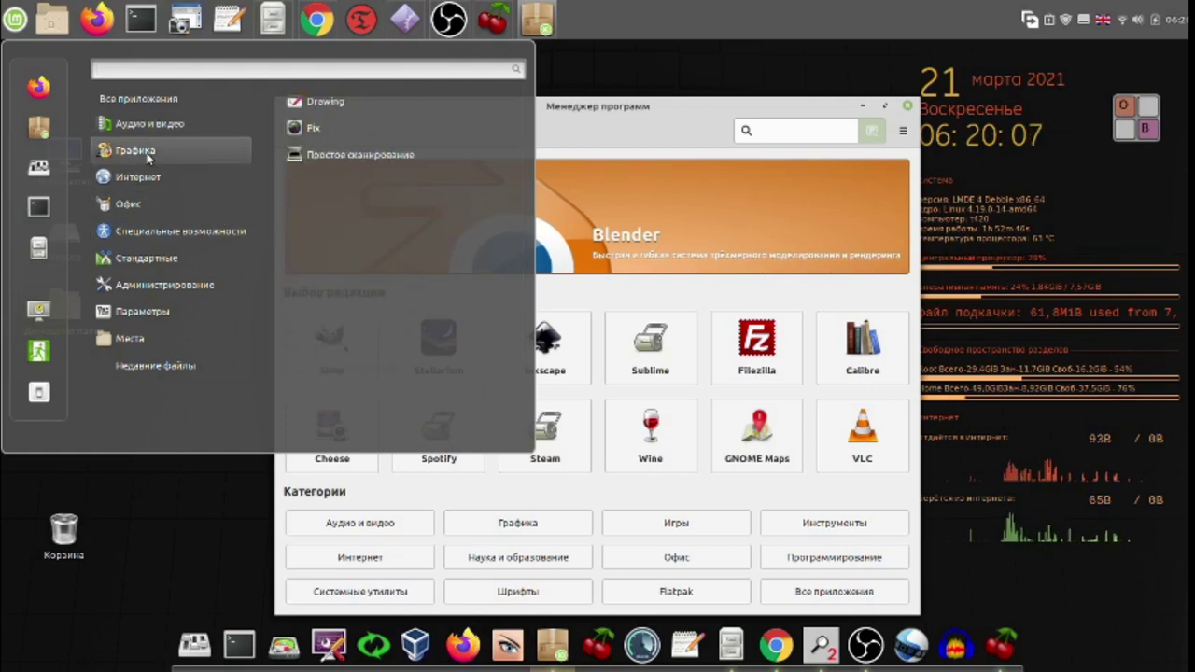
mouse_move(138, 187)
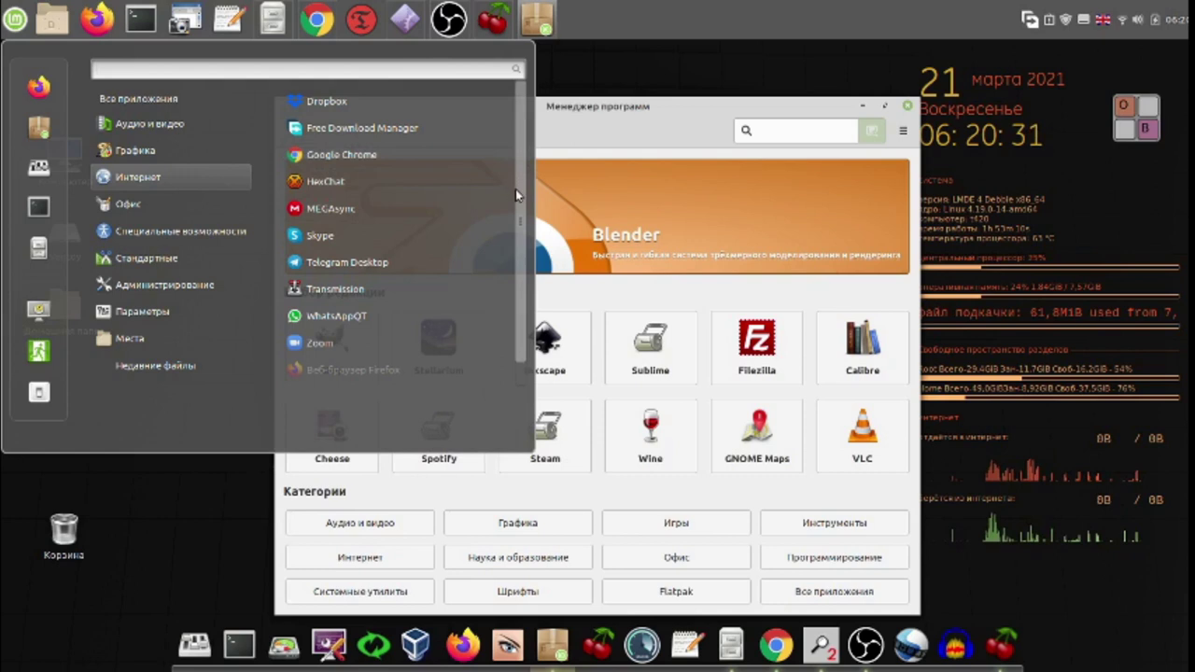
scroll(523, 234, down, 1)
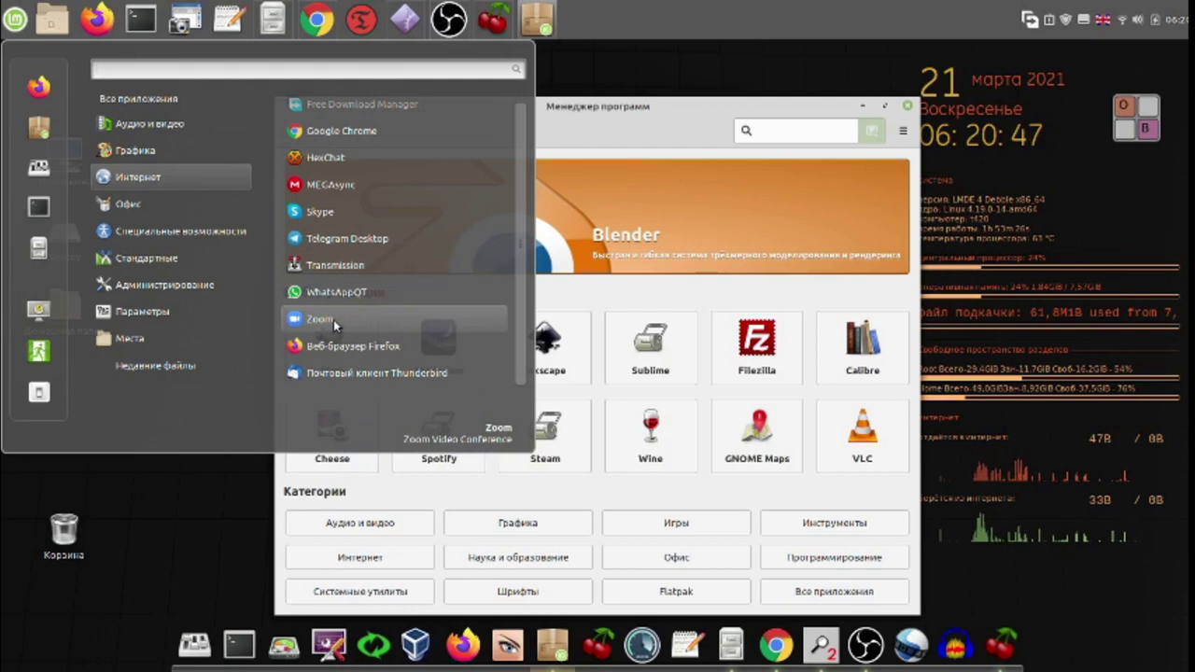
scroll(333, 319, up, 1)
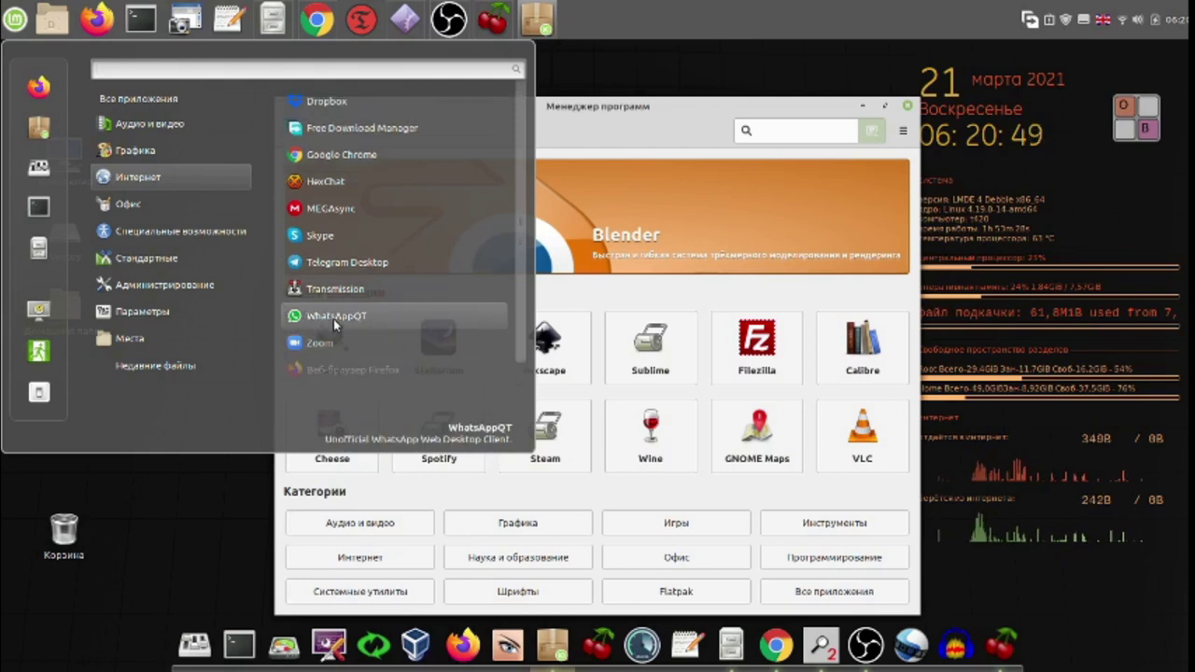
Step: Launch Free Download Manager to view its main window, and close it again
click(407, 128)
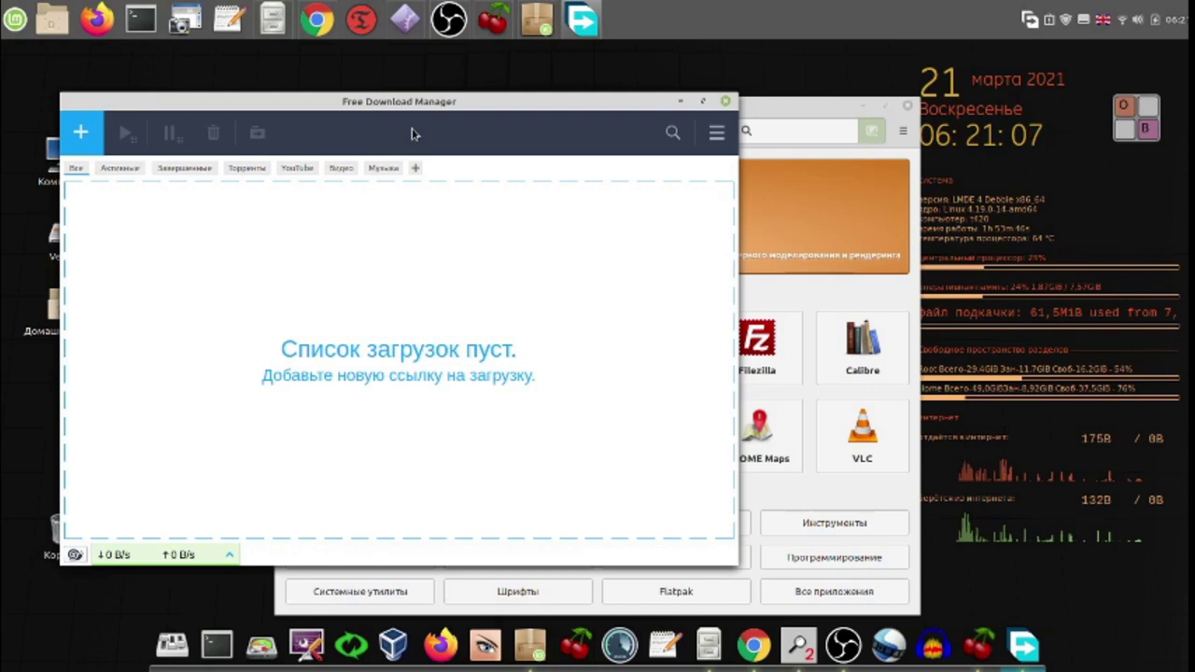
click(729, 104)
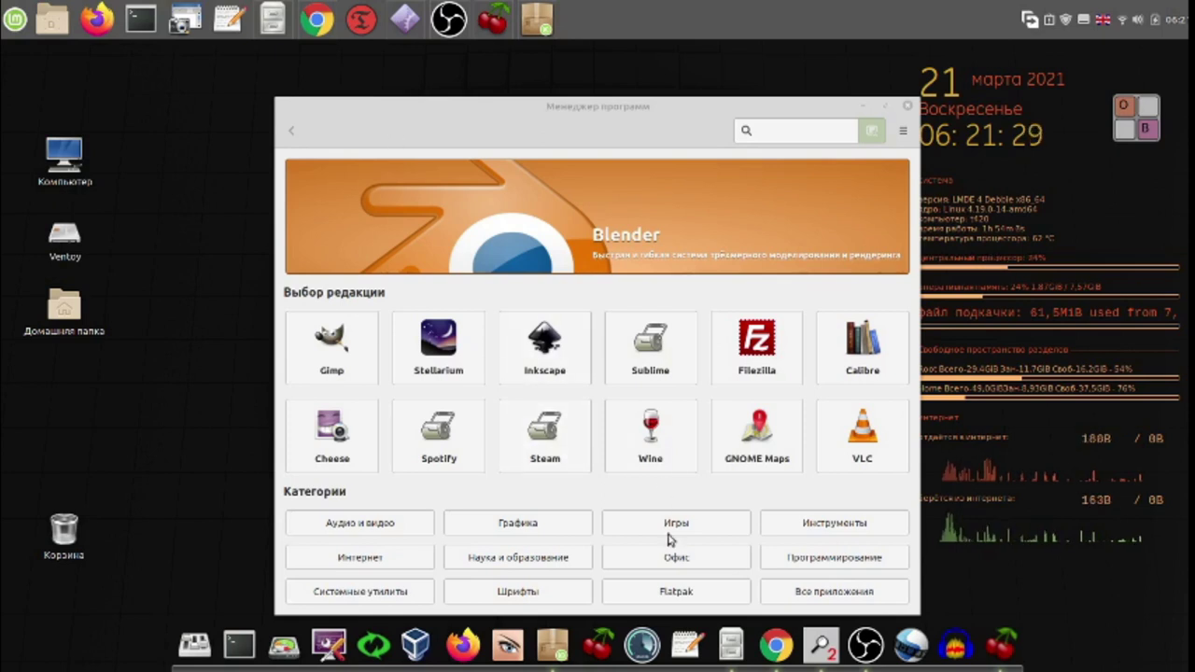
Step: Switch to Chrome, return to the "Программы для Linux" folder on Google Drive, and minimise the browser
click(781, 649)
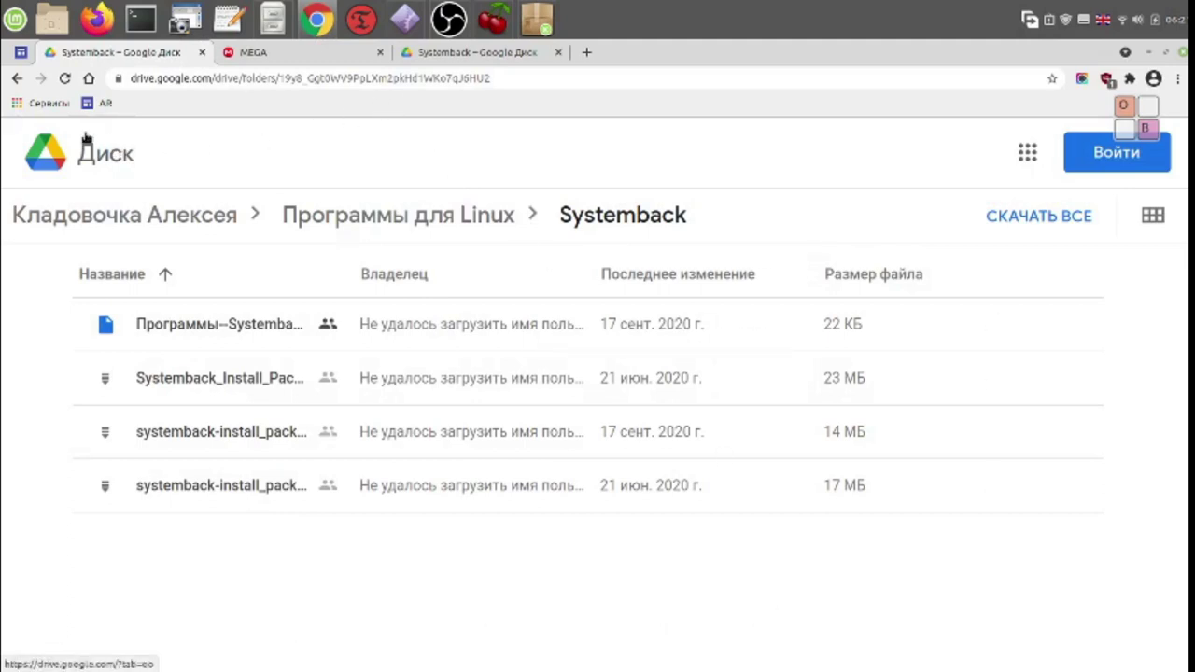
click(20, 80)
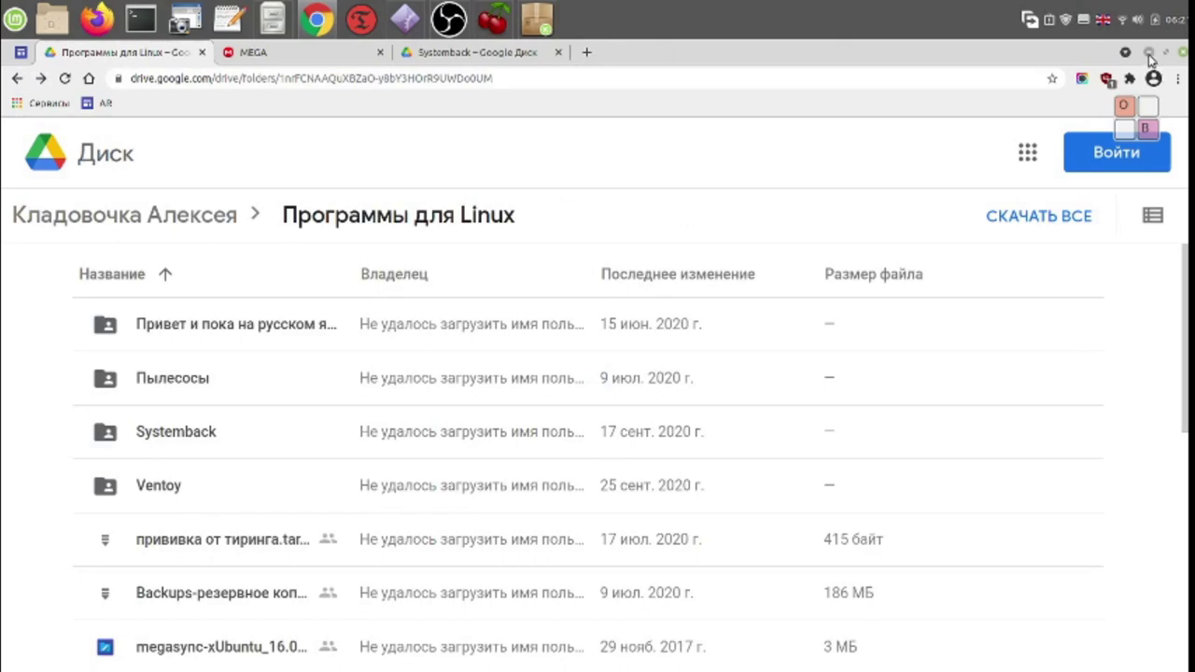
click(1150, 52)
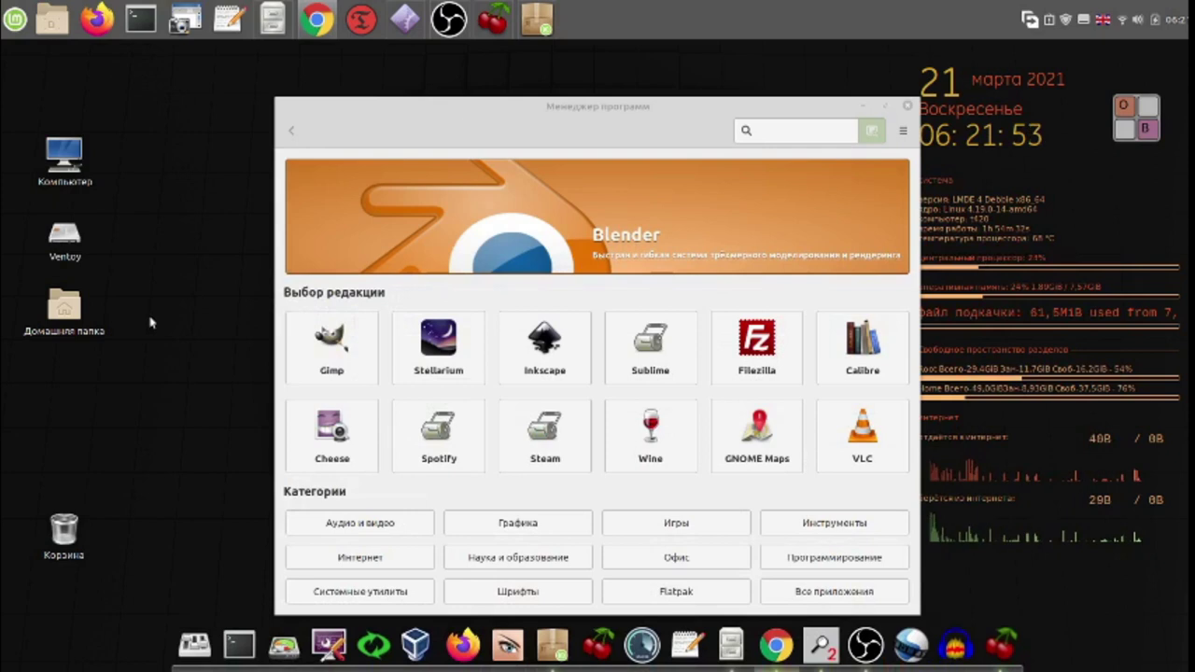
Step: Close the Software Manager window
click(776, 133)
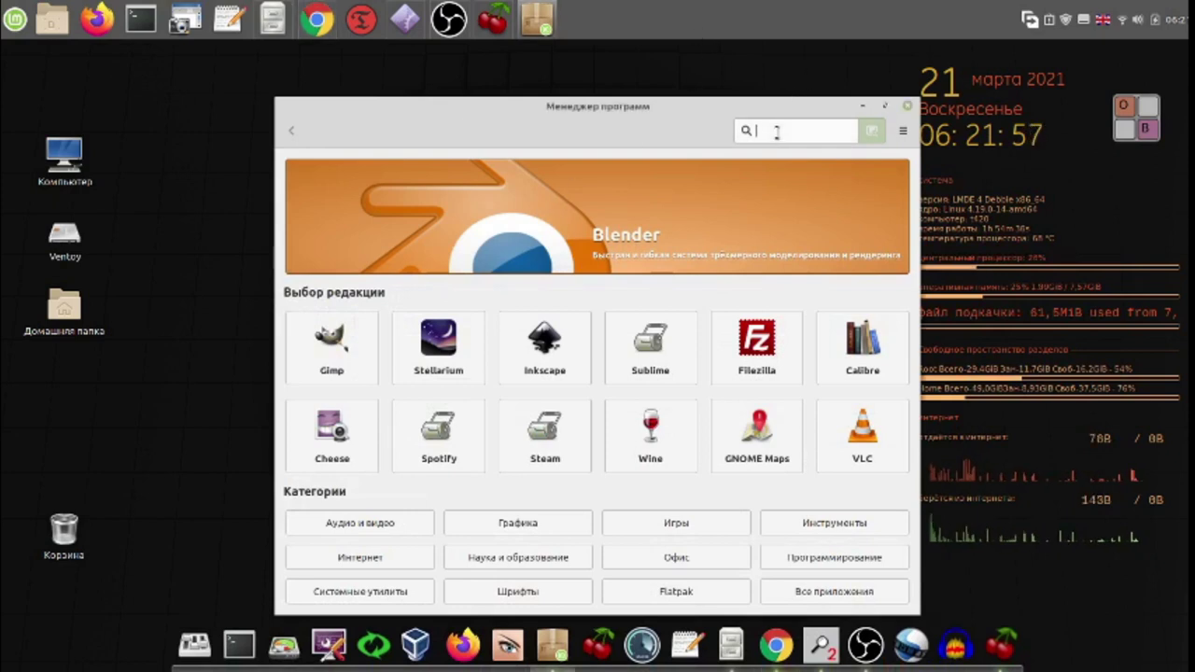
click(908, 107)
Step: Bring up the KDE screen magnifier and place its window clear of the application menu area
click(14, 21)
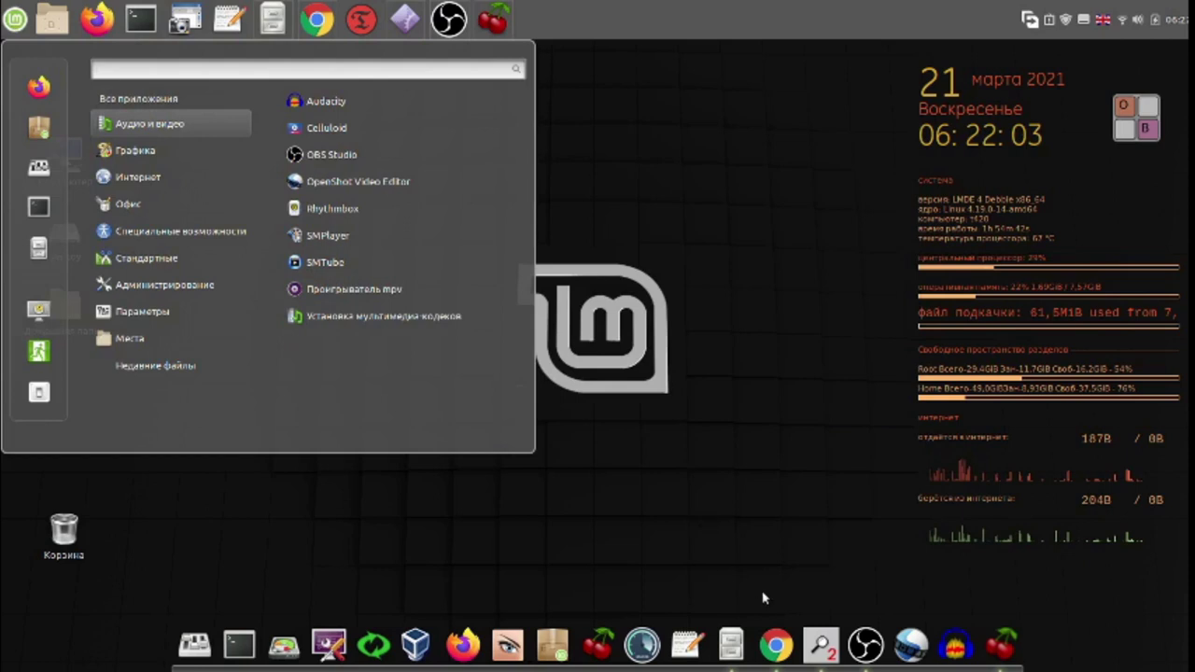
click(822, 646)
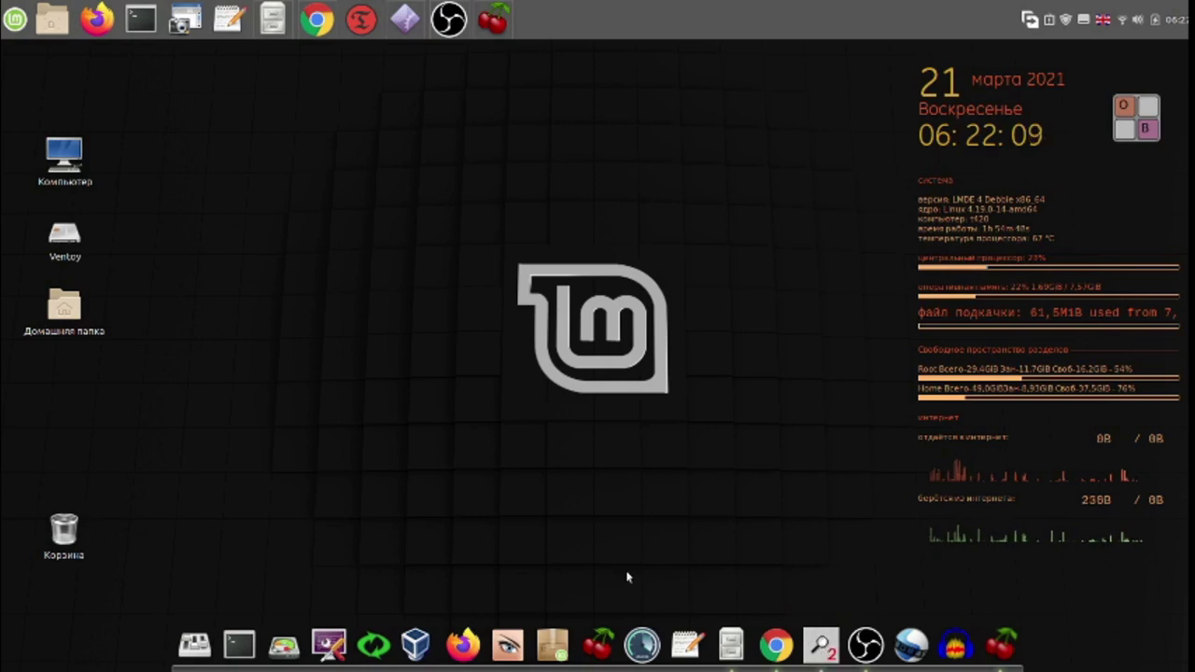
click(400, 27)
drag(320, 195, 709, 81)
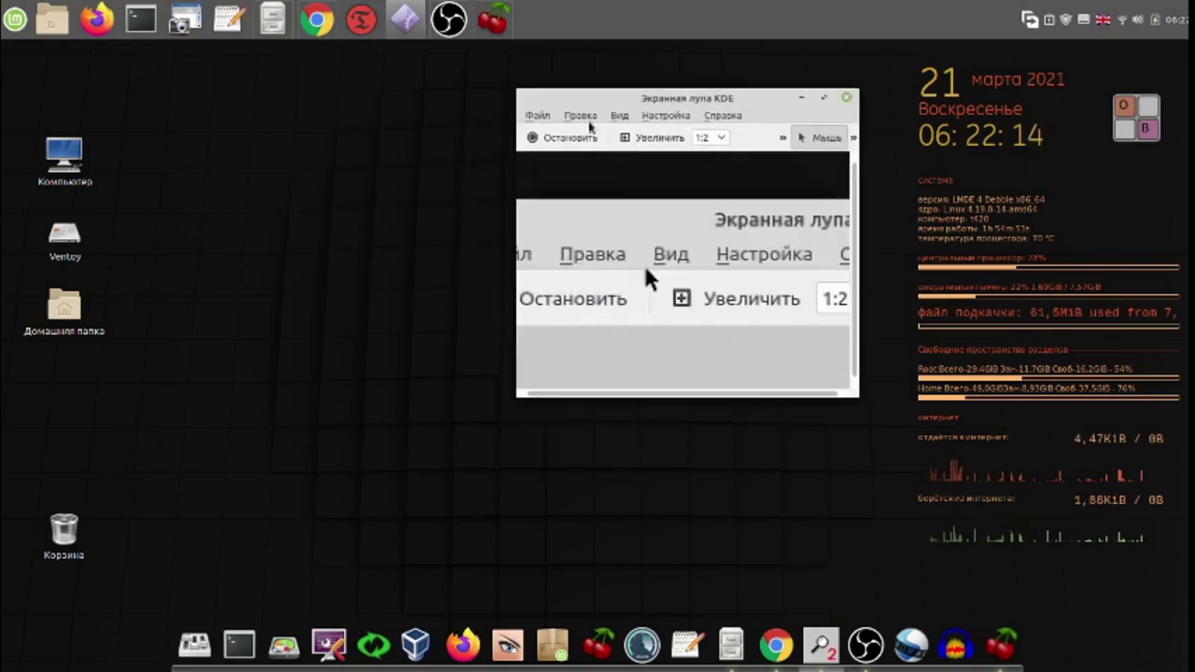
Step: Look through the installed applications in the Специальные возможности, Стандартные and Администрирование categories under the magnifier
click(14, 21)
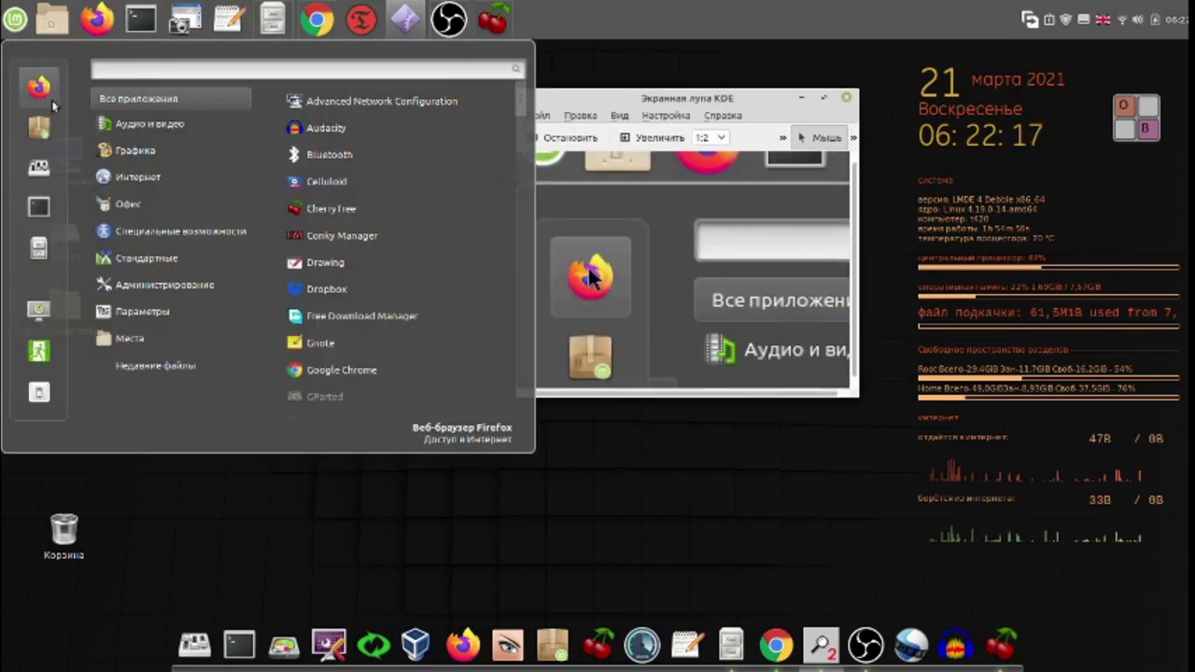
mouse_move(138, 199)
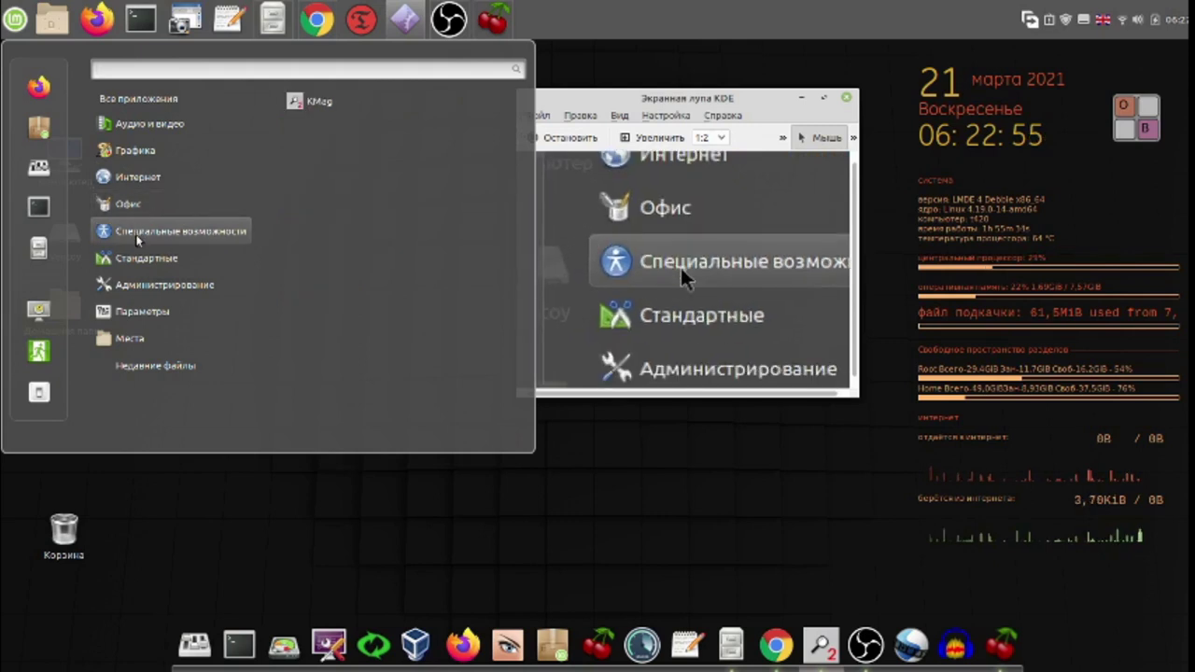
mouse_move(138, 260)
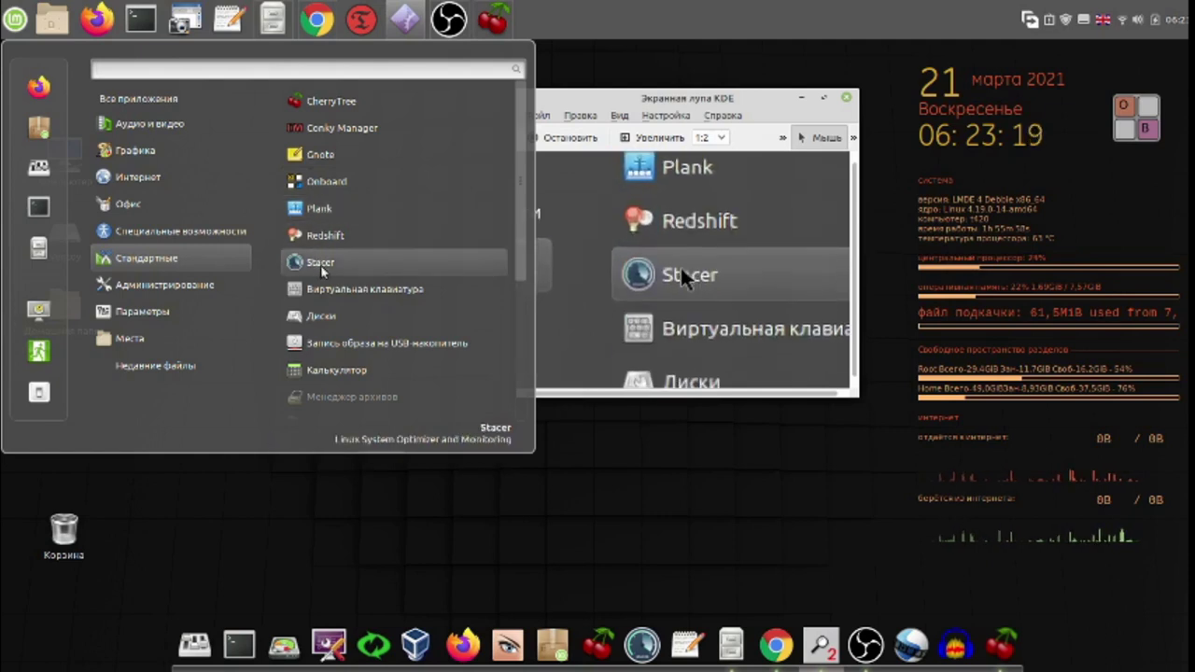
scroll(322, 276, down, 4)
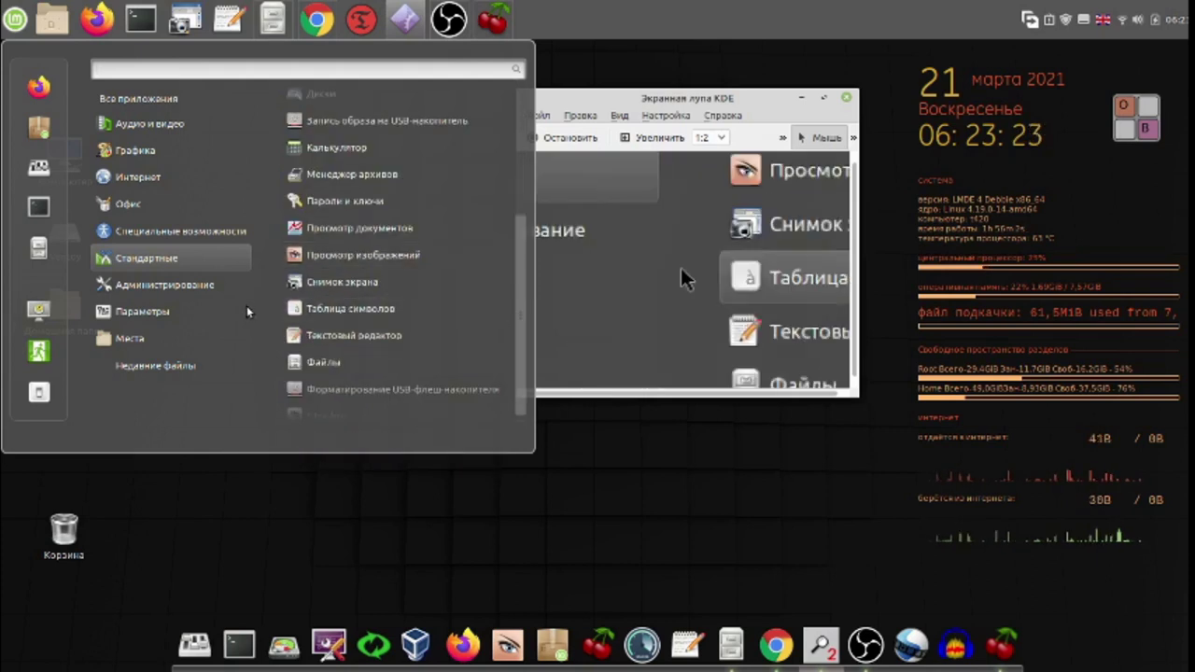
mouse_move(168, 291)
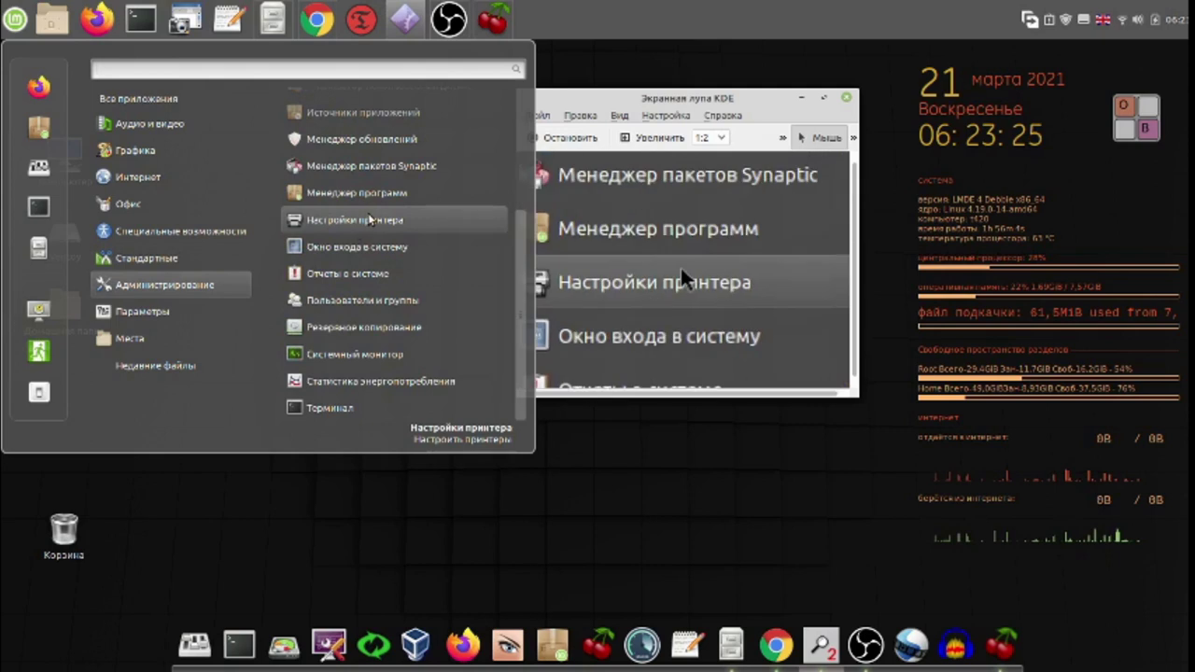
scroll(374, 219, up, 3)
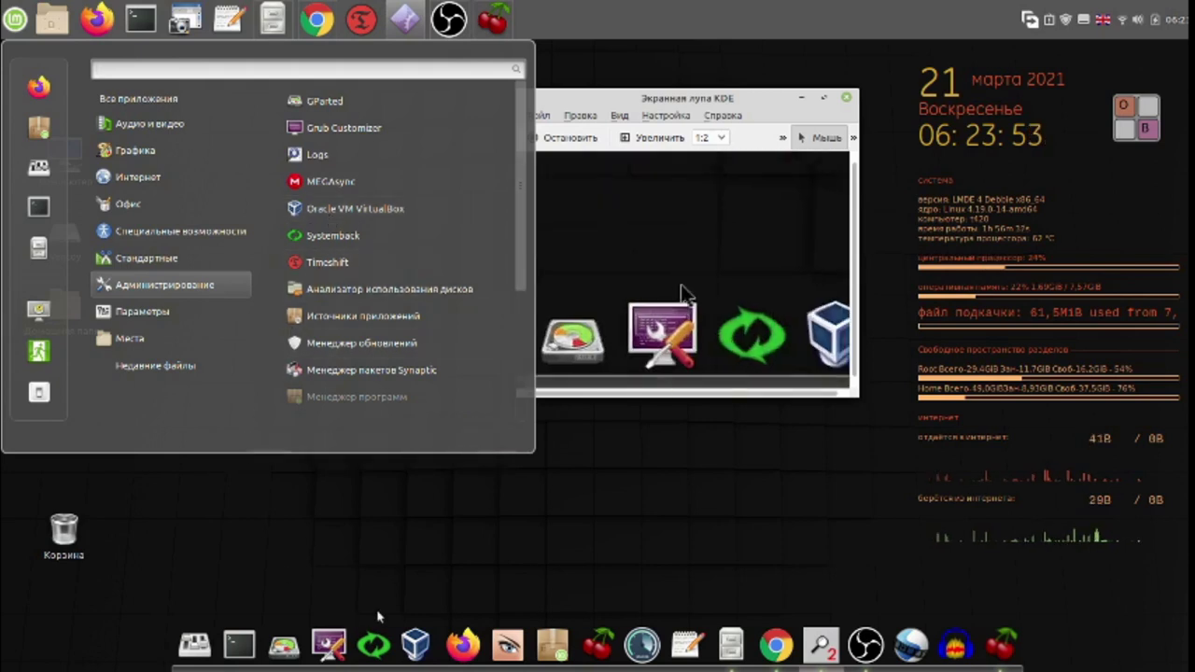
Step: Minimise the screen magnifier window and reopen the application menu
click(418, 646)
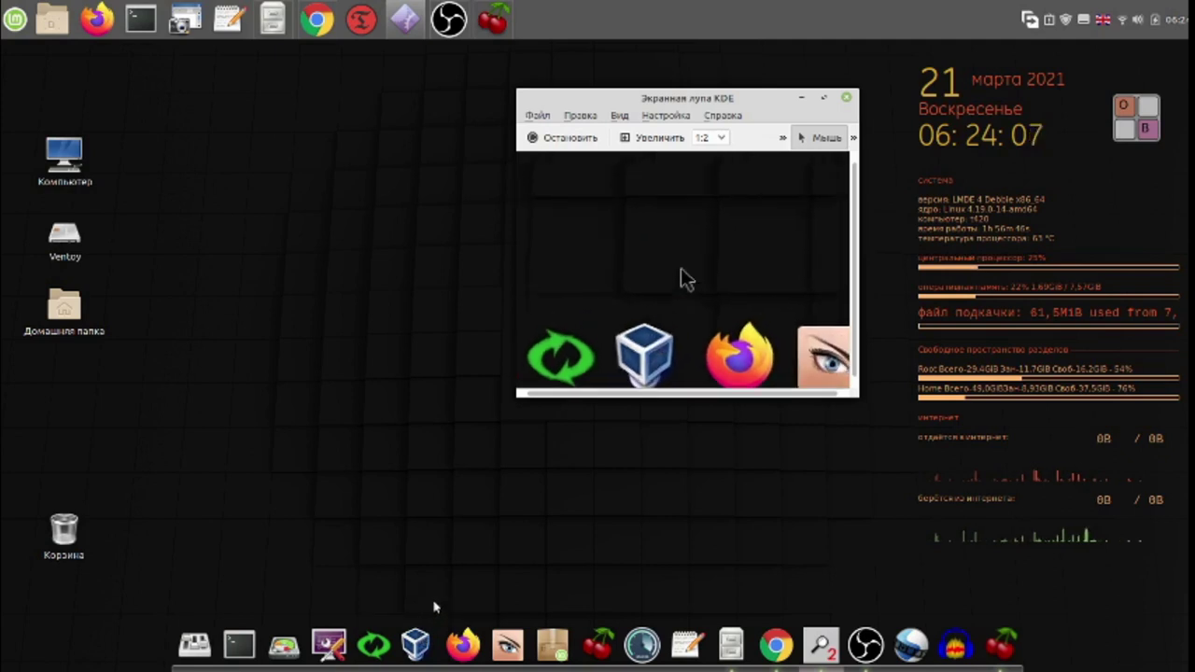
click(806, 100)
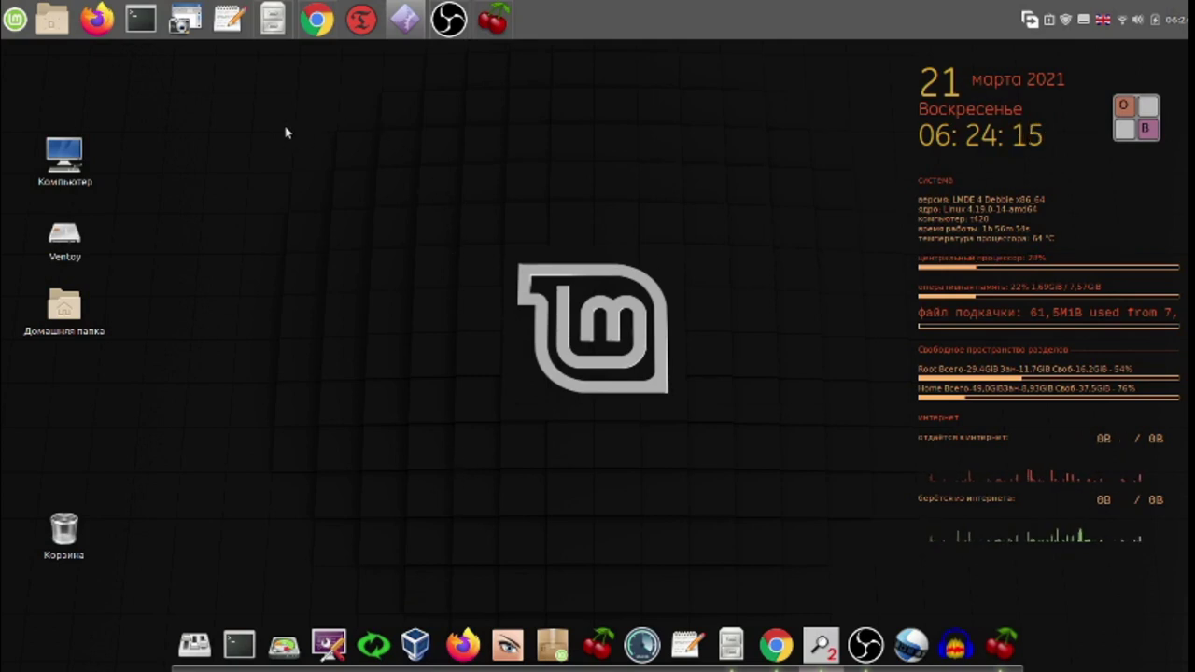
click(10, 22)
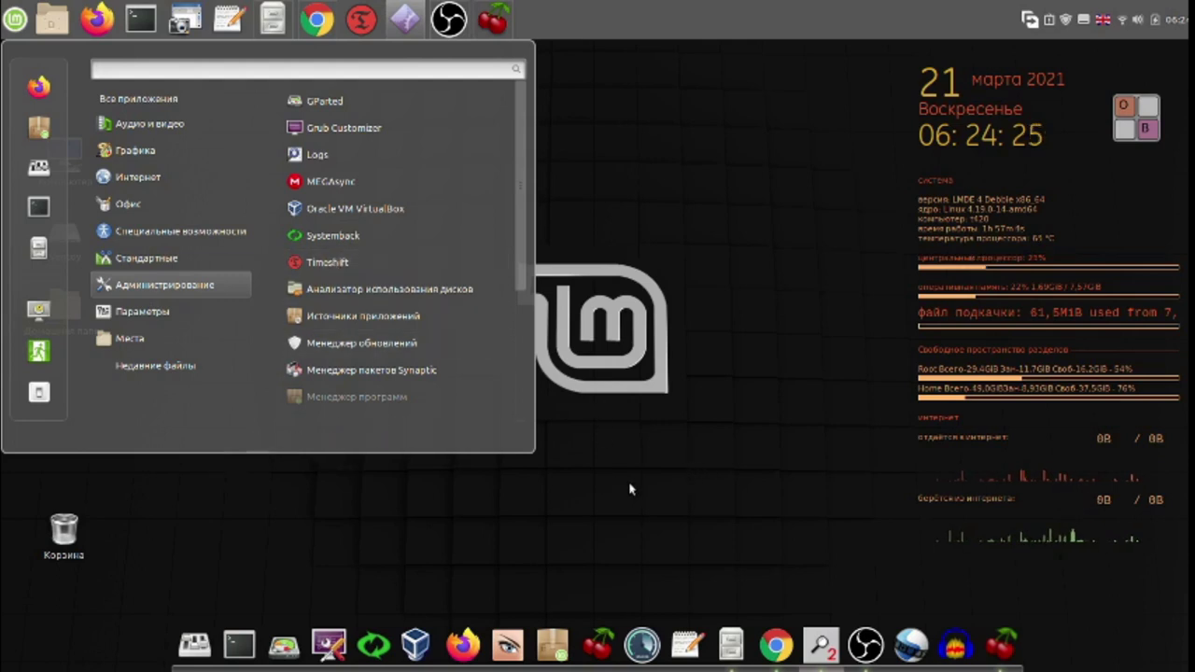
Step: Launch Timeshift, authenticate with the account password using the on-screen keyboard, and hide the keyboard
click(745, 22)
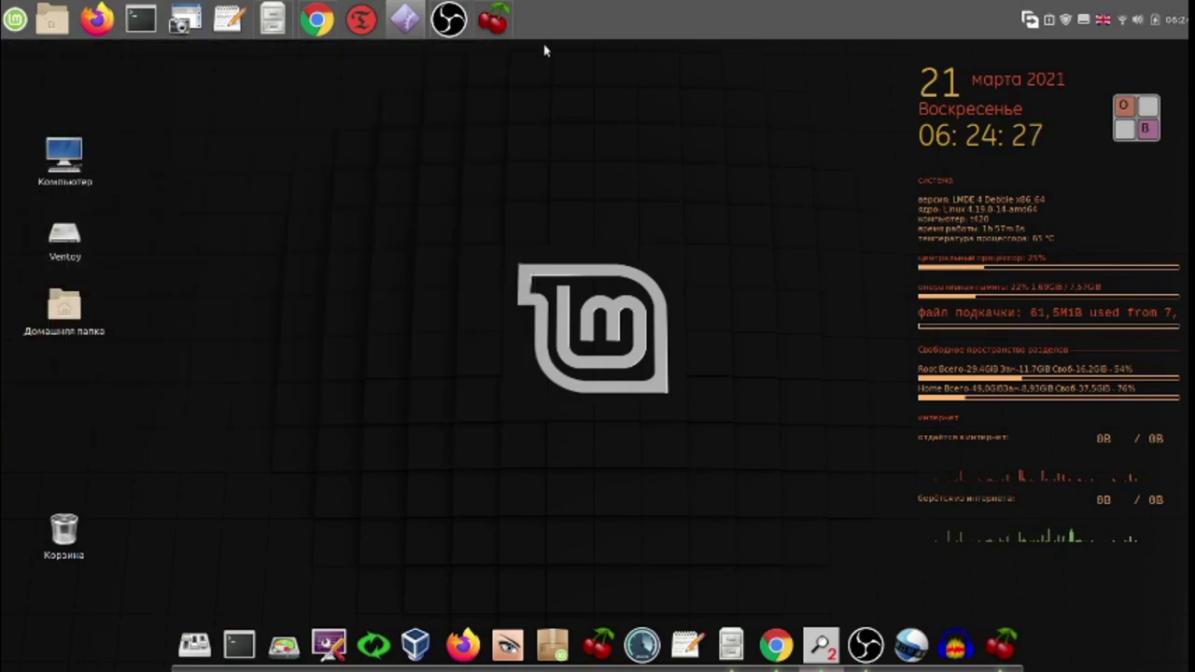
click(362, 22)
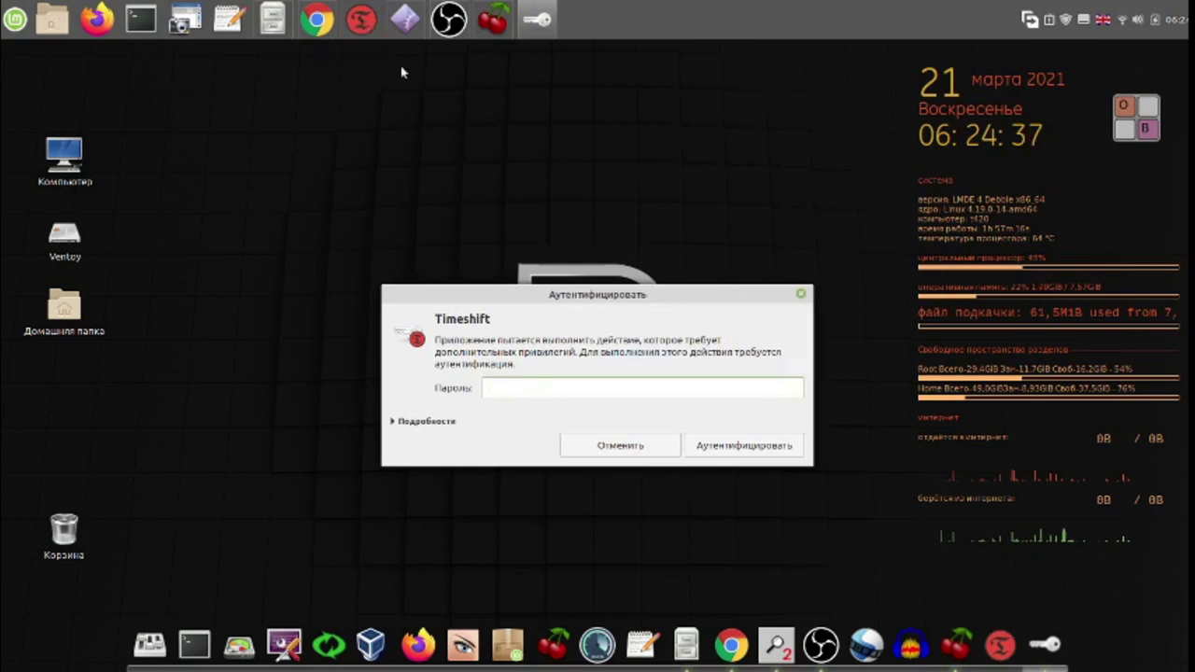
click(1135, 116)
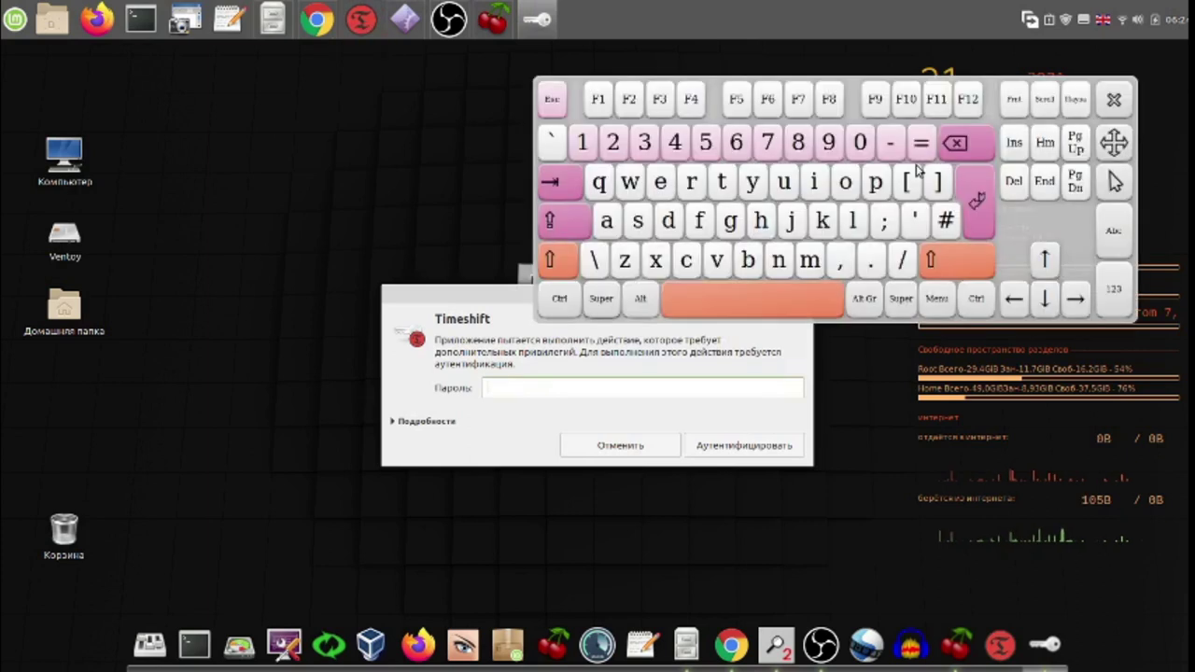
click(583, 142)
click(746, 446)
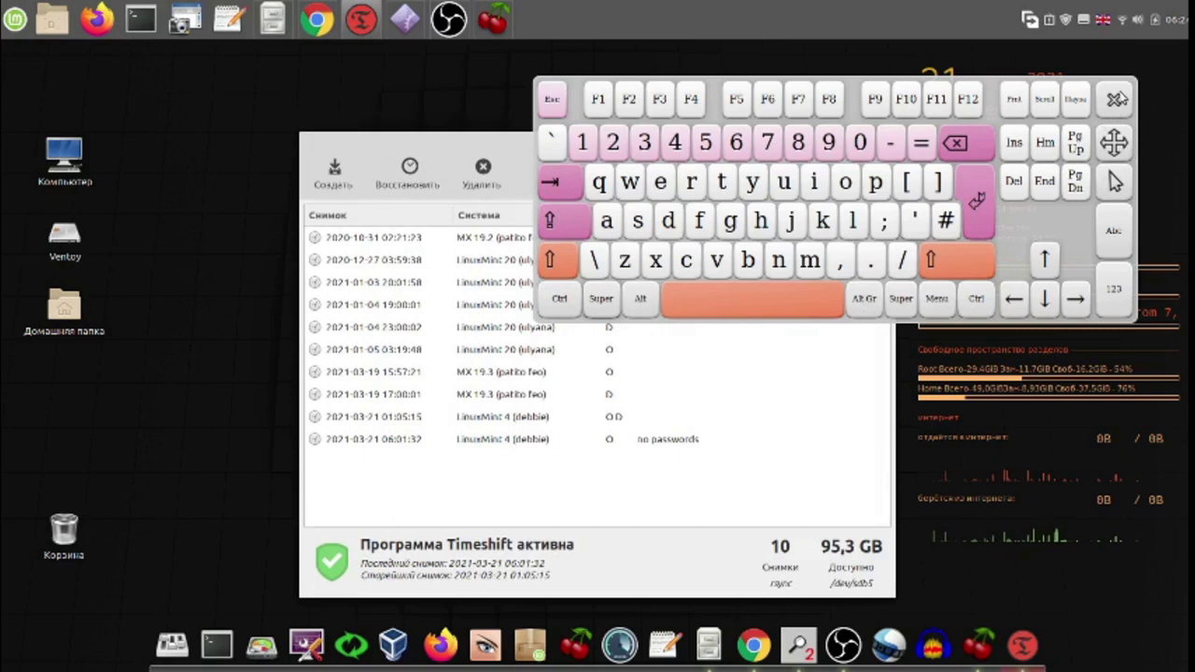
click(1117, 98)
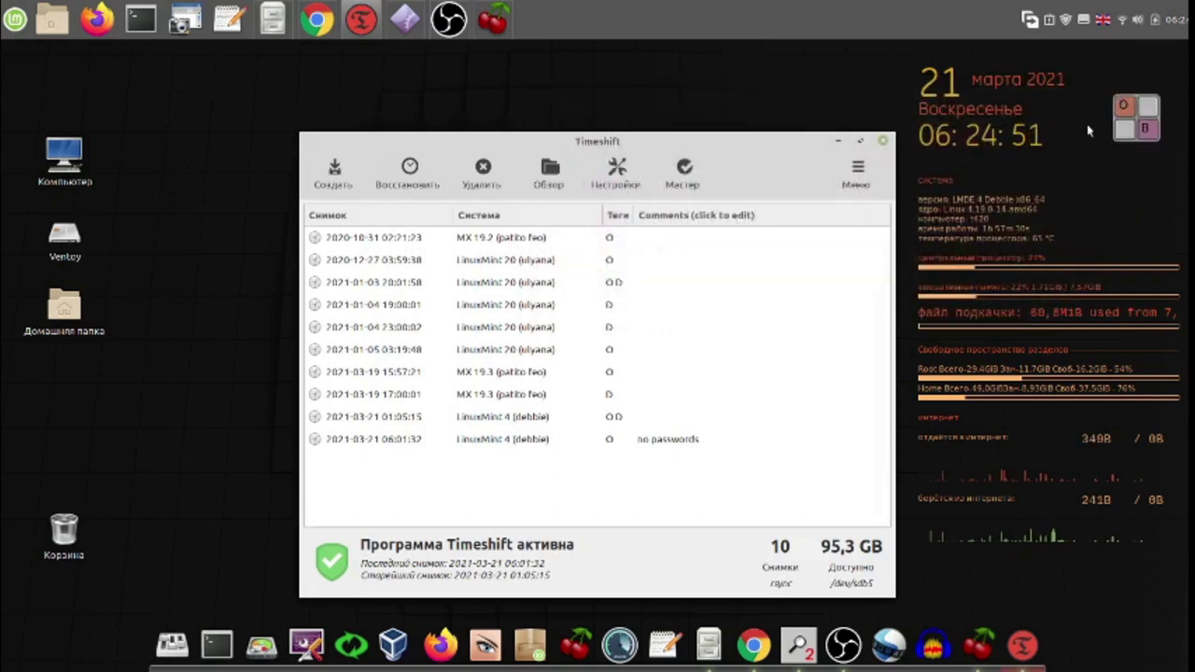
Step: Close the Timeshift window and the file manager window showing the LMDE folder
click(882, 143)
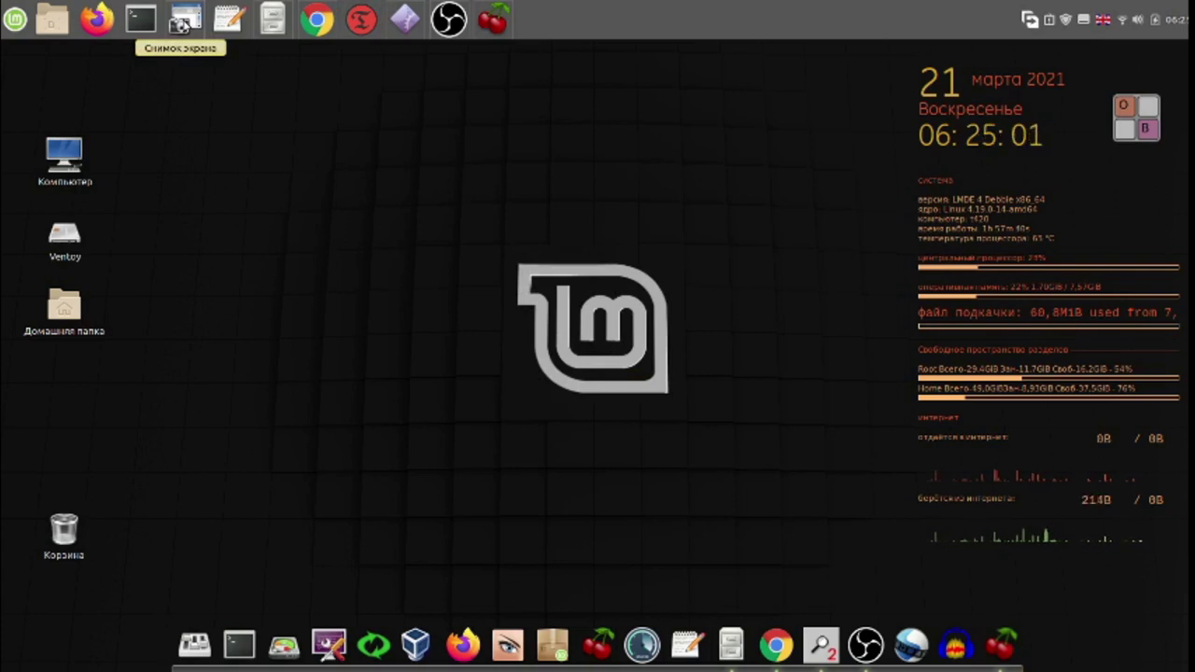
click(183, 25)
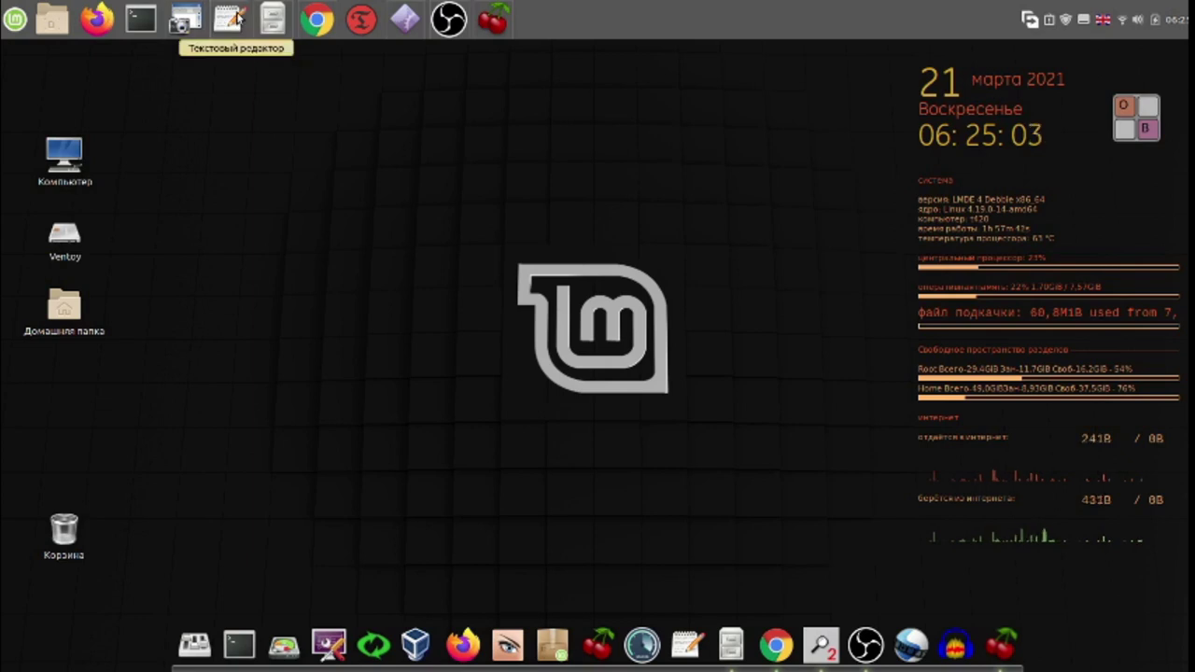
mouse_move(280, 26)
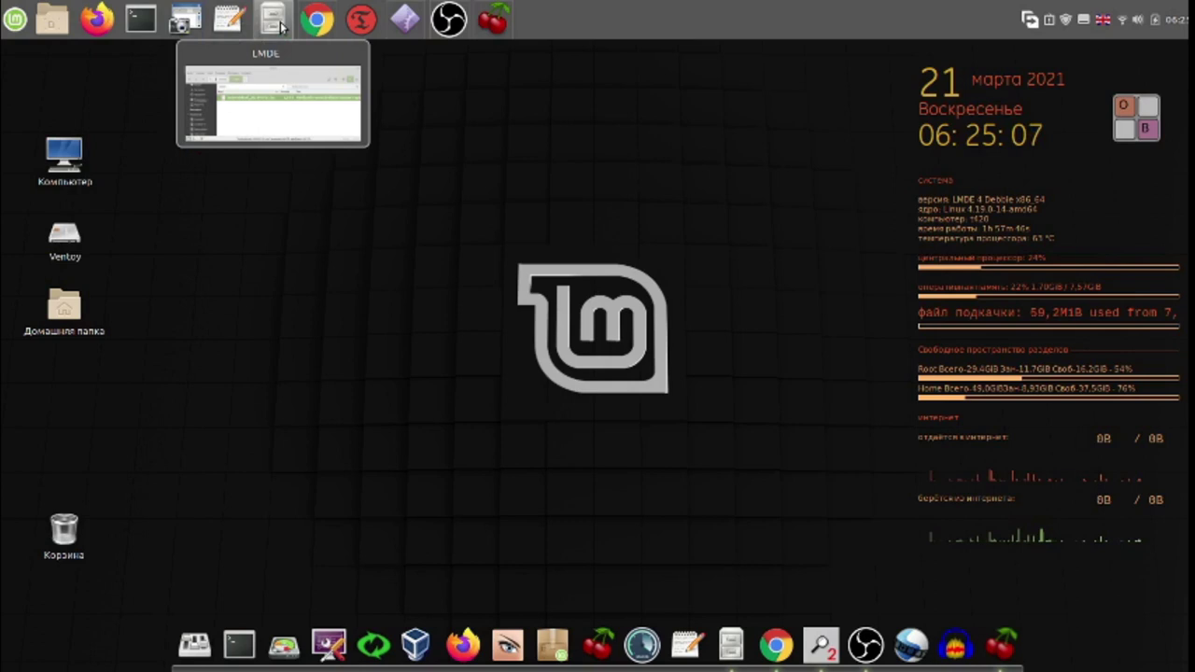
click(280, 26)
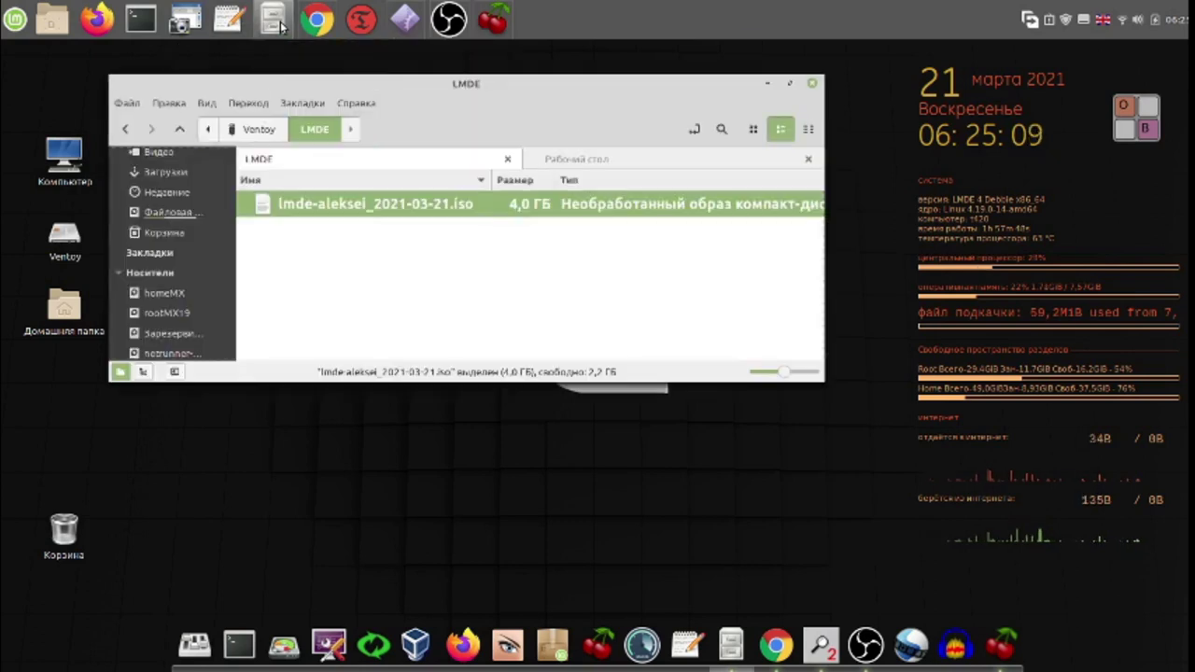
click(814, 84)
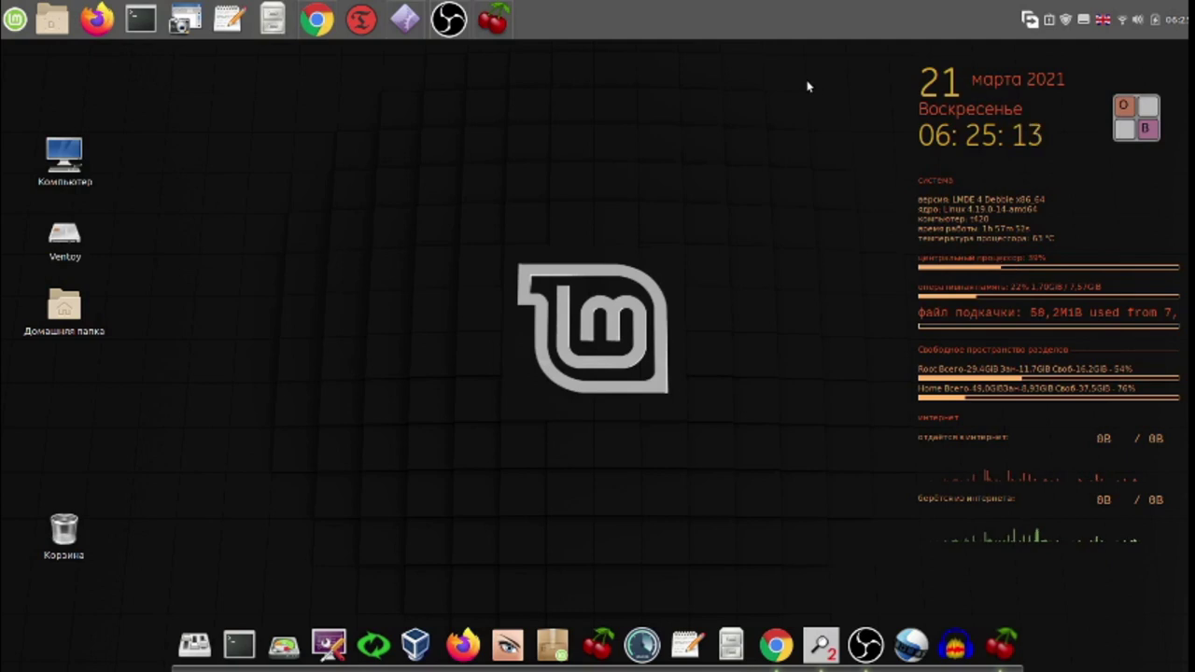
Step: Show the on-screen keyboard, switch its layout to Русская, and hide it again
click(1145, 127)
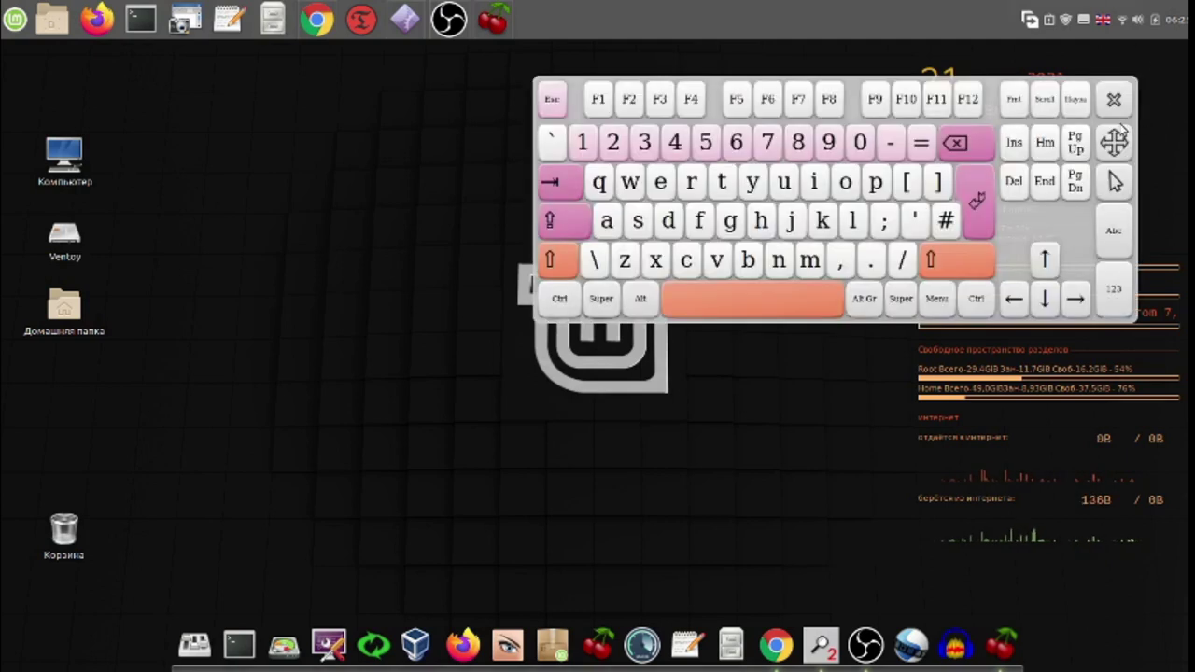
click(1104, 19)
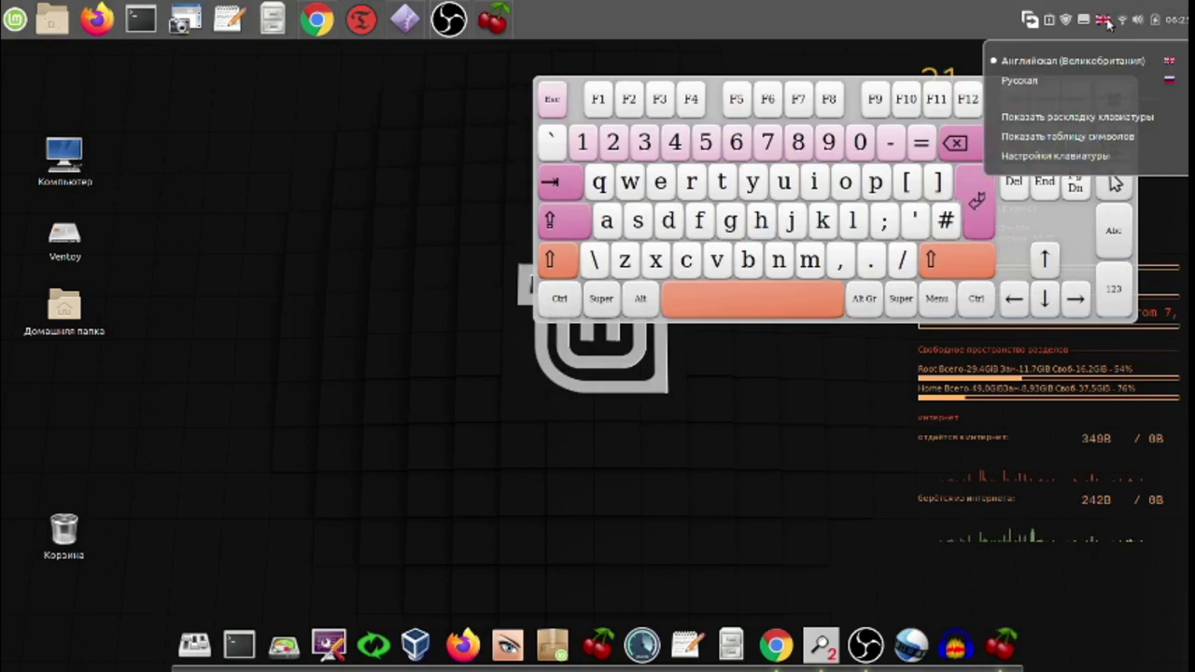
click(1039, 82)
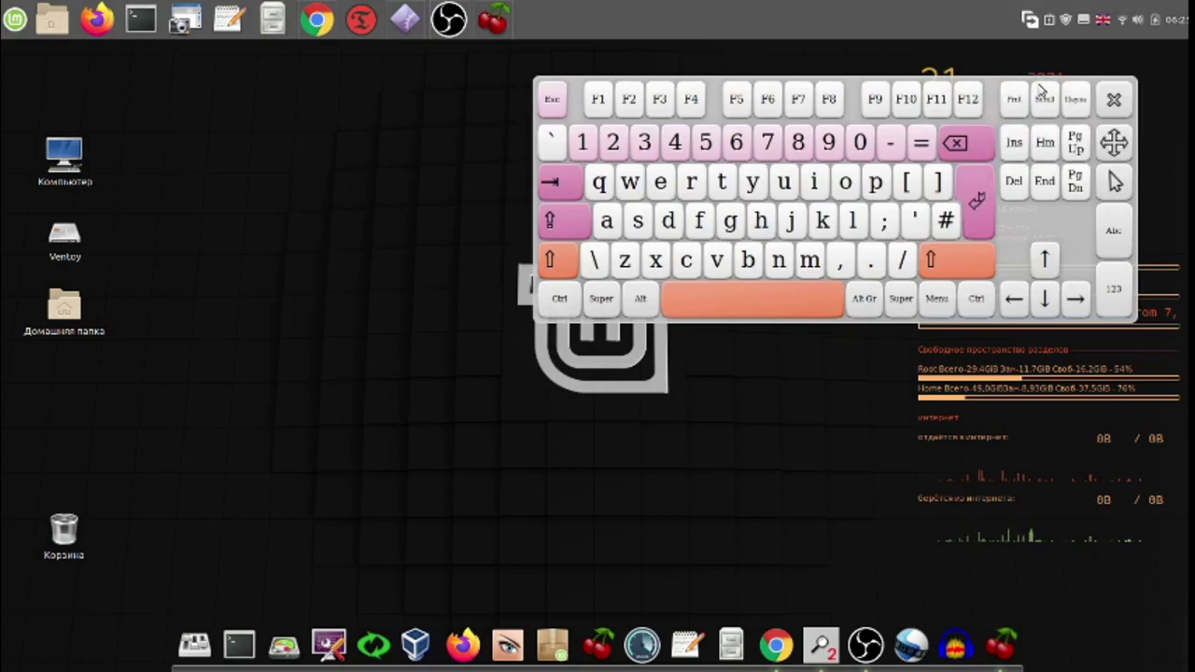
click(1103, 20)
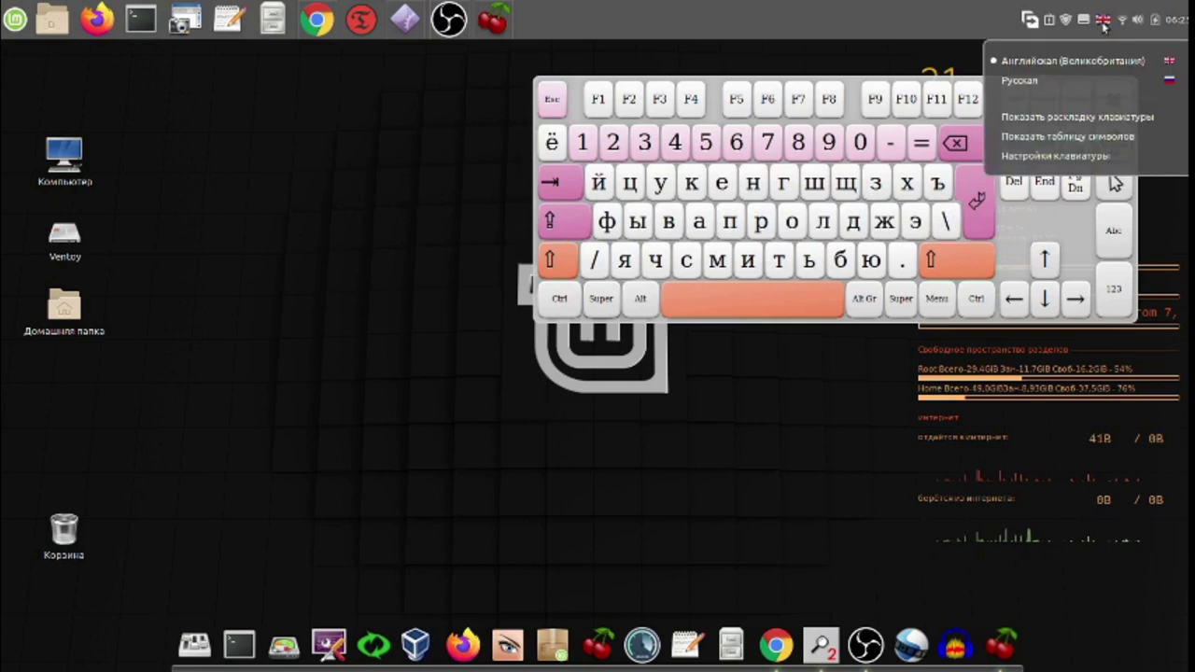
click(1024, 82)
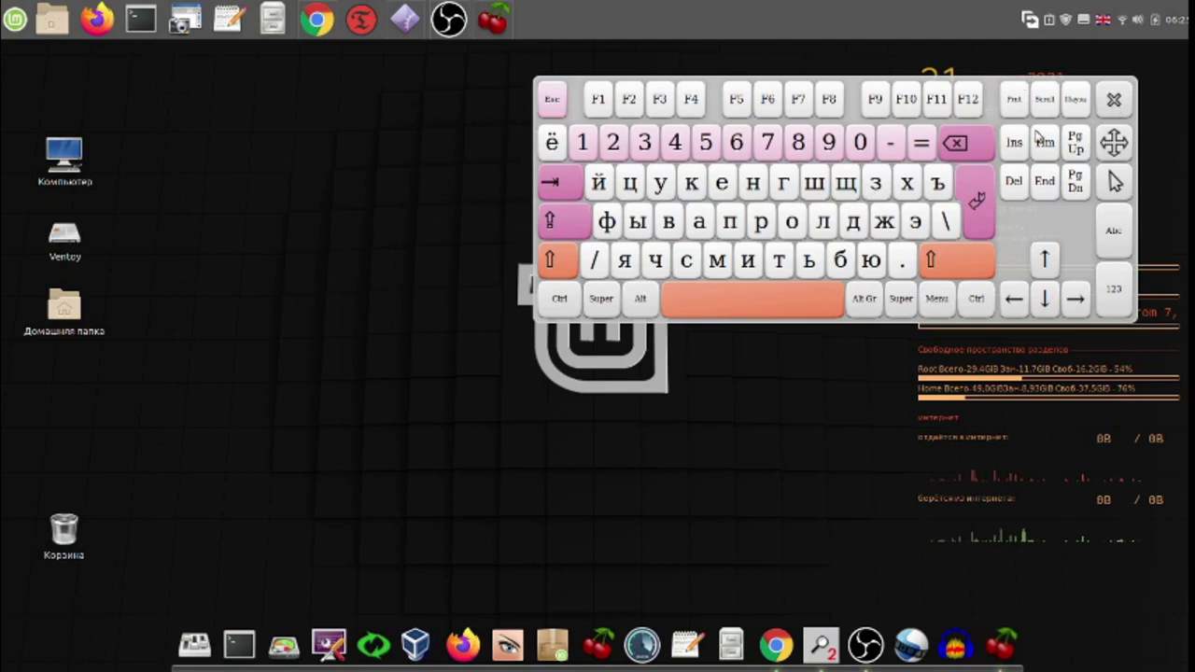
click(1114, 99)
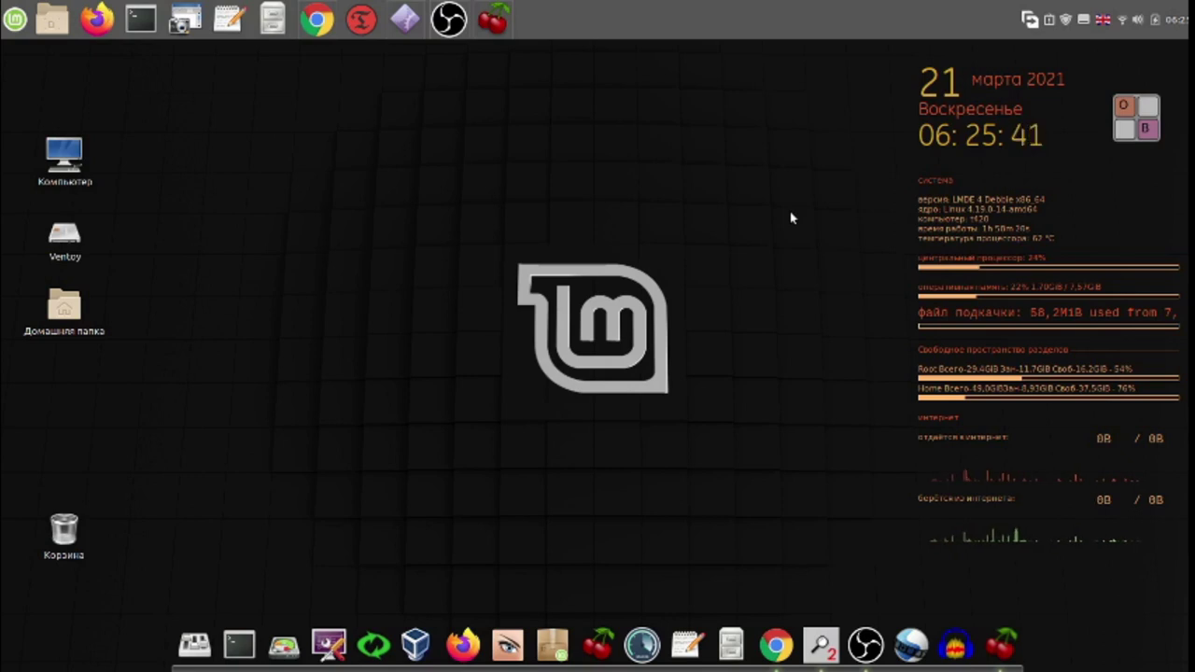
Step: Look through all entries of the Администрирование and Параметры categories in the application menu
click(15, 20)
mouse_move(154, 284)
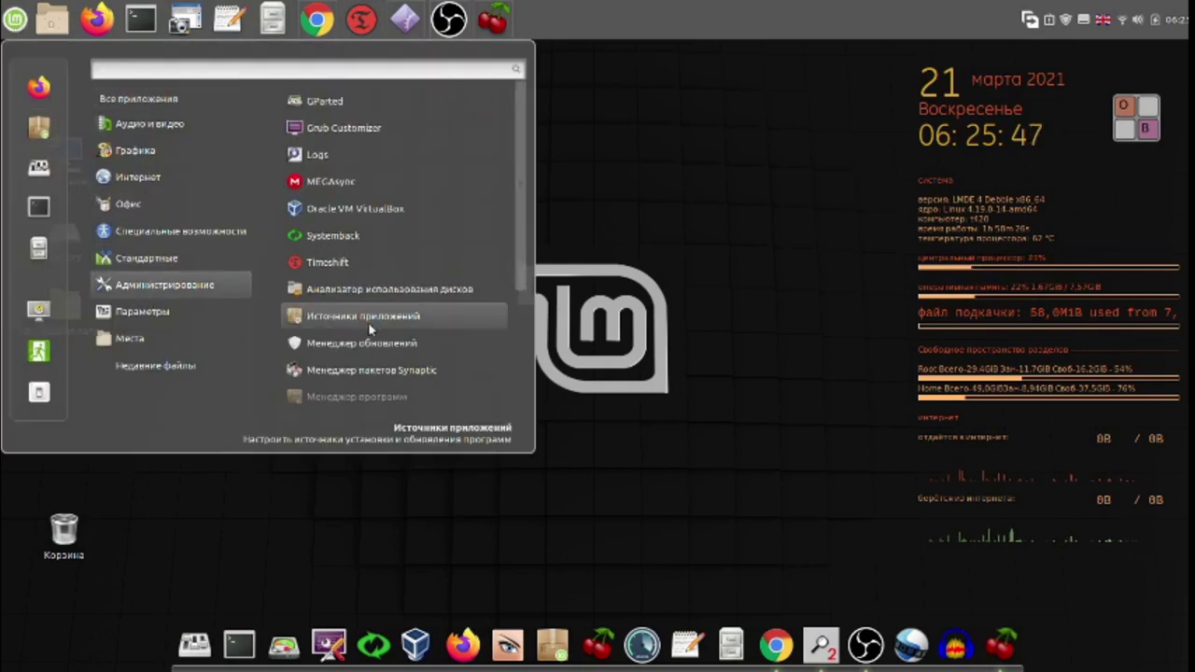
scroll(368, 322, down, 3)
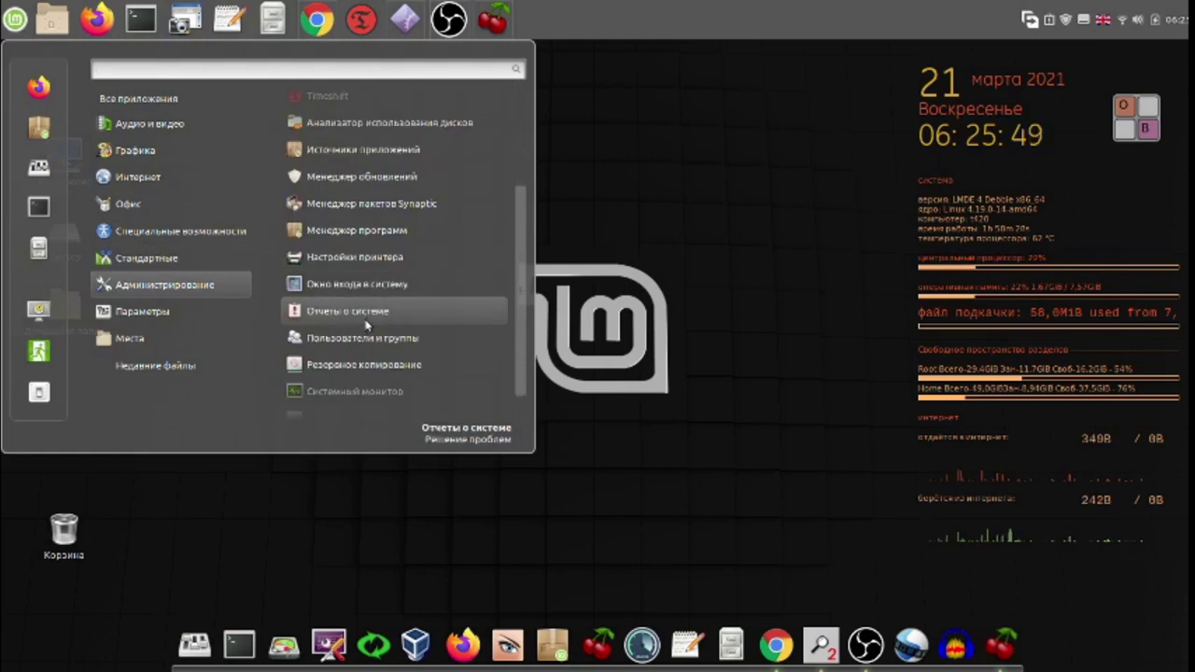
scroll(364, 322, down, 1)
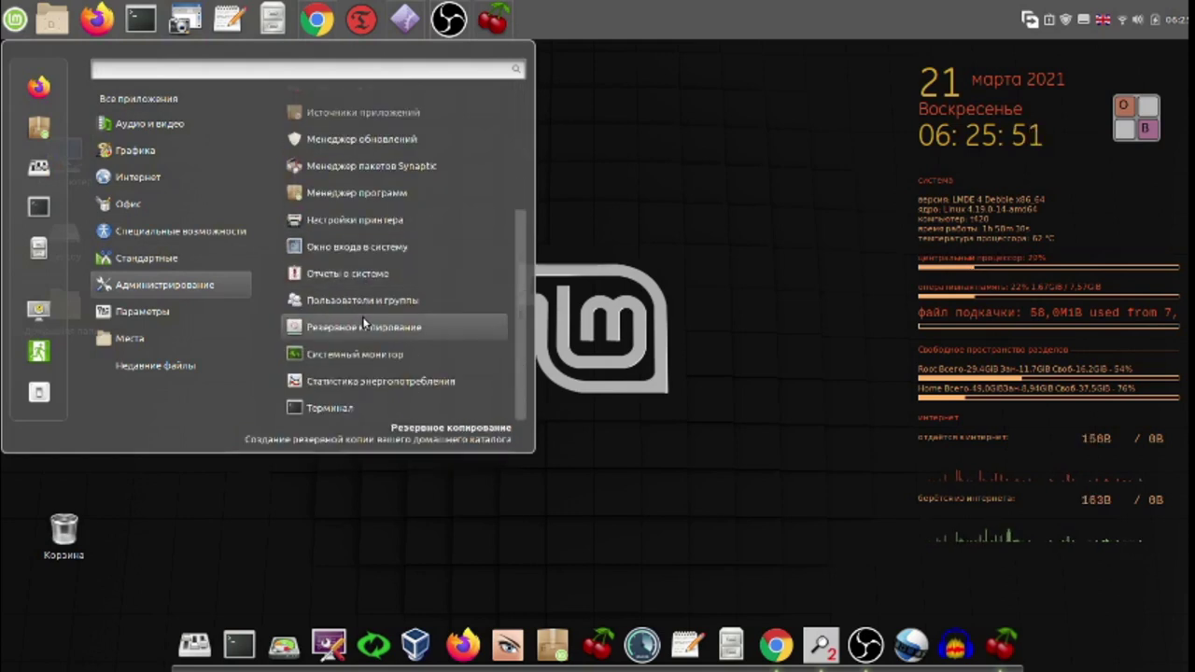
mouse_move(161, 315)
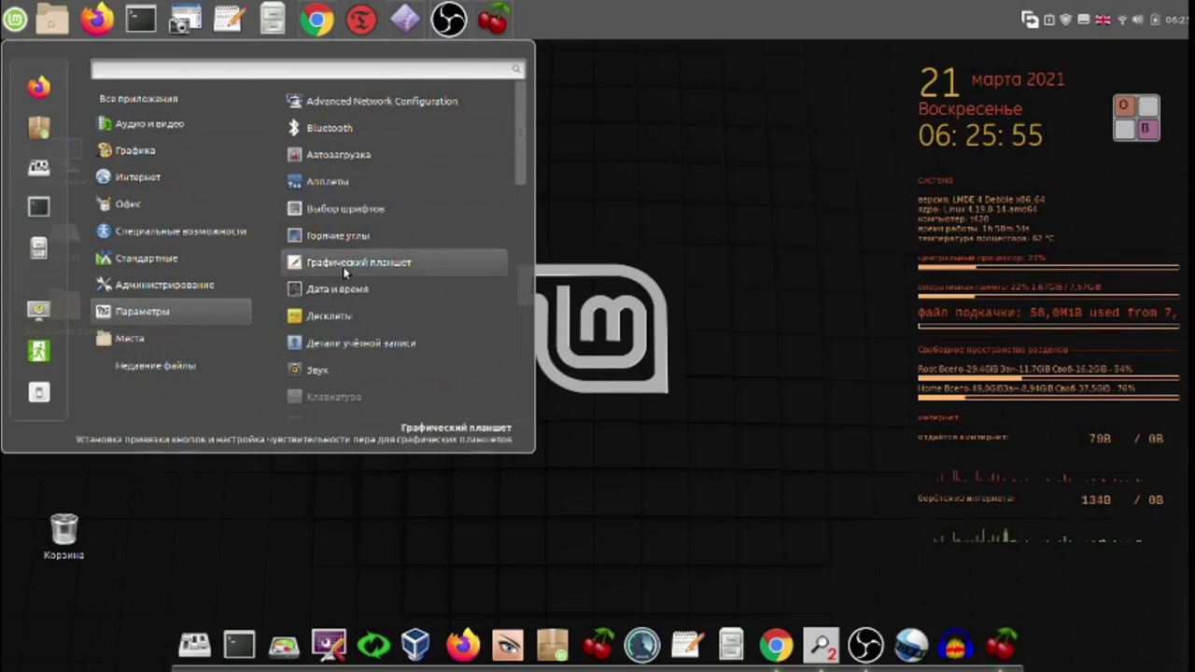
scroll(343, 271, down, 6)
scroll(342, 271, down, 7)
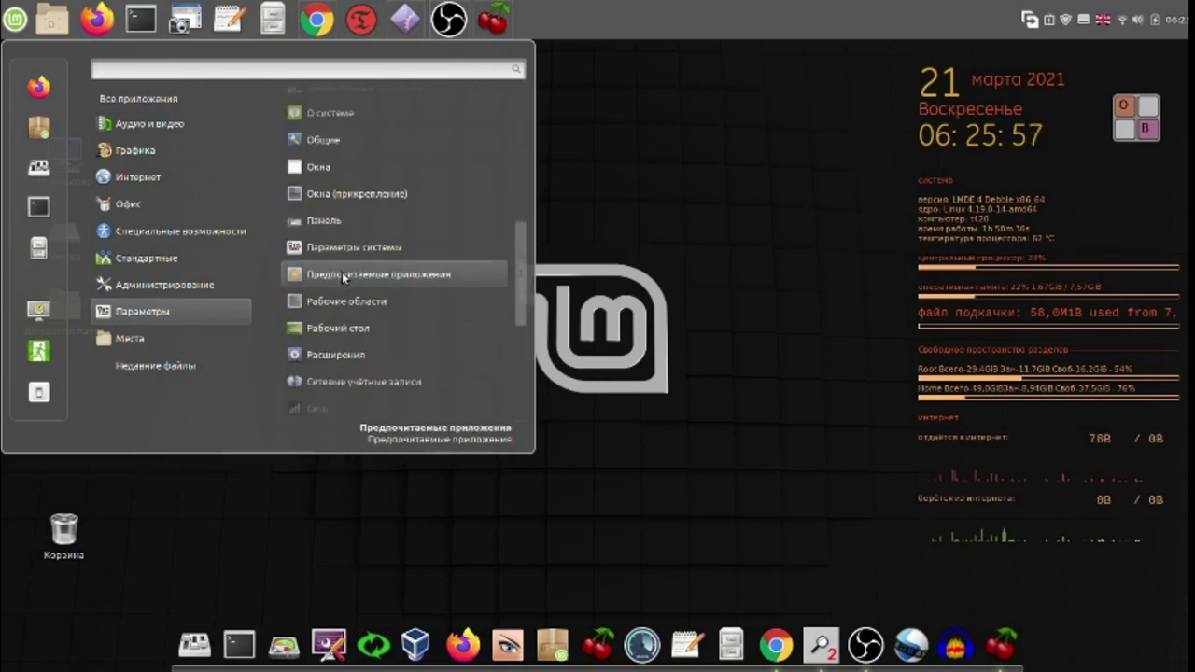
scroll(342, 272, down, 5)
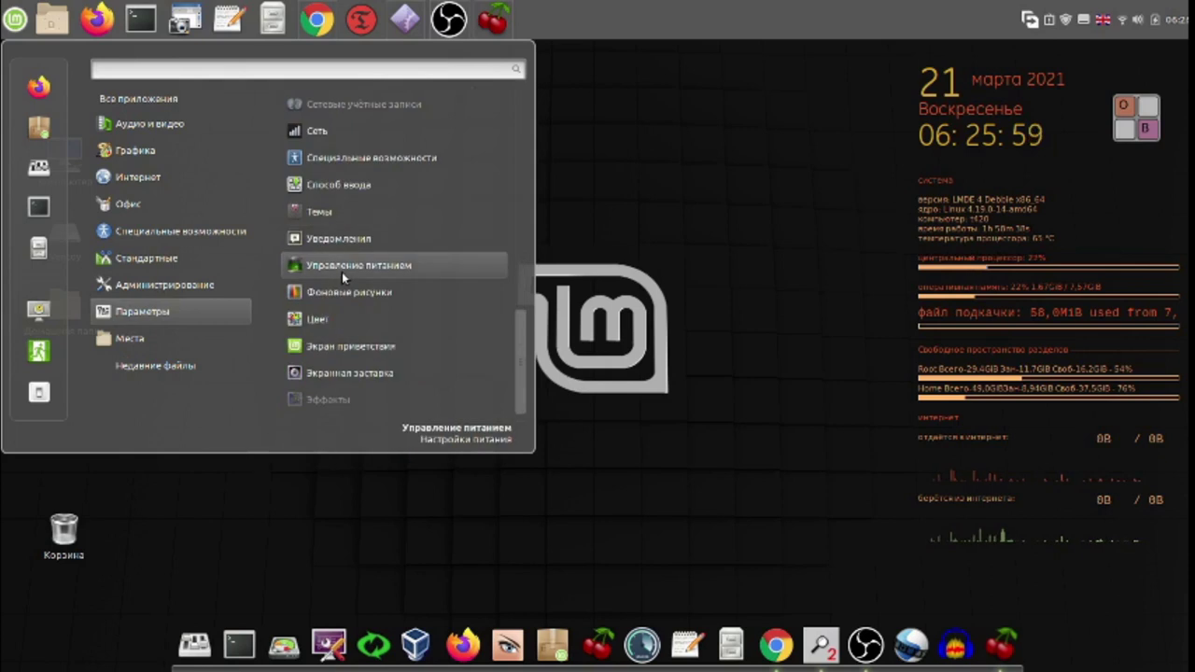
scroll(342, 272, down, 1)
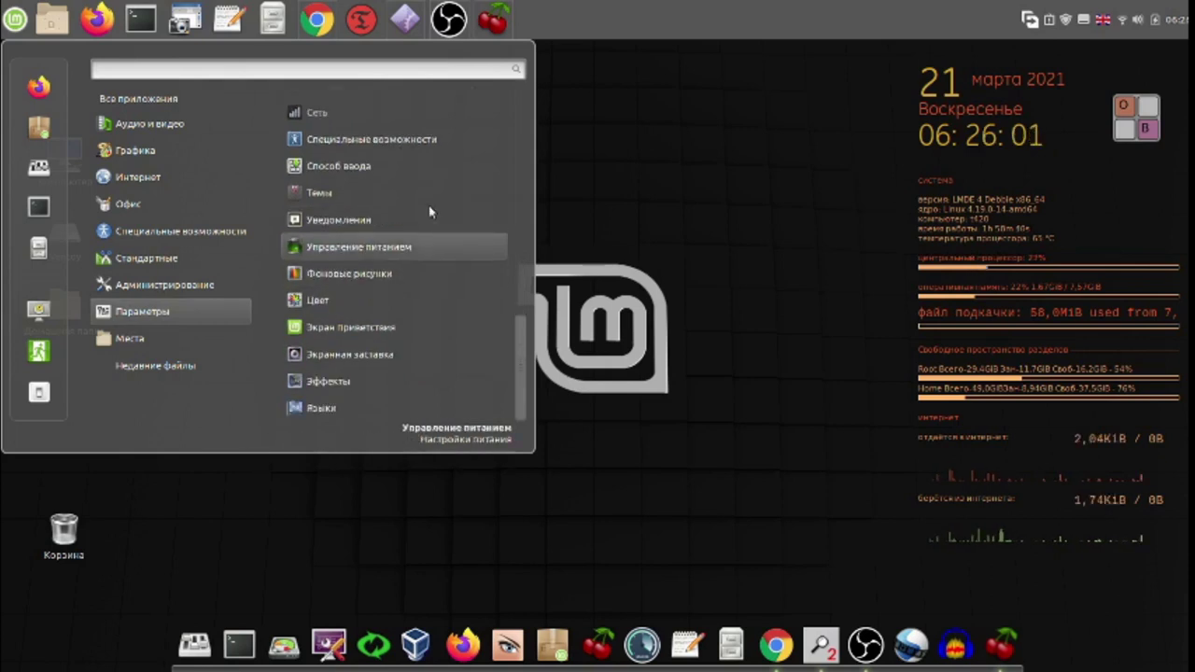
click(648, 151)
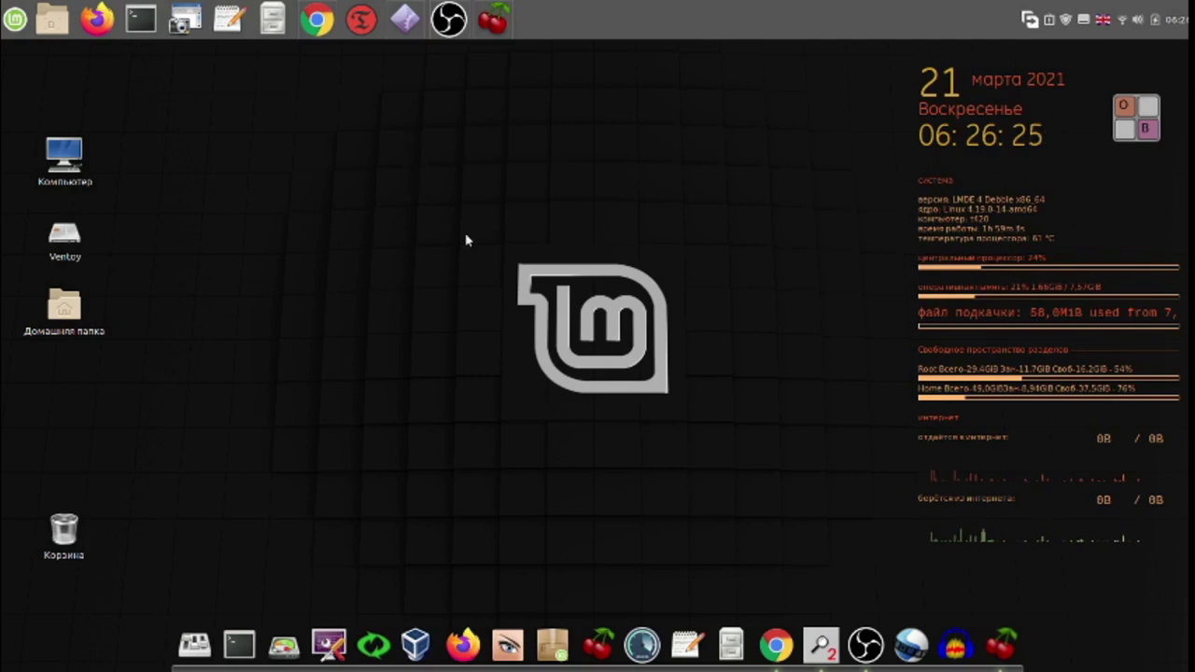
Step: Bring up the CherryTree notes on installing Conky Manager and close the CherryTree window
click(602, 656)
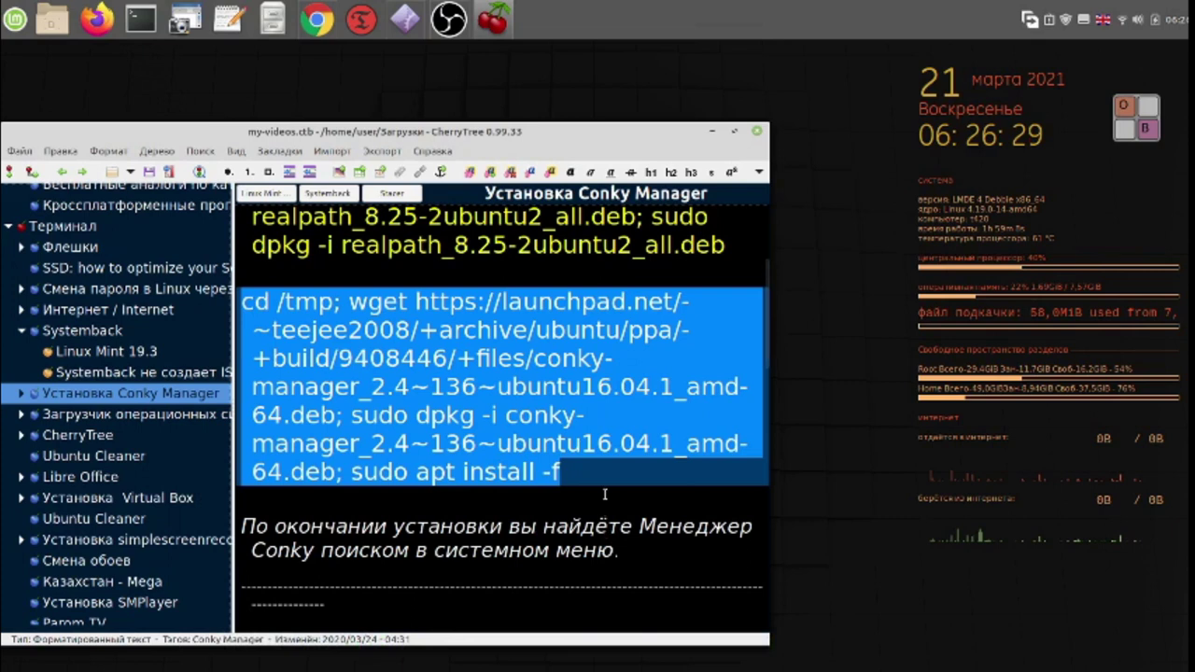
click(758, 134)
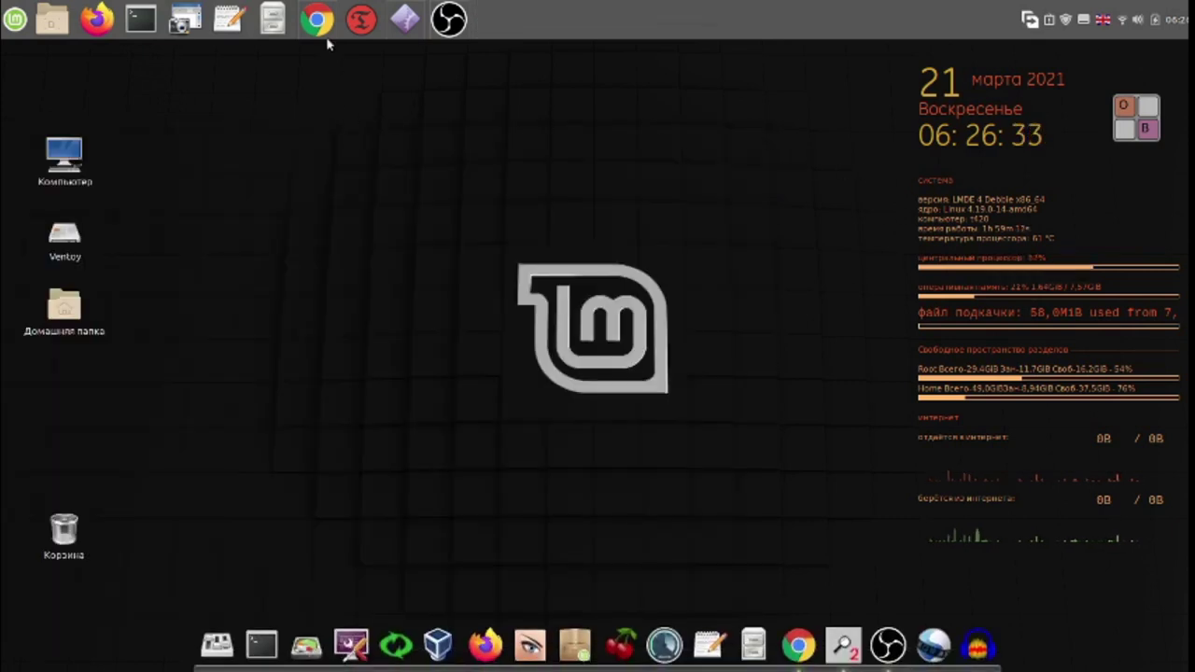
Step: Switch to Chrome, go to the pinned website tab and close all the tabs after it
mouse_move(328, 30)
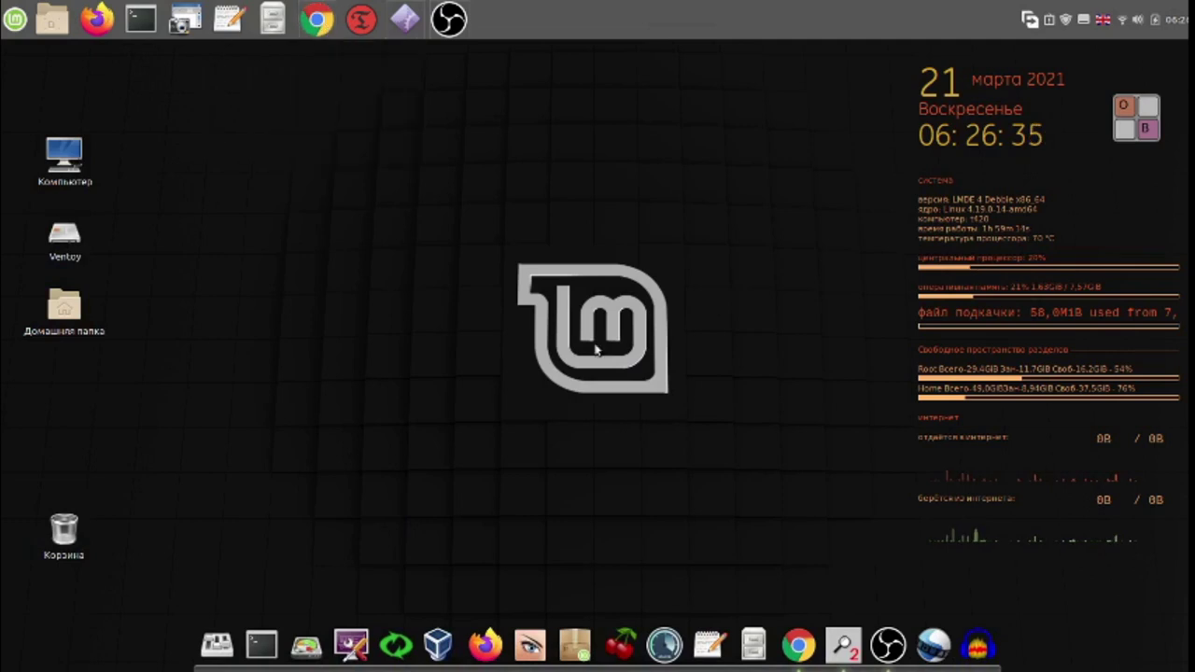
click(805, 646)
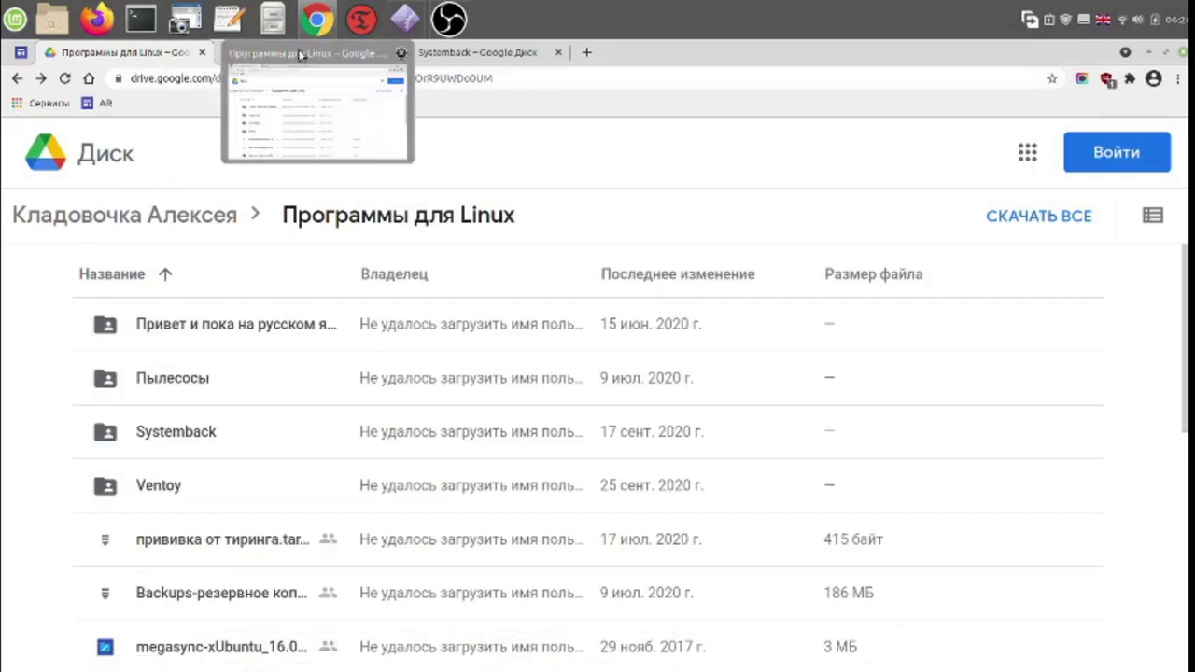
click(23, 54)
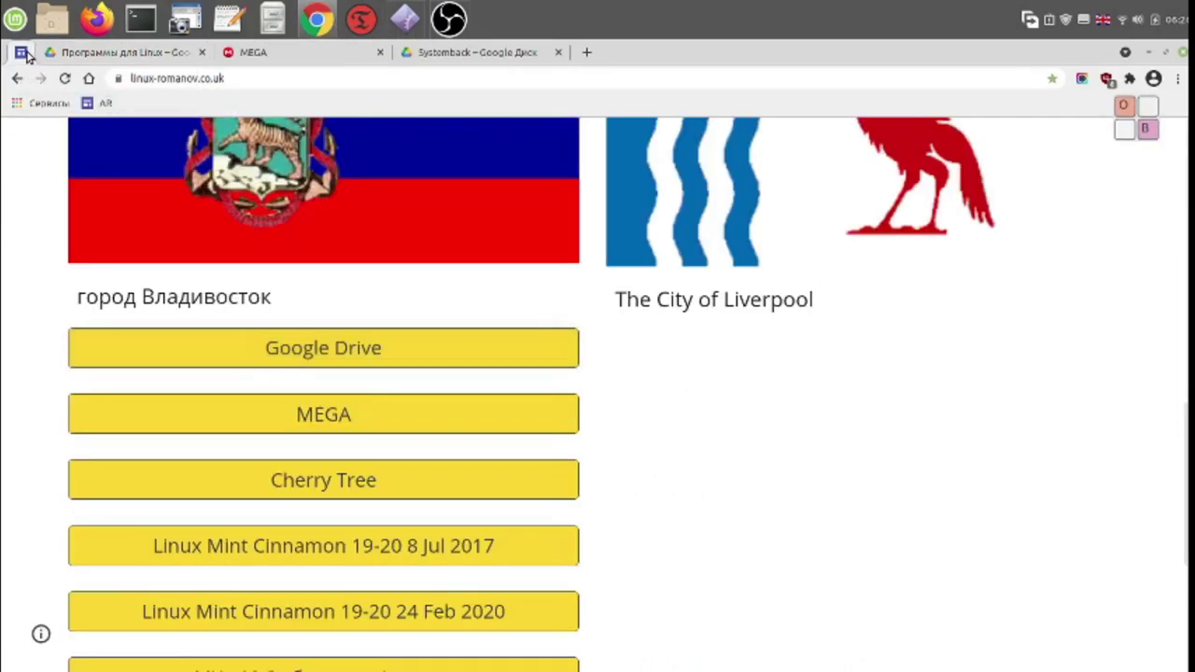
right_click(24, 56)
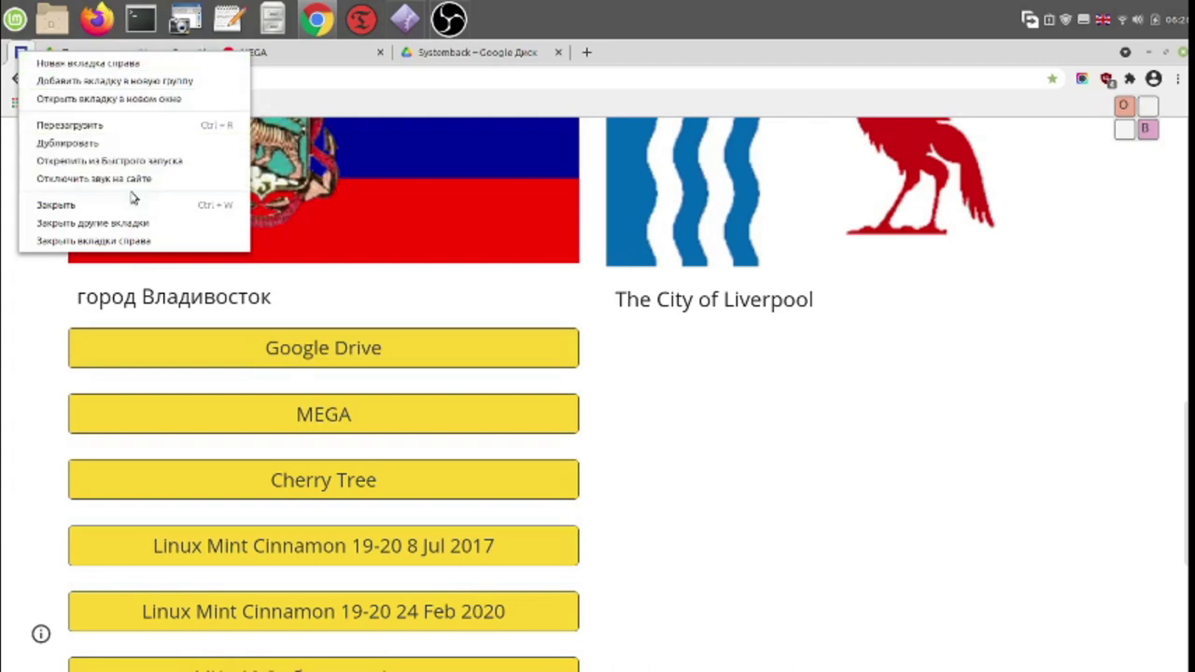
click(169, 242)
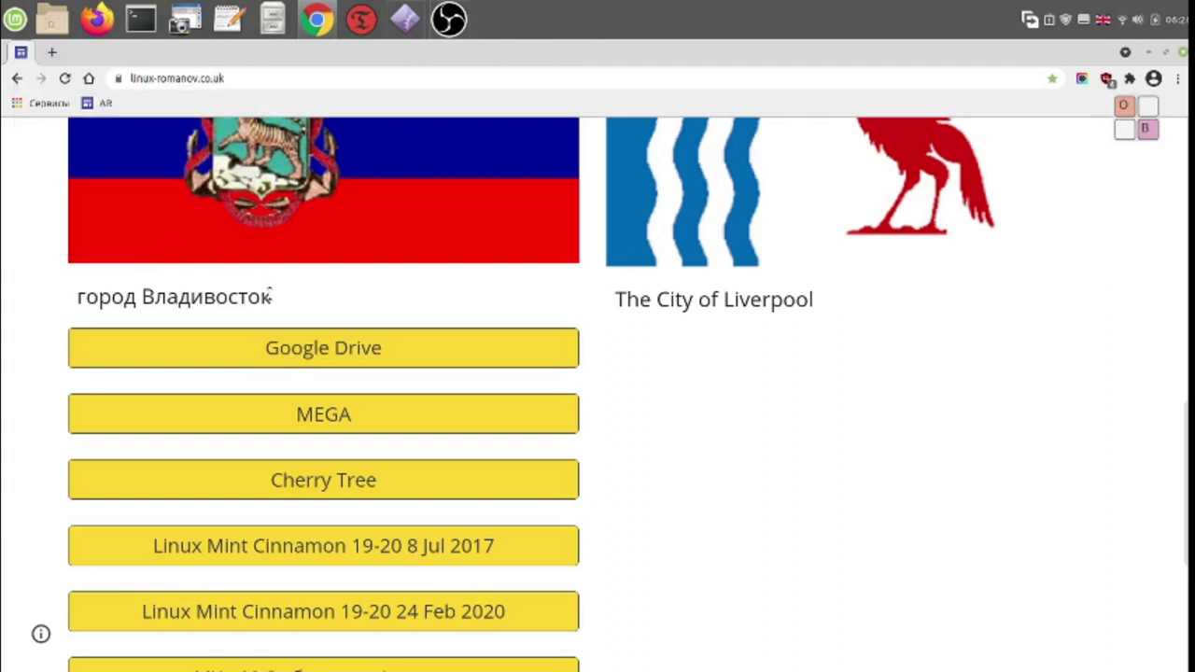
Step: Open the website's MEGA link, bring up the download options for my-videos.ctb, dismiss them and minimize the browser
click(355, 415)
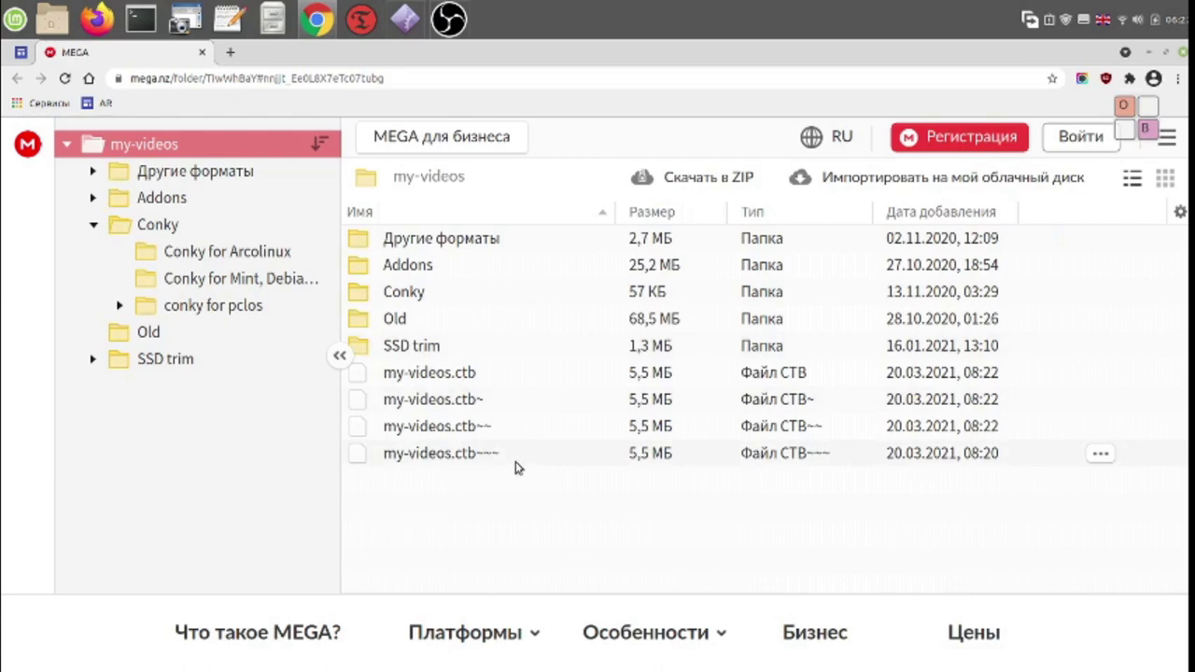
click(783, 374)
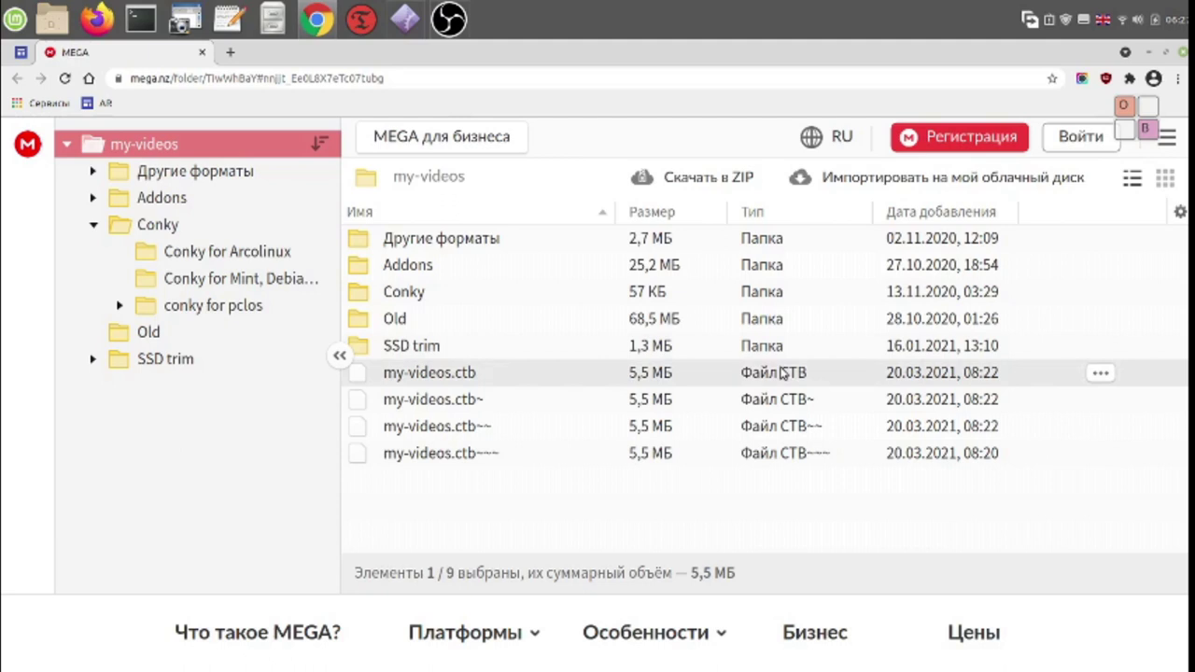
right_click(546, 374)
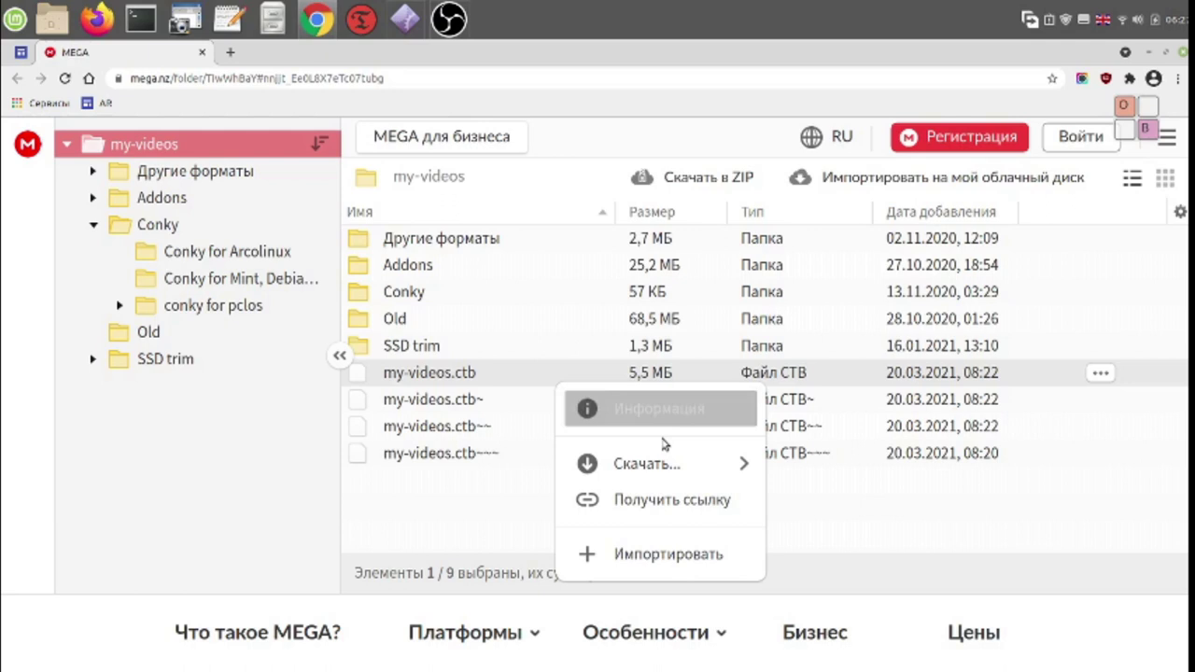
mouse_move(650, 465)
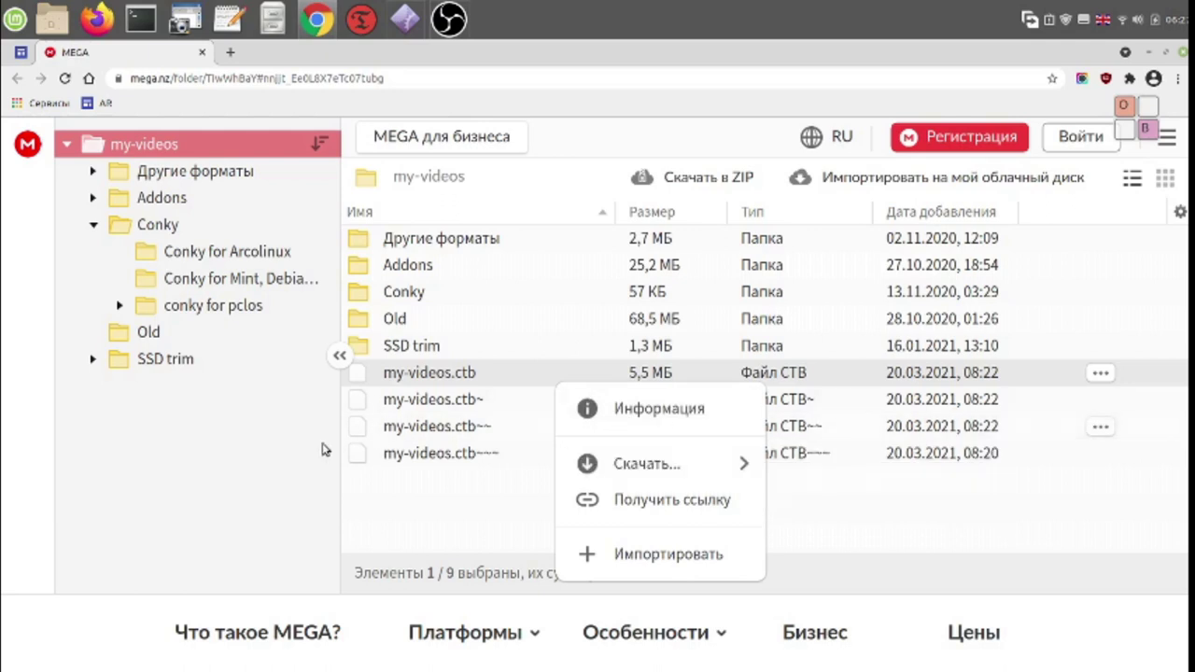
click(217, 460)
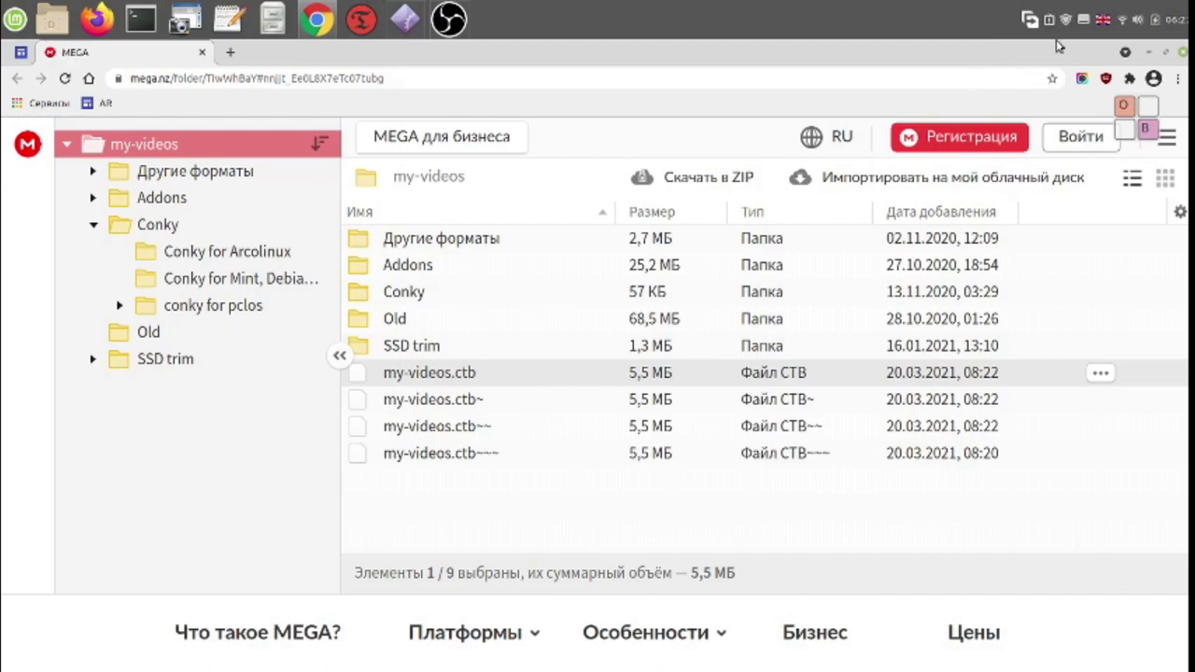
click(1150, 54)
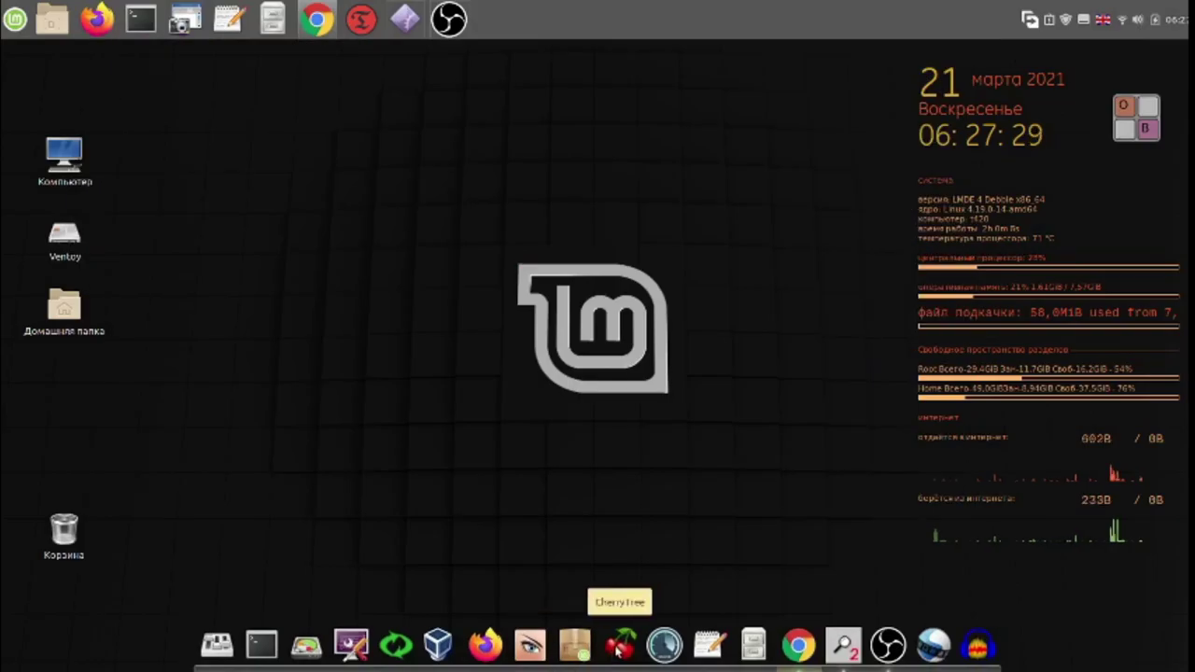
Step: Switch to CherryTree, look over the note tree, view note 19 under Мои видео по убыванию, and close the window
click(620, 648)
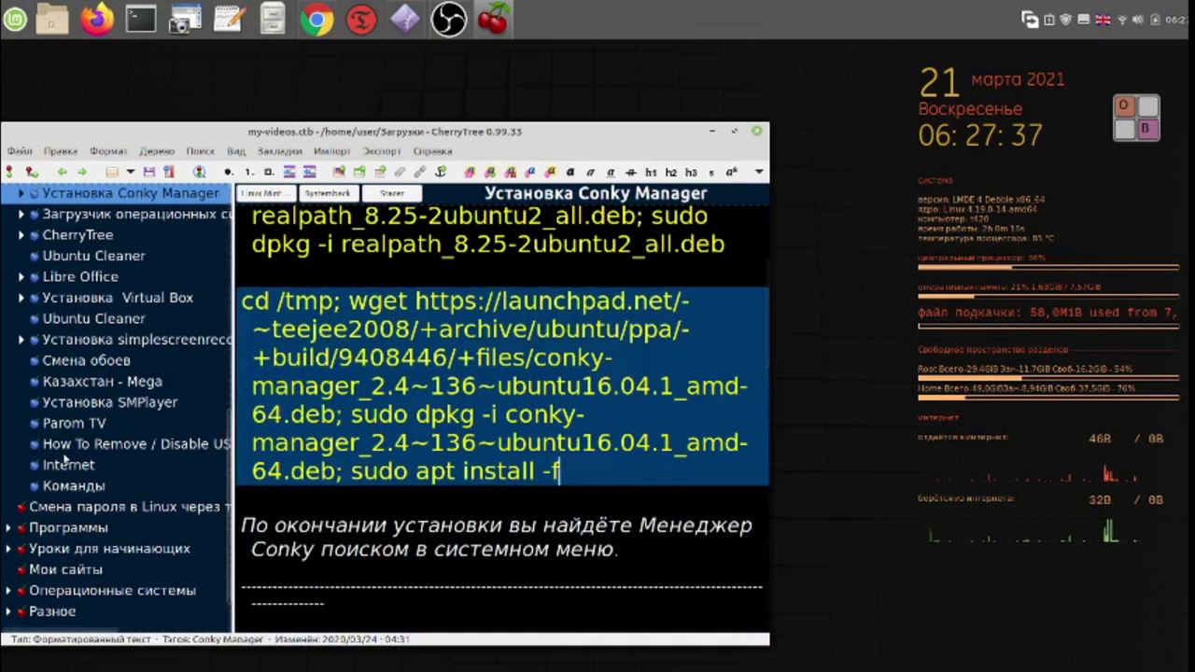
scroll(86, 439, up, 10)
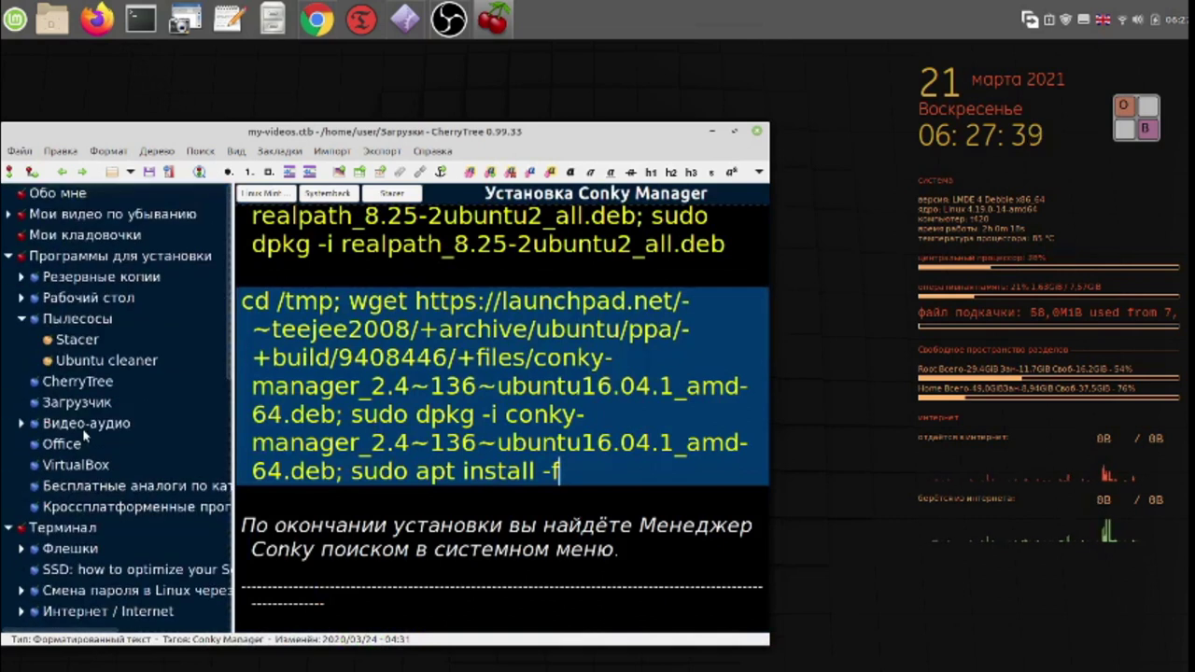
scroll(86, 436, down, 1)
scroll(84, 432, up, 1)
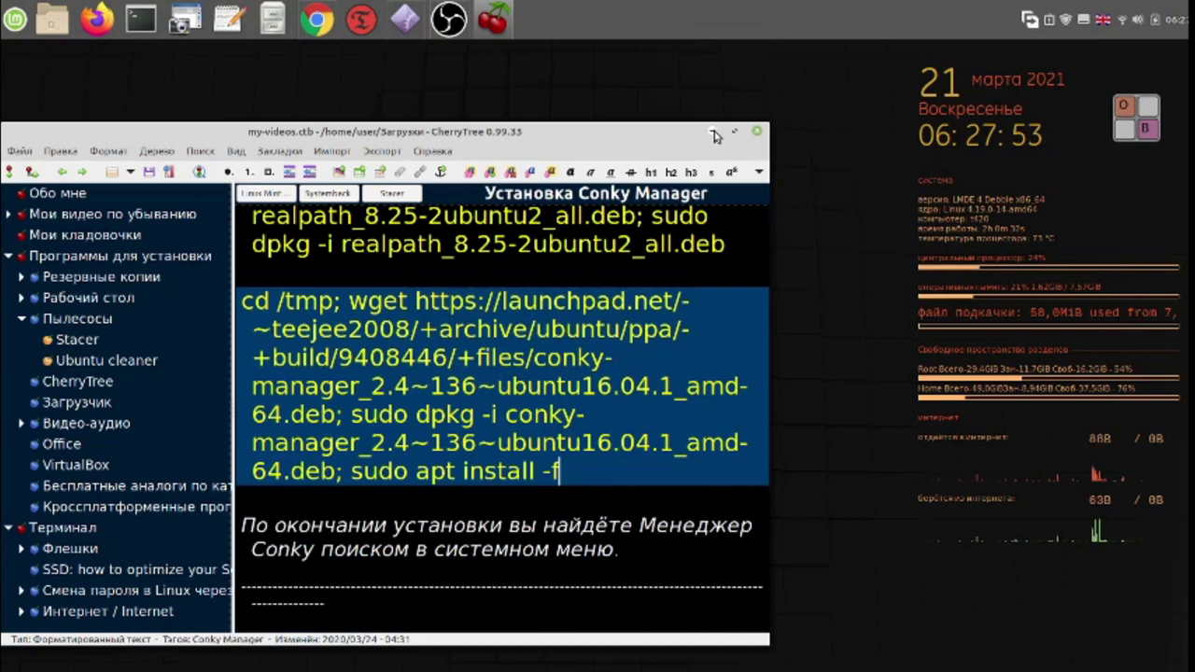
click(7, 215)
click(49, 237)
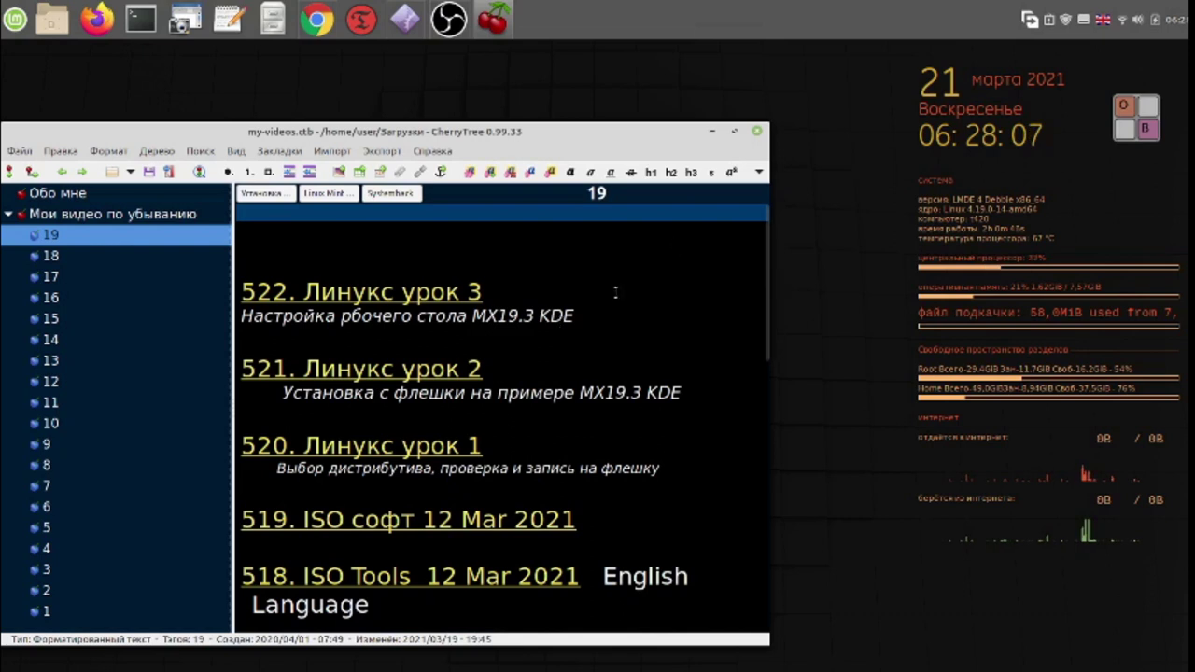
click(758, 137)
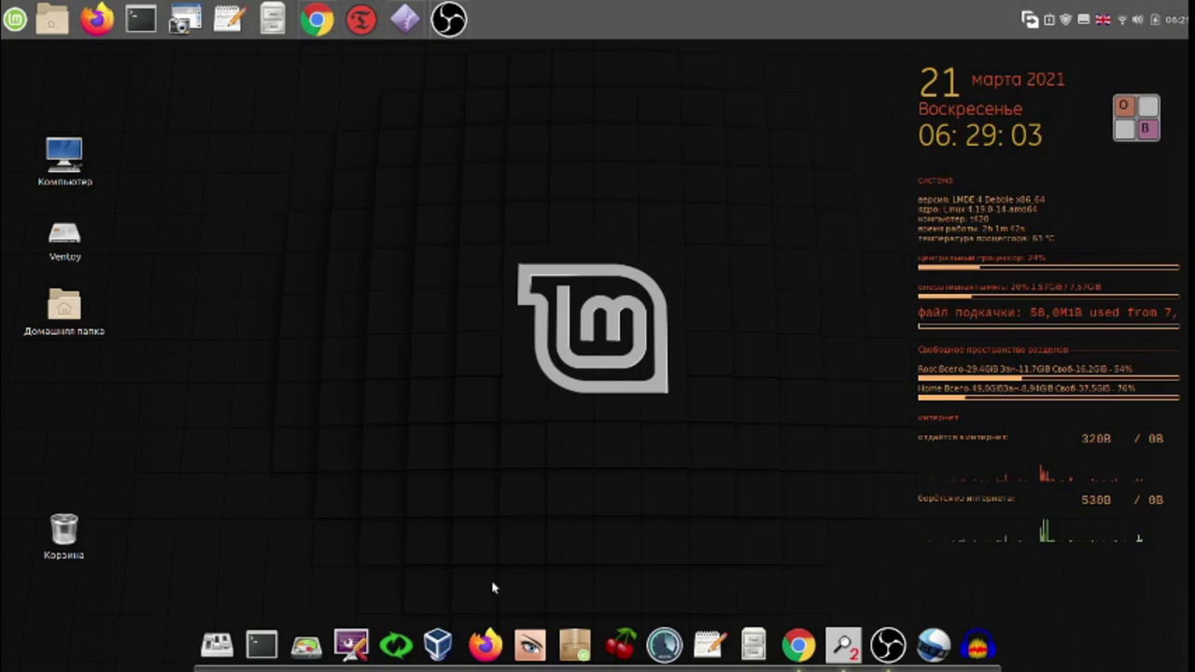
Step: Launch Systemback, enter the administrator password with the on-screen keyboard, and hide the keyboard to reveal the main window
click(396, 646)
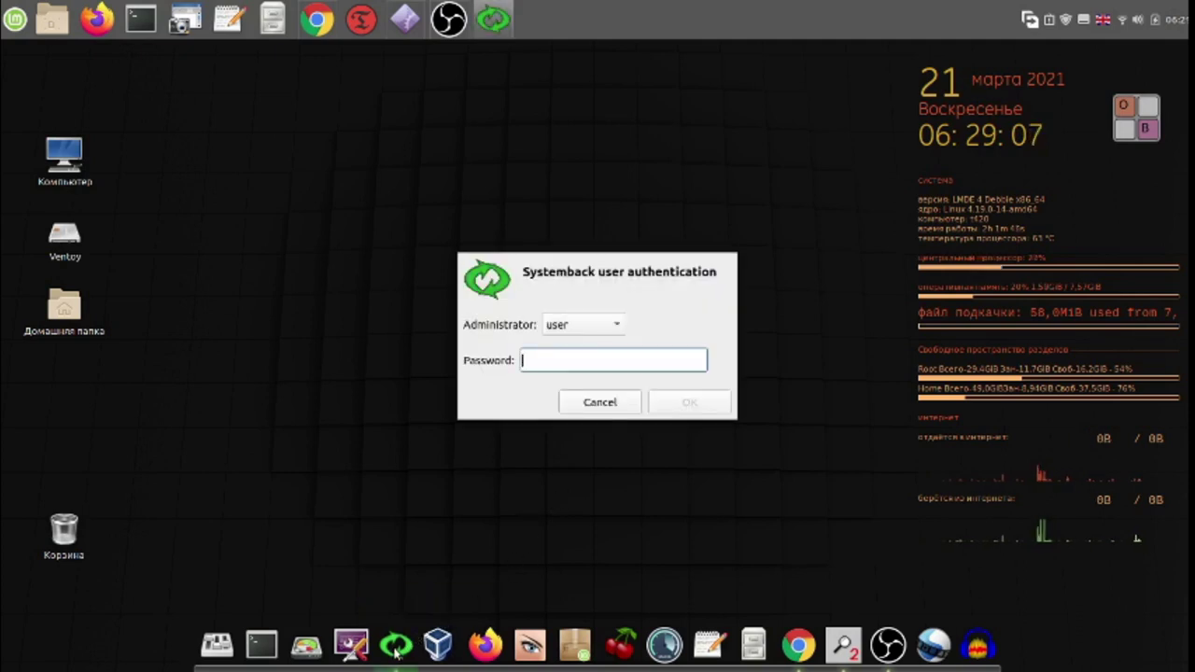
click(1144, 131)
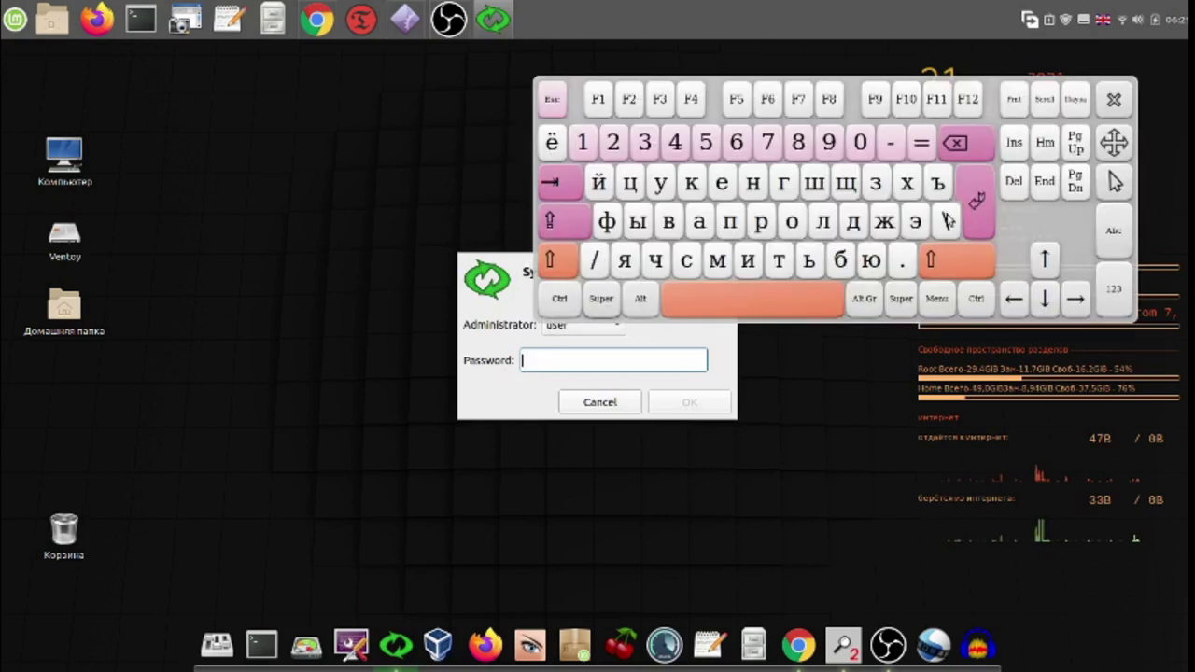
click(583, 142)
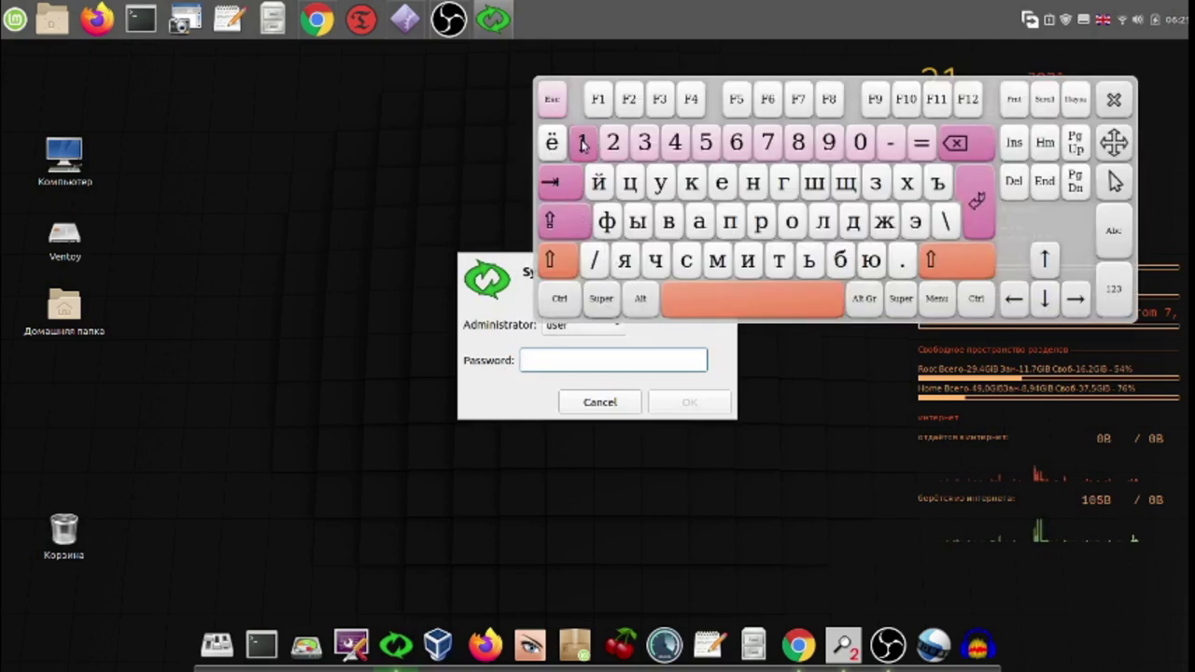
click(687, 402)
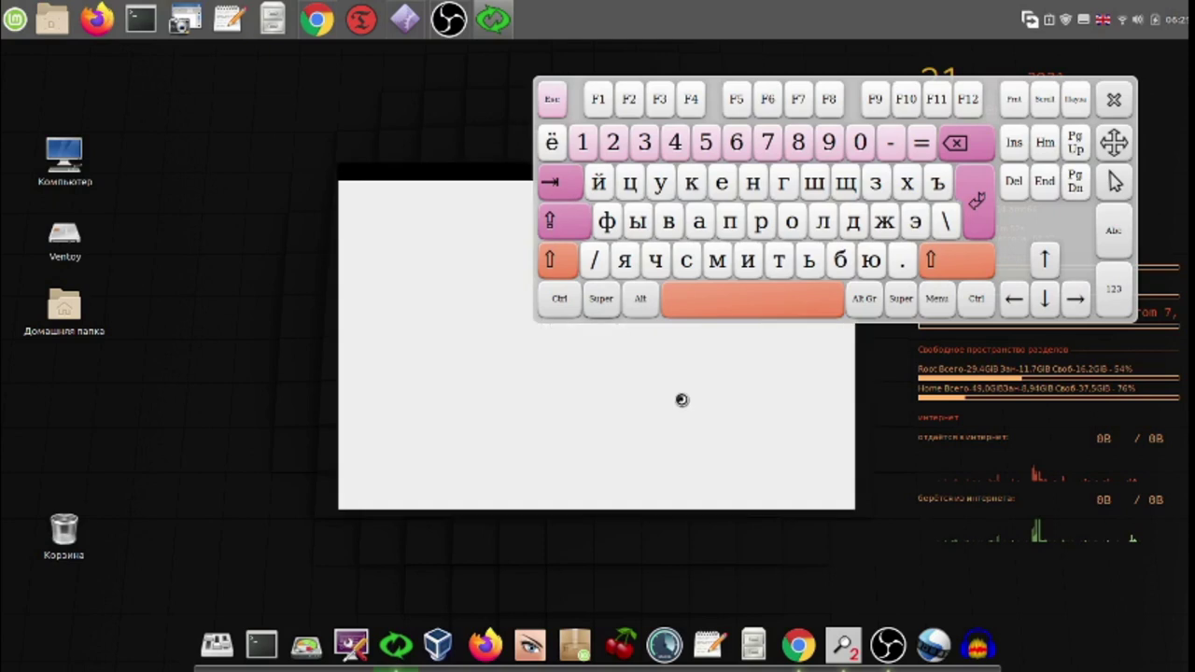
click(1114, 99)
drag(663, 173, 483, 139)
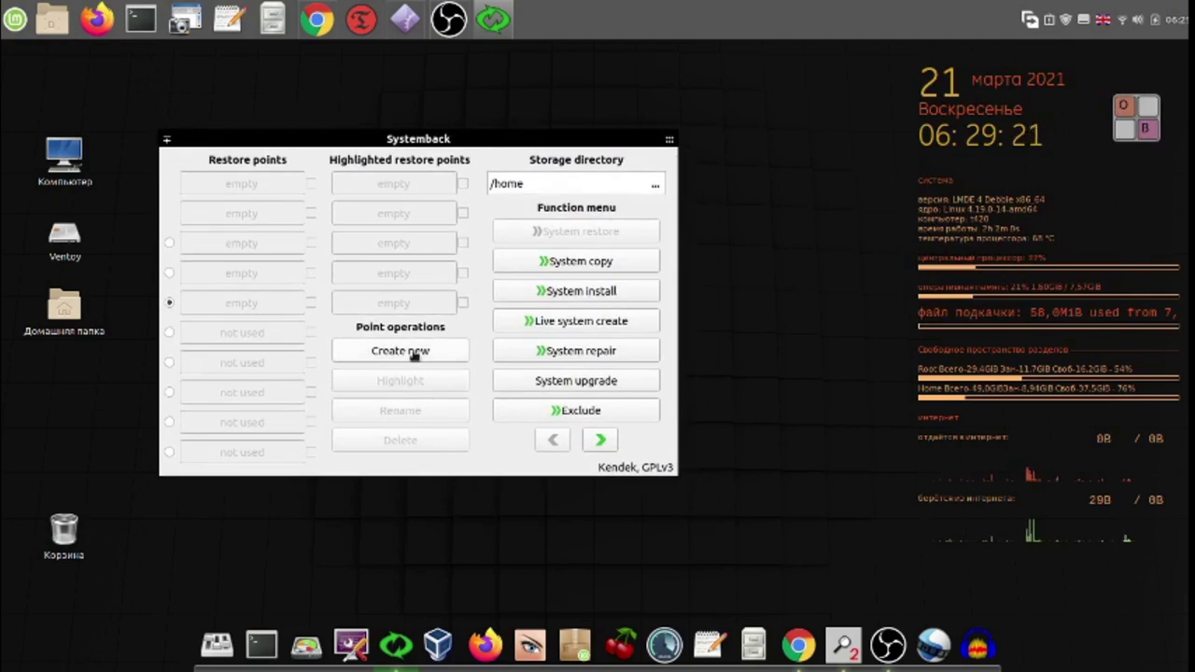
Step: View Systemback's storage directory chooser and the Live system create page with its working directory chooser, changing nothing, and close Systemback
click(656, 184)
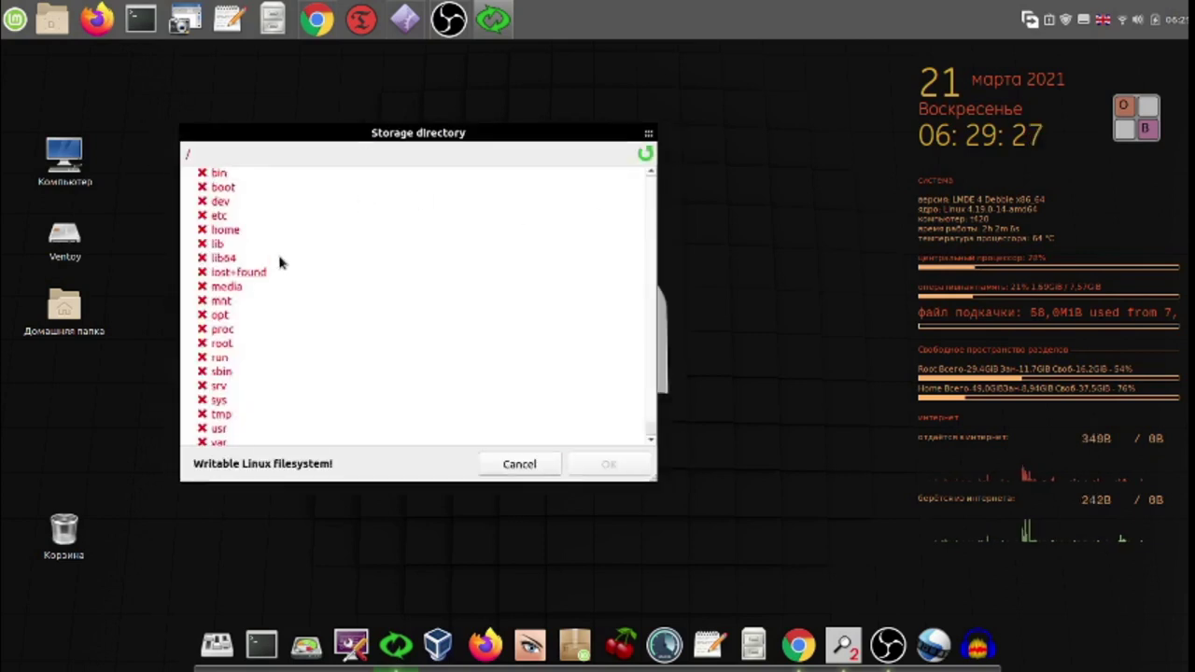
click(520, 464)
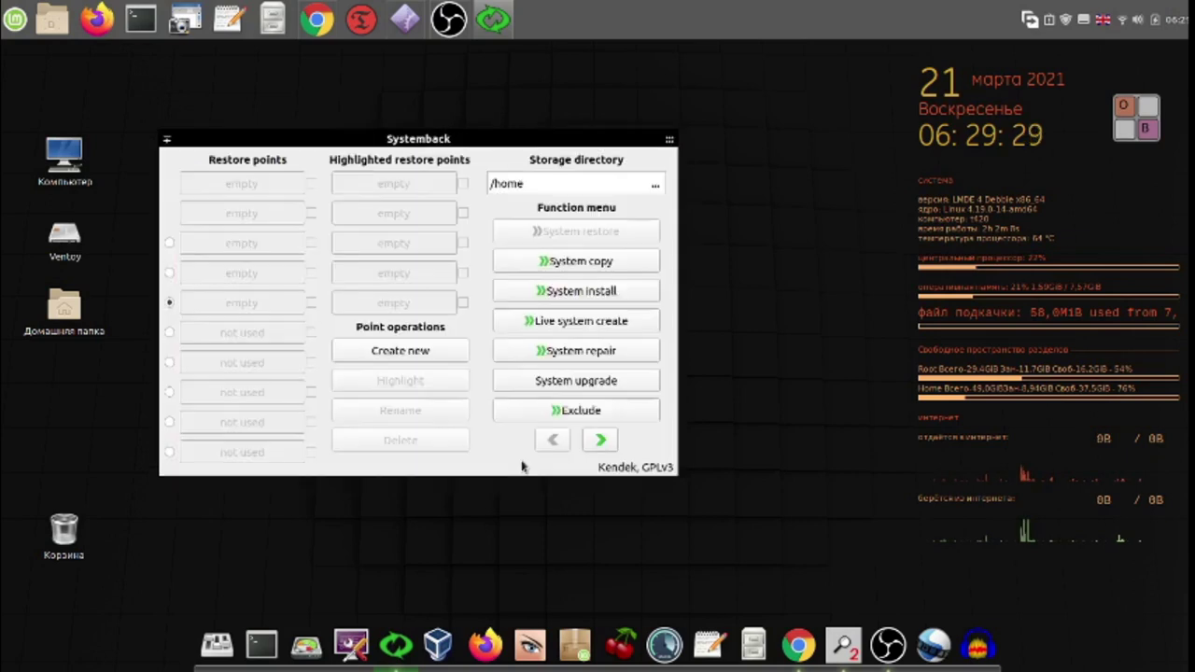
click(590, 322)
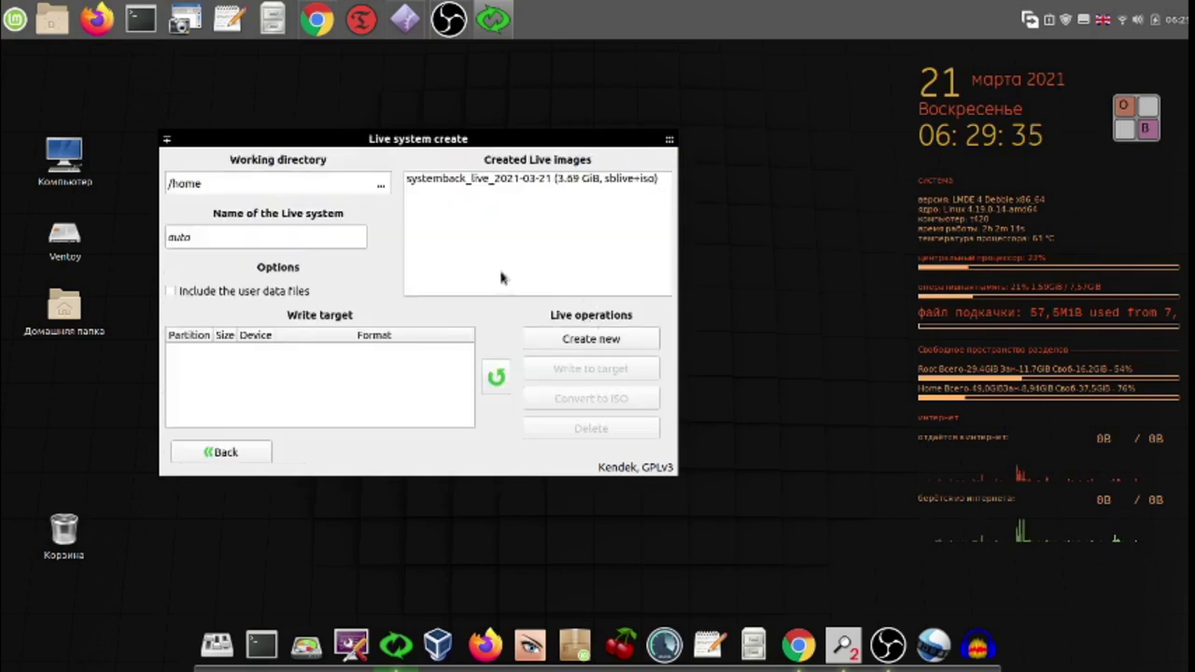
click(380, 184)
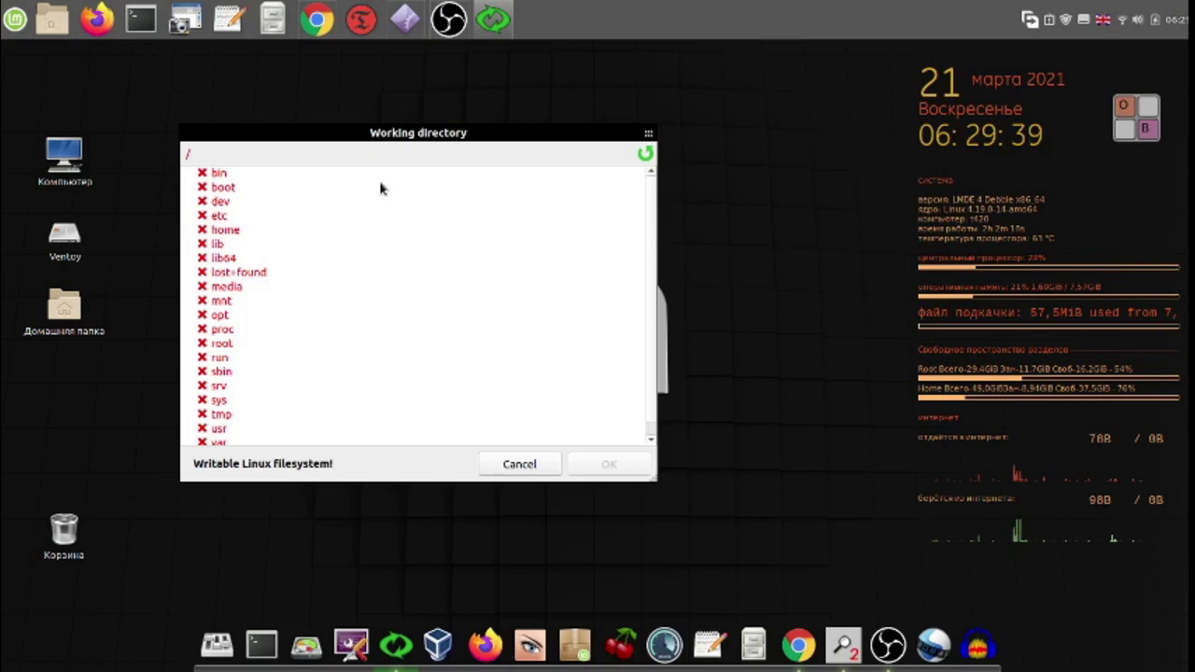
click(520, 464)
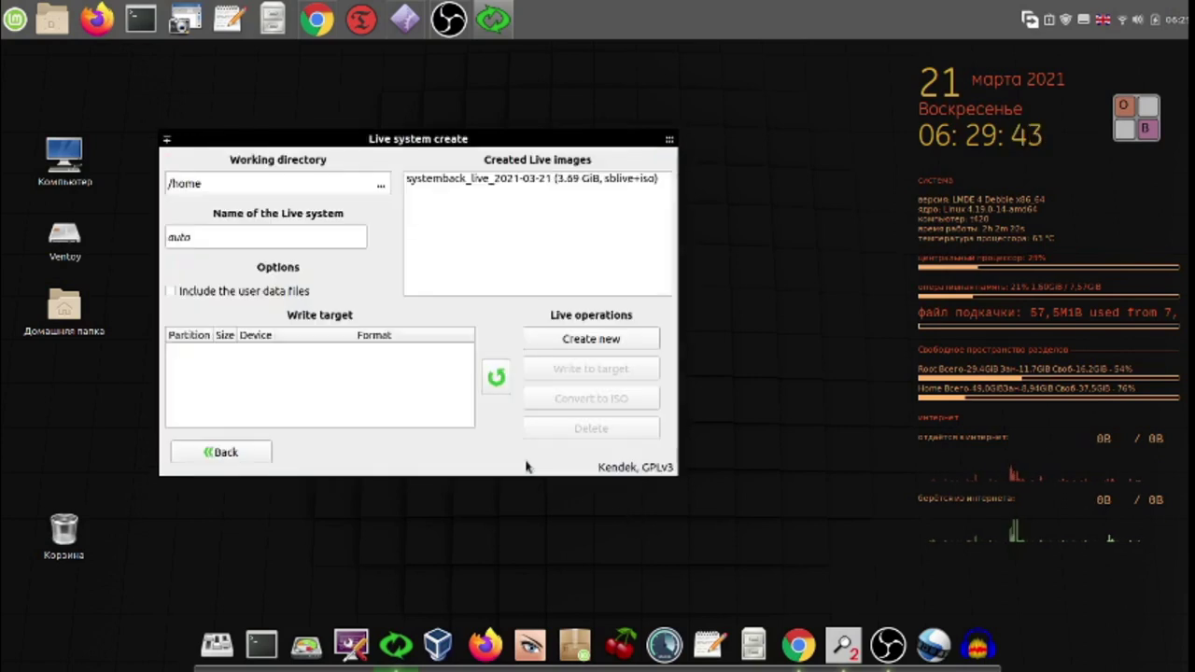
mouse_move(674, 145)
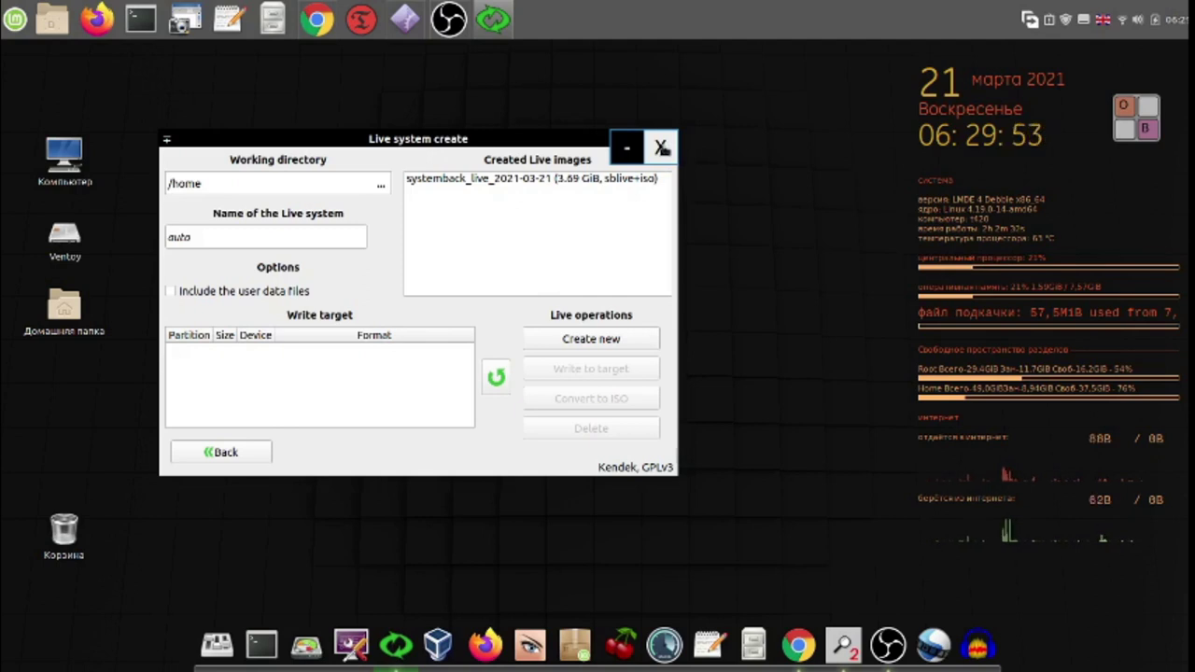
click(662, 148)
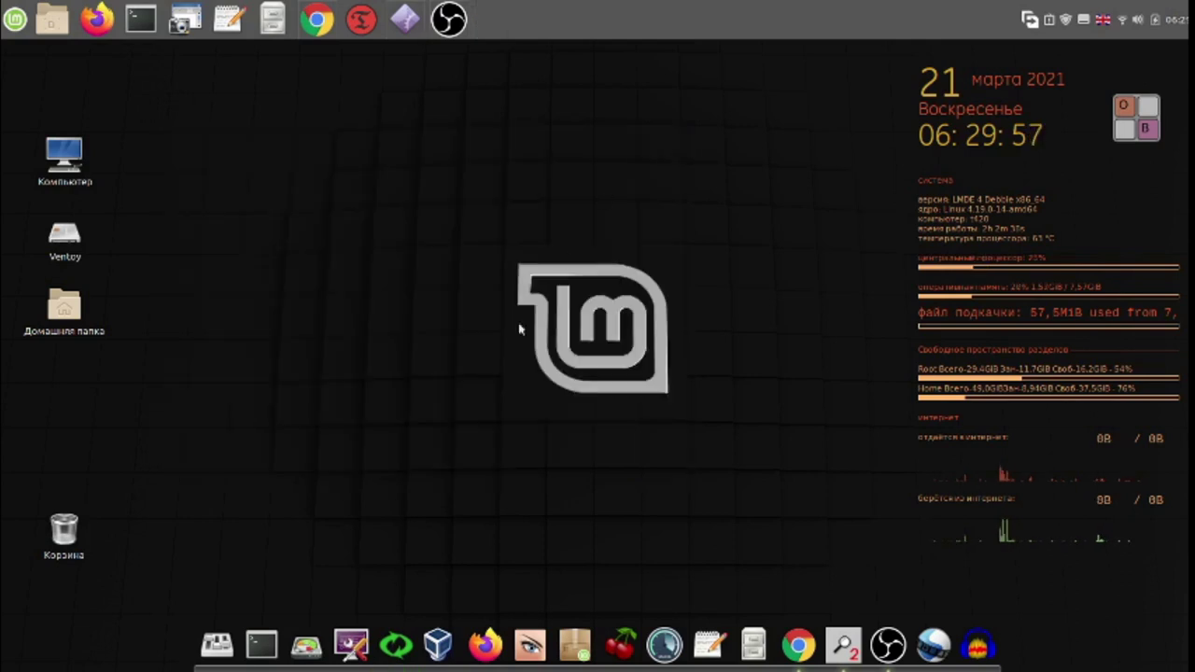
Step: Relaunch Systemback, authenticate with the administrator password, hide the on-screen keyboard and move the window to the desktop's upper-left area
click(396, 647)
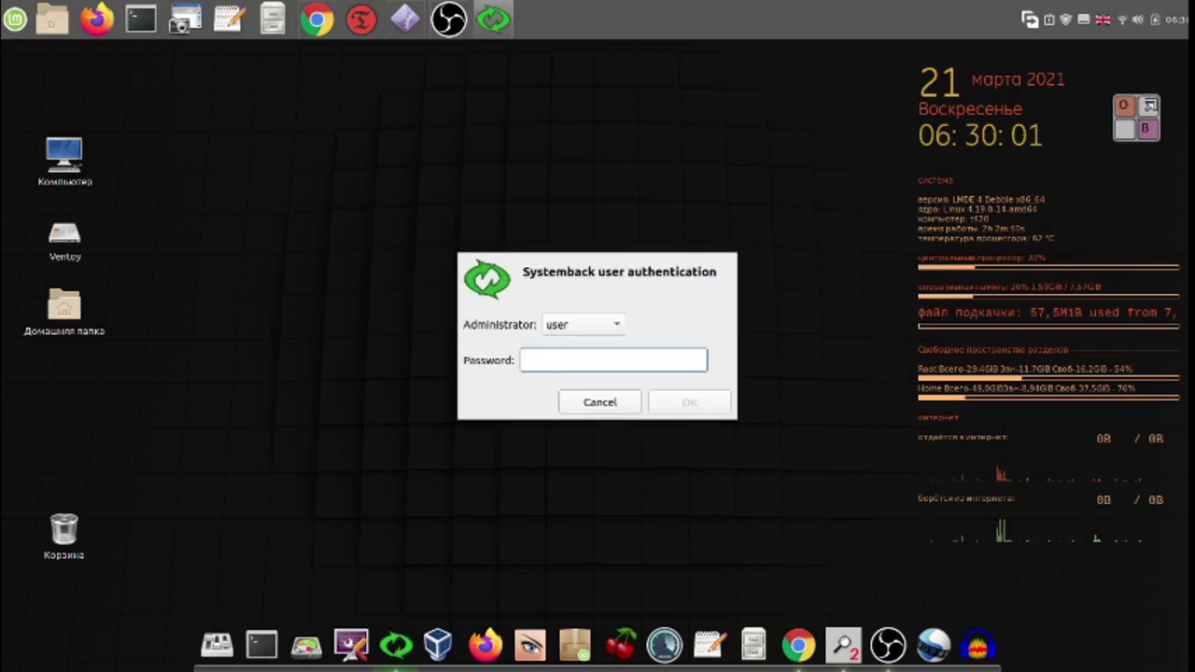
click(1143, 120)
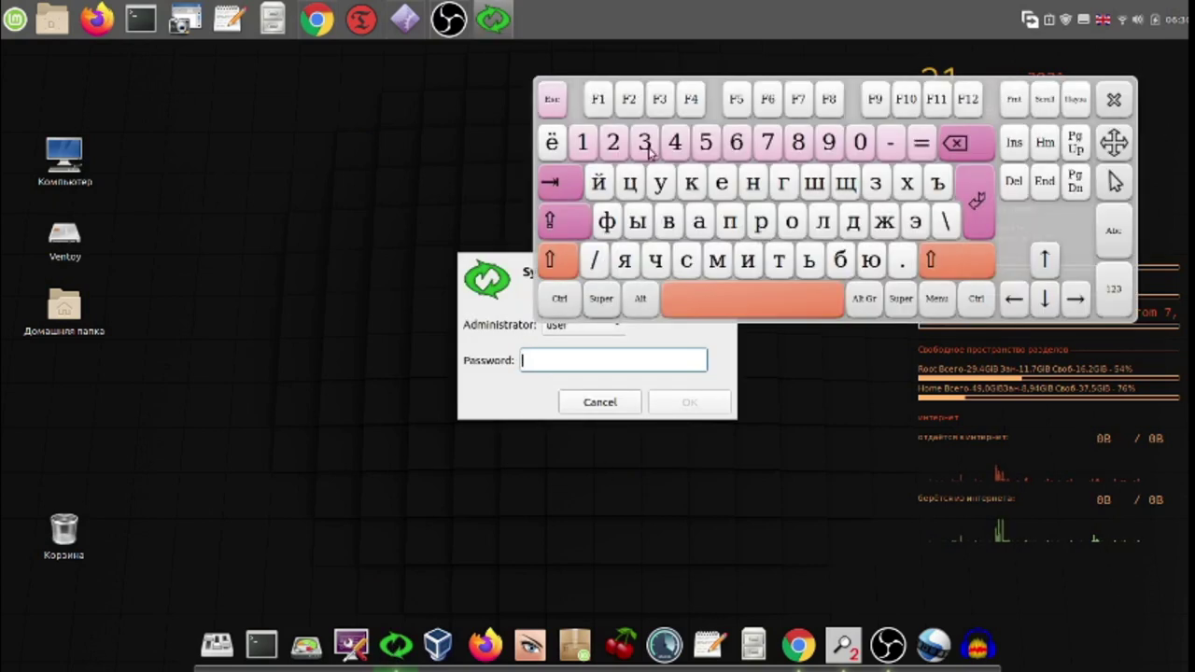
click(582, 142)
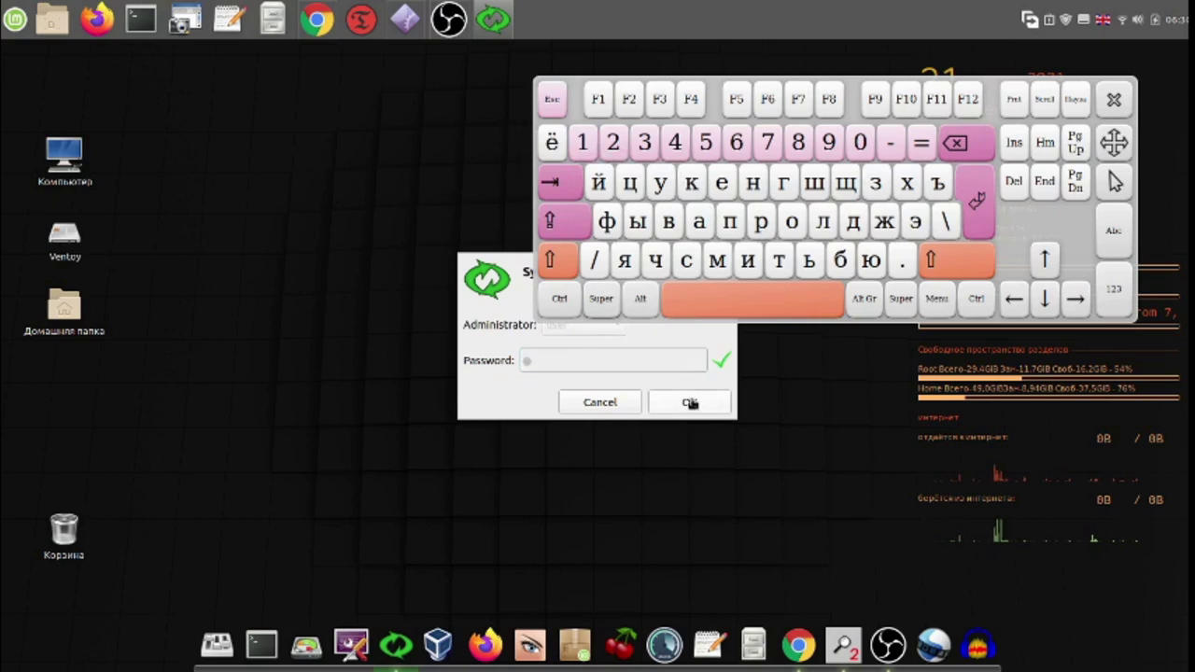
click(690, 402)
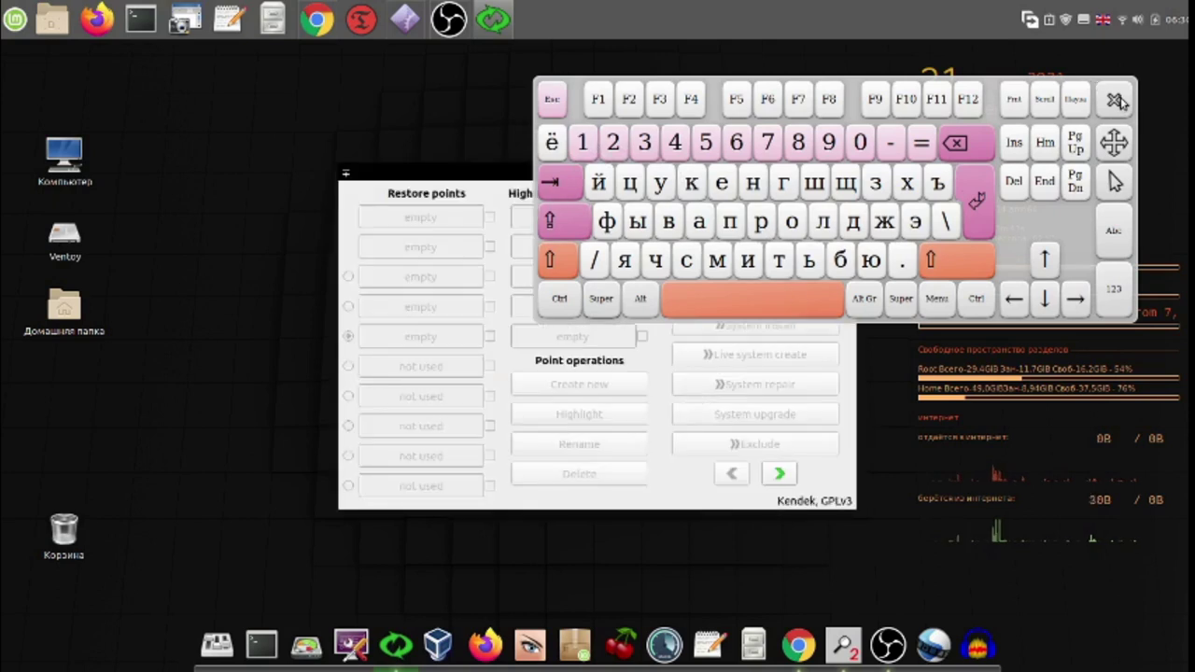
click(1119, 101)
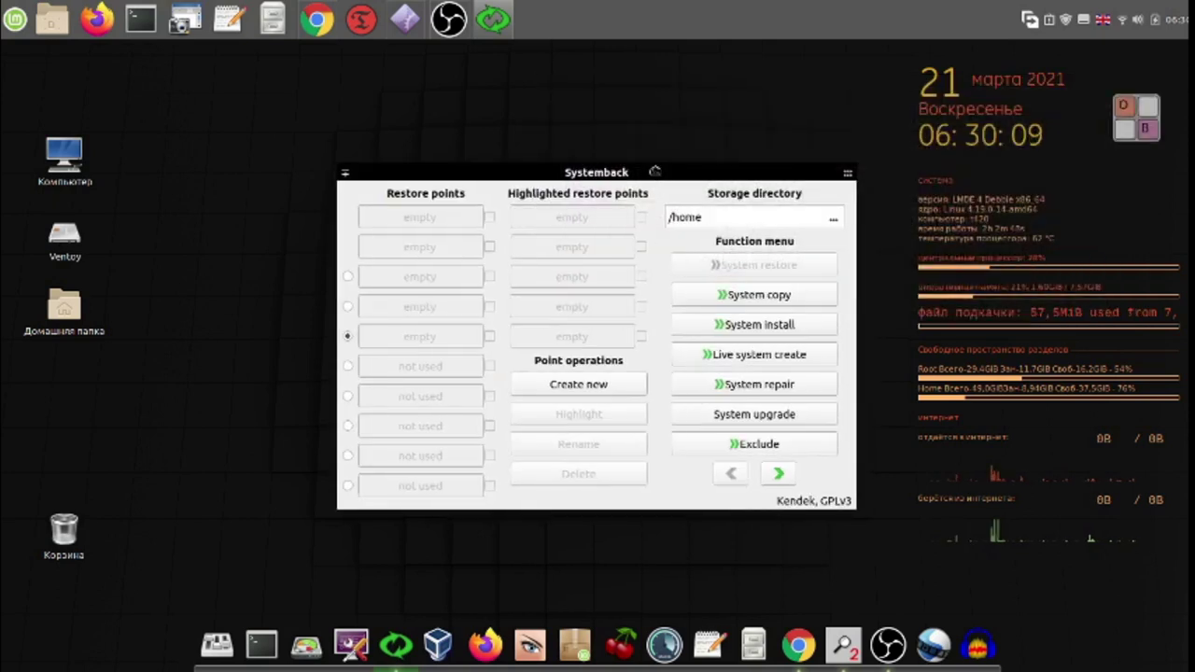
drag(654, 171, 362, 48)
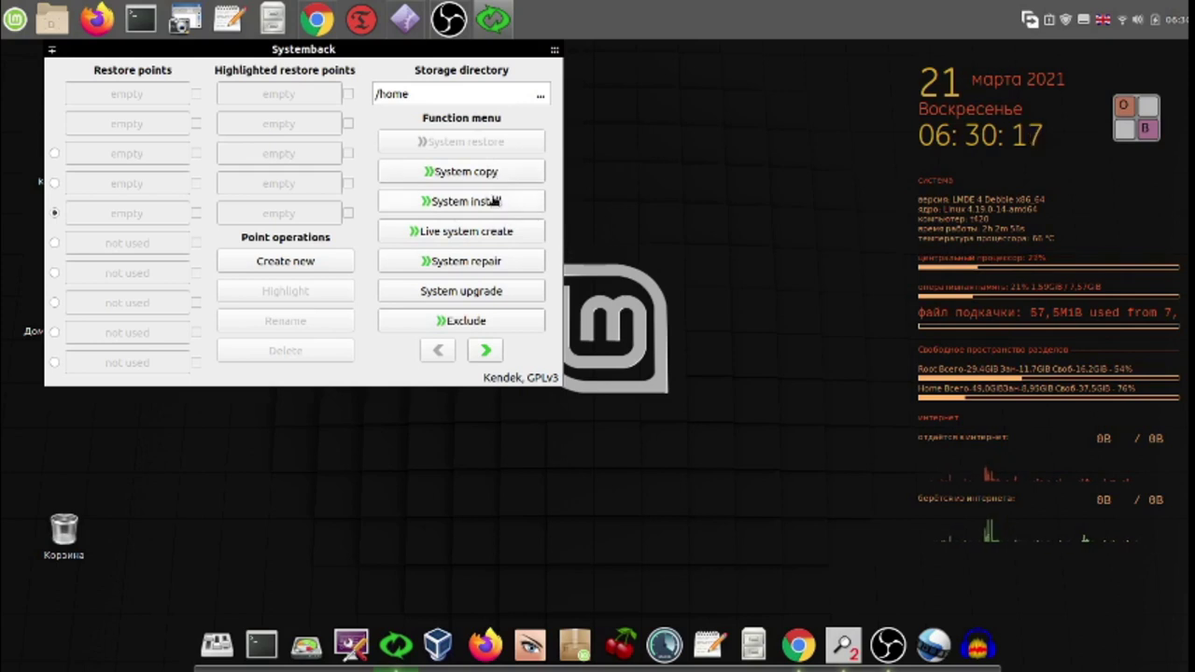
Step: Review the partition list and options of Systemback's System copy function, and return to the main view
click(483, 174)
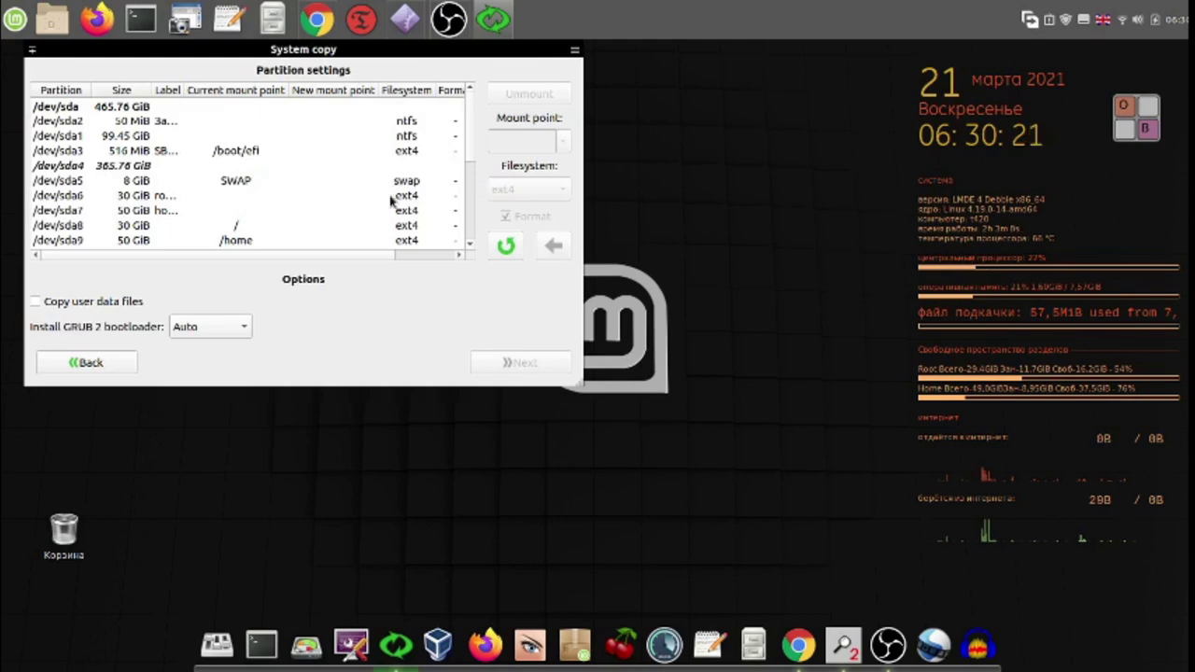
scroll(392, 200, down, 3)
scroll(392, 200, down, 1)
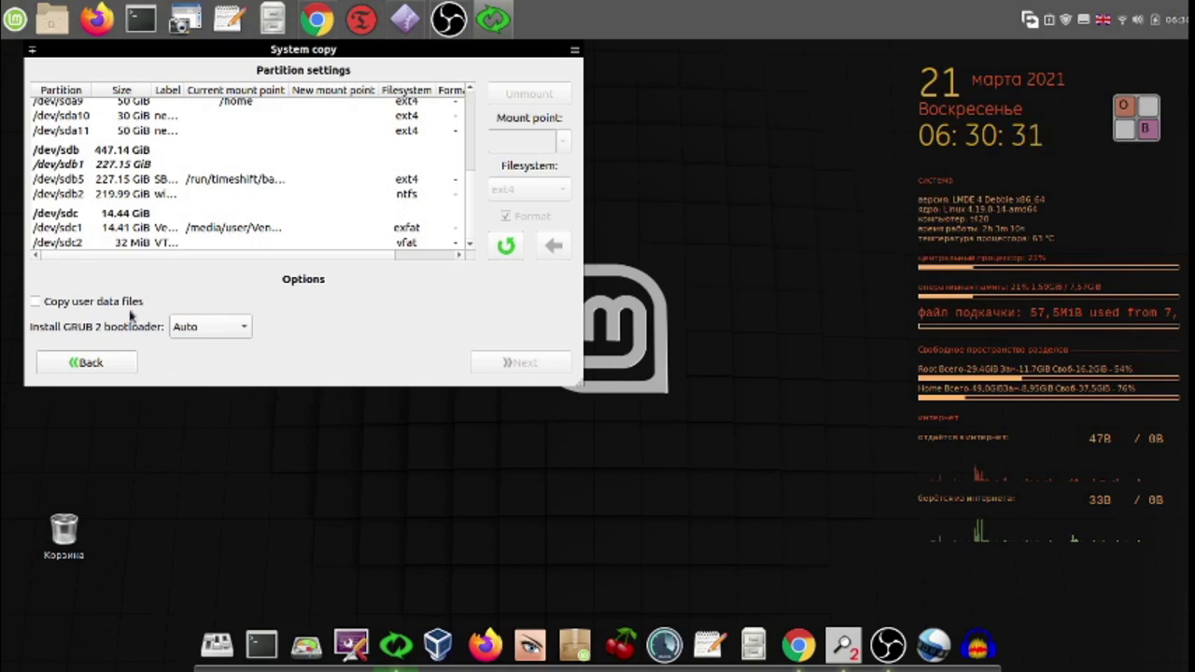
click(90, 364)
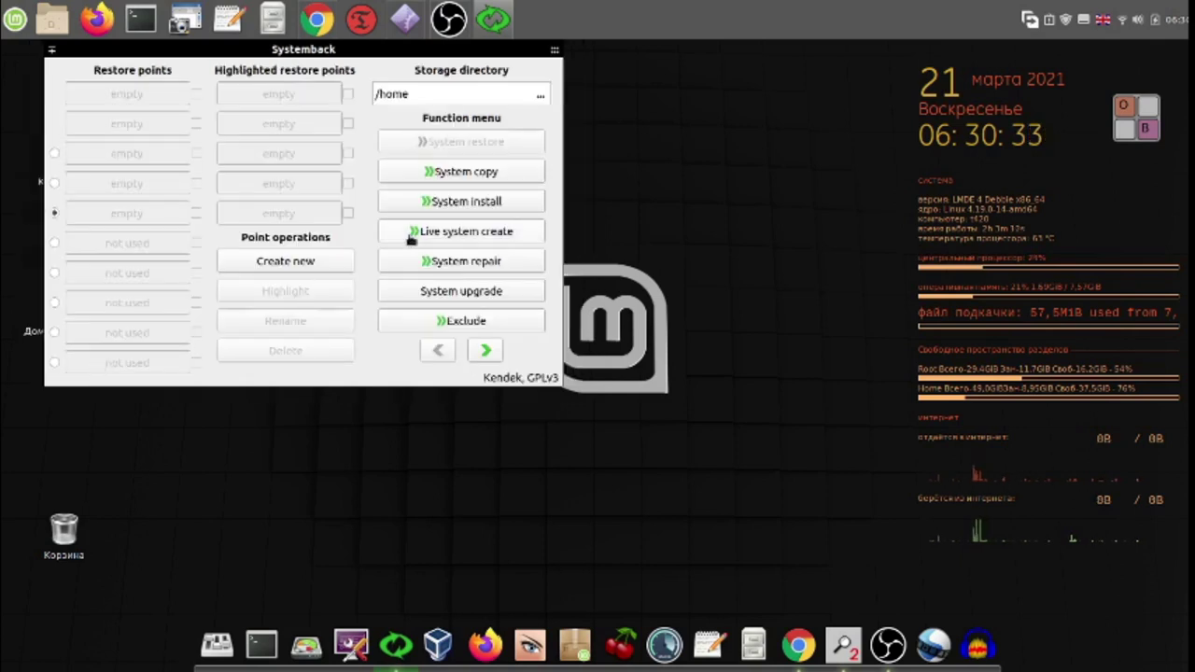
Step: Review the user name, login, account password, root password and hostname fields of Systemback's System install form, and return to the main view
click(471, 207)
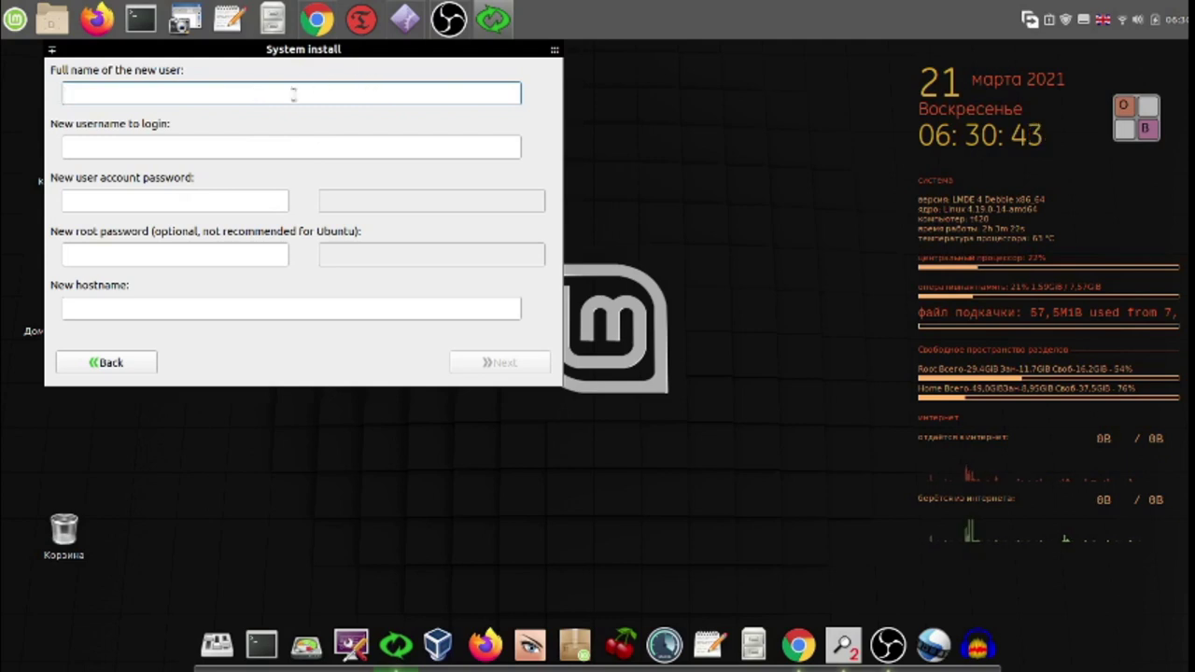
click(197, 152)
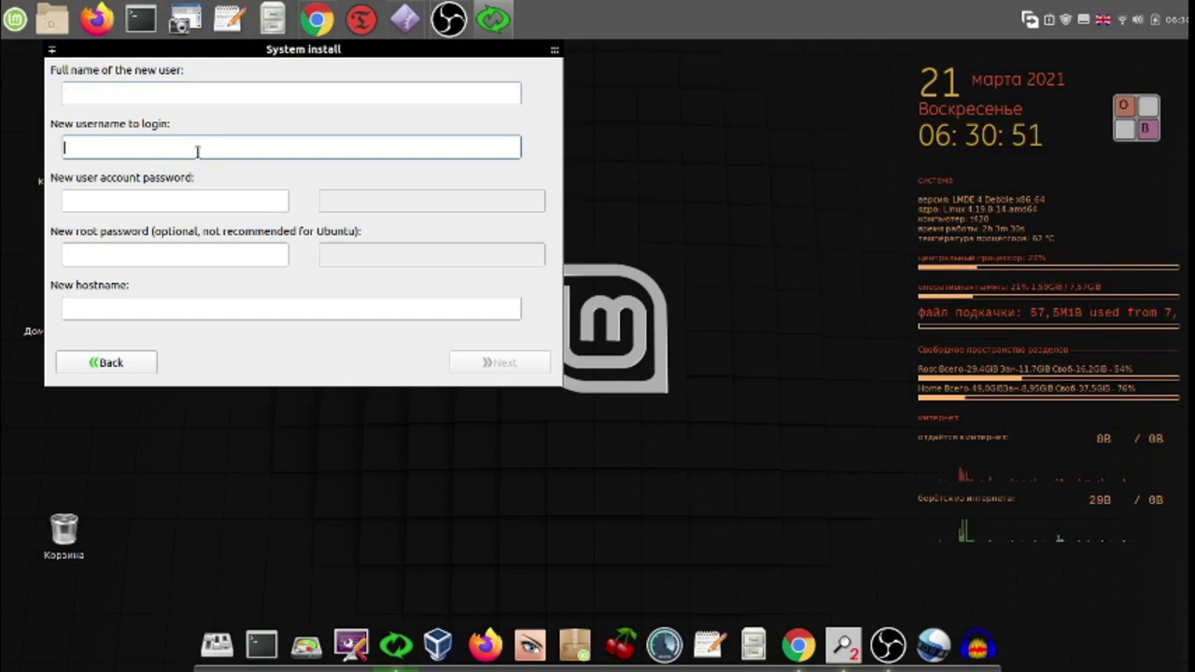
click(208, 201)
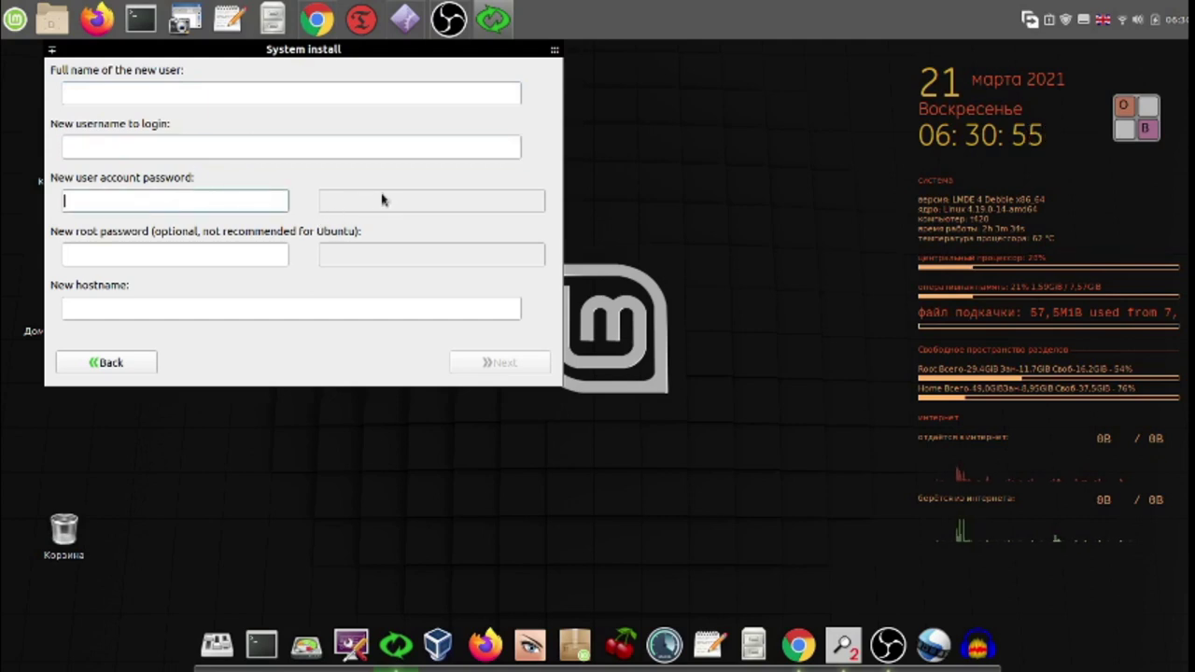
click(231, 251)
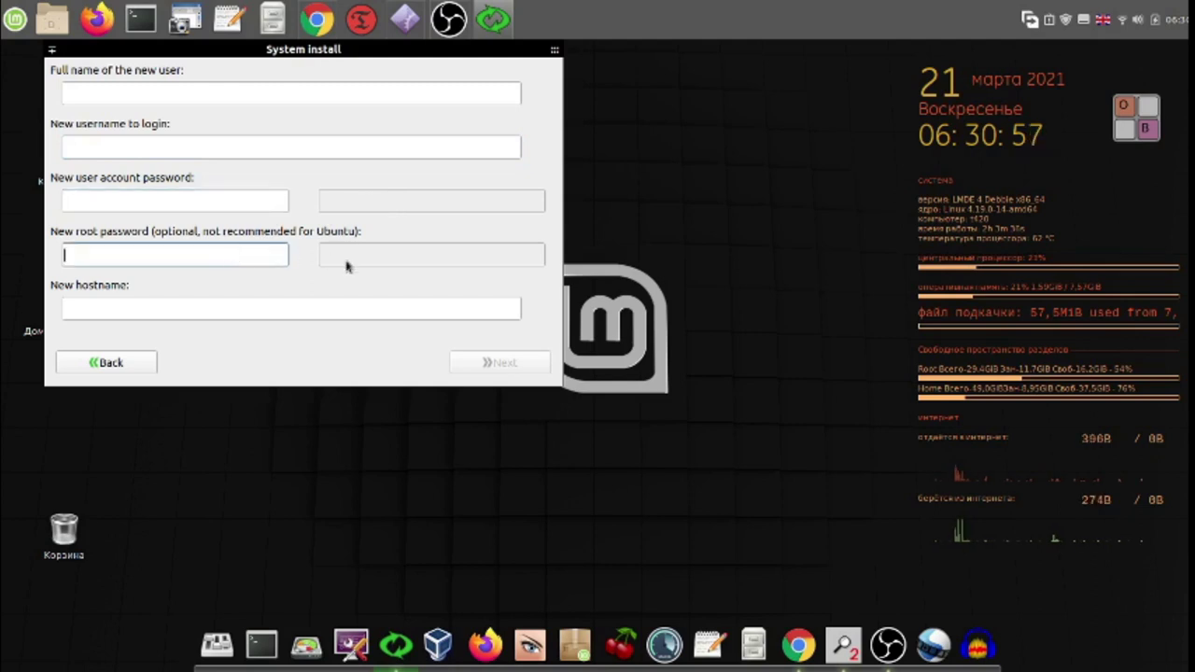
click(270, 310)
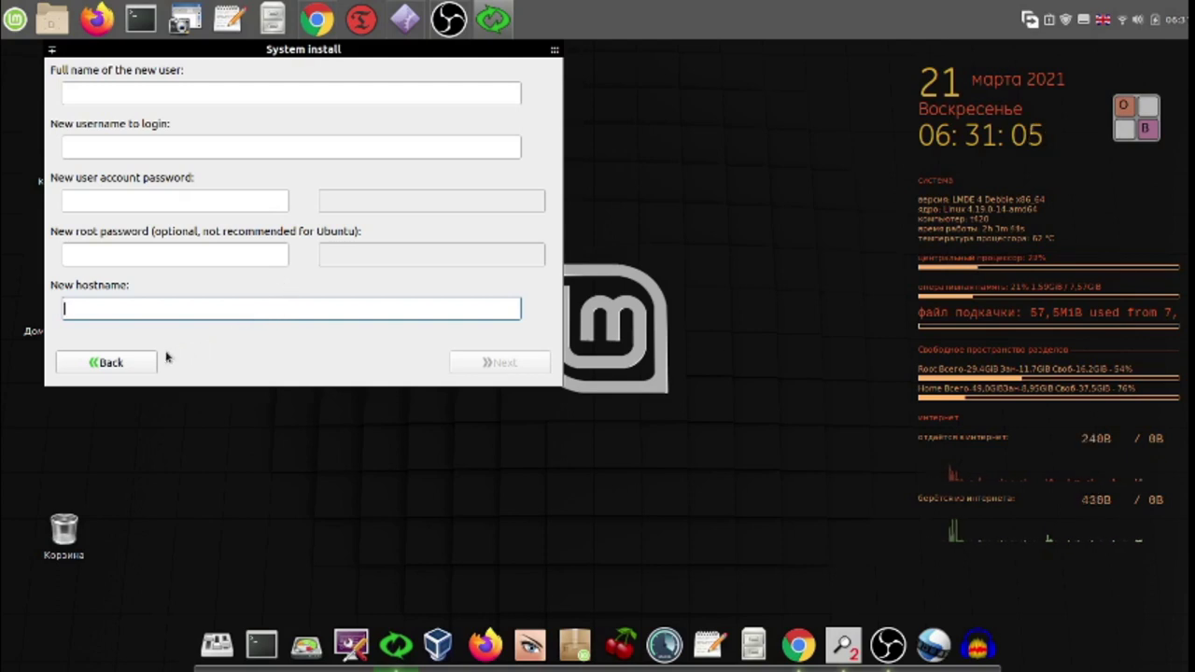
click(137, 362)
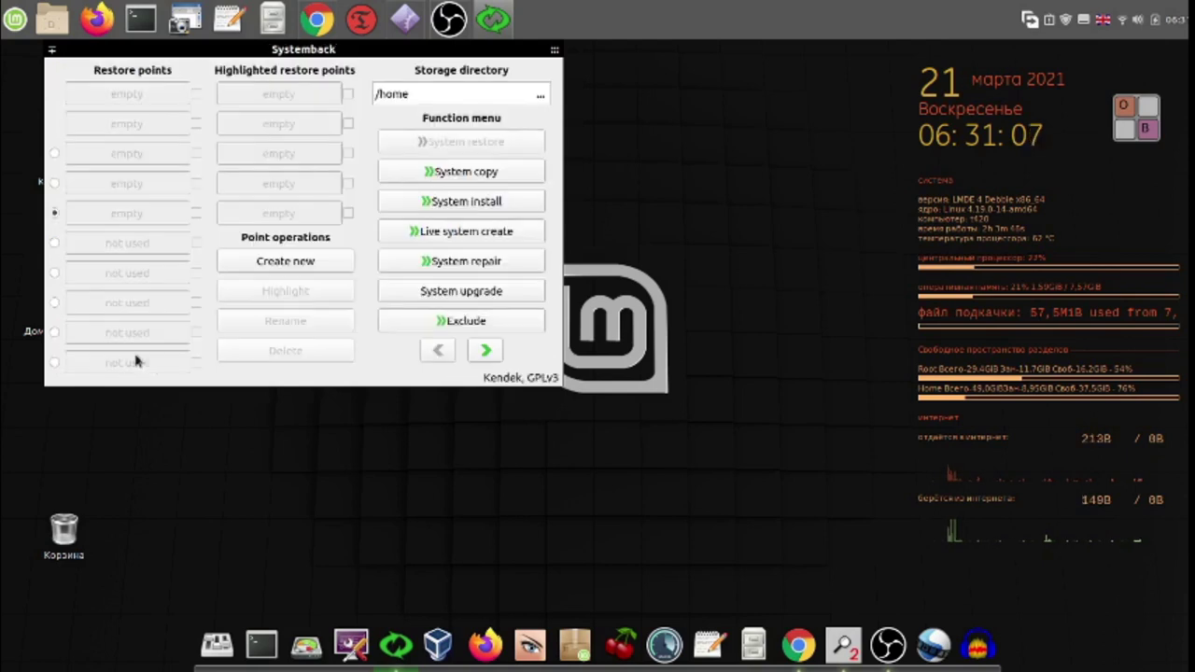
Step: Examine the root, /home and swap partitions in Systemback's System copy partition settings without changing them, and close Systemback
click(490, 173)
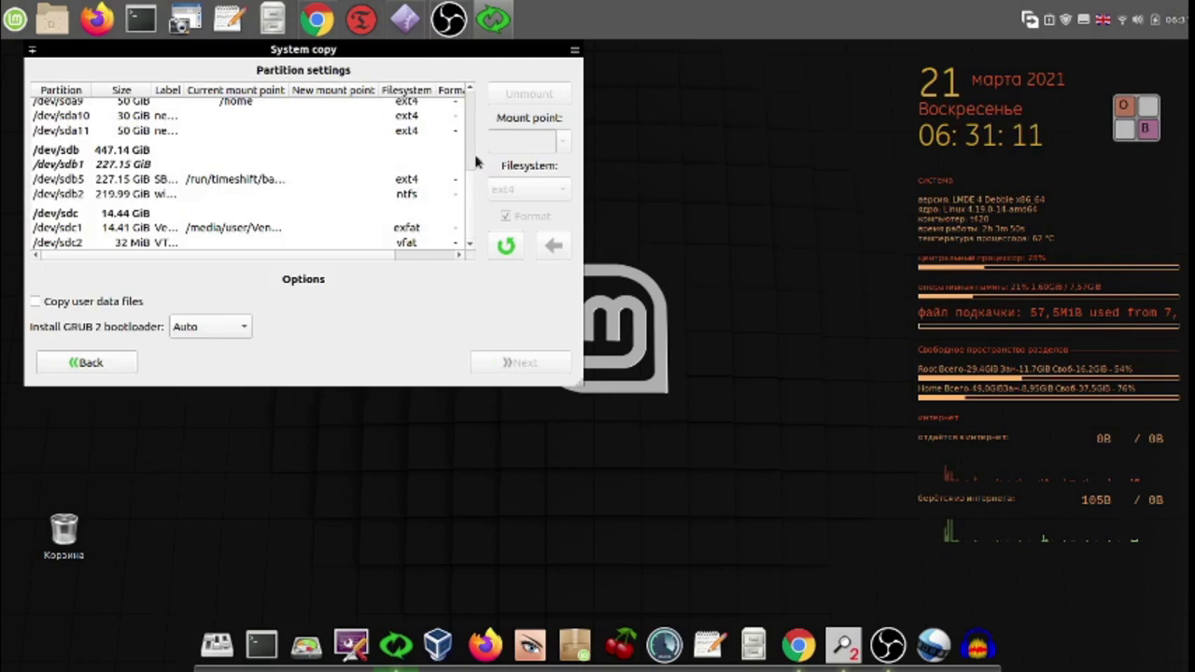
scroll(474, 157, up, 3)
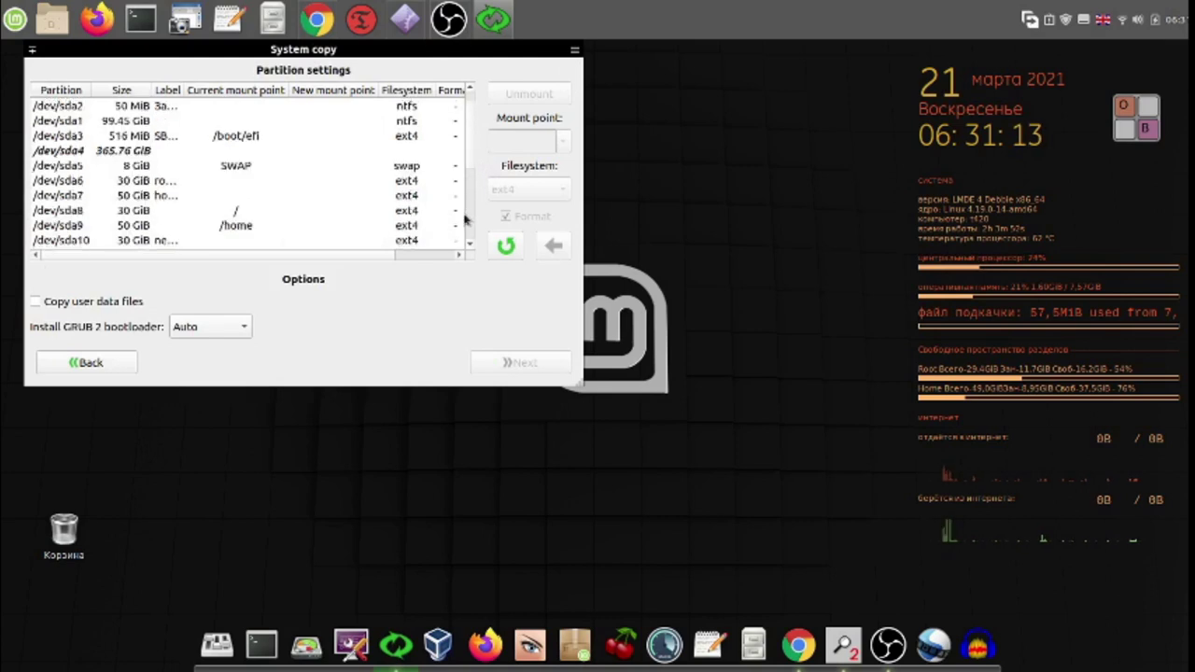
click(246, 214)
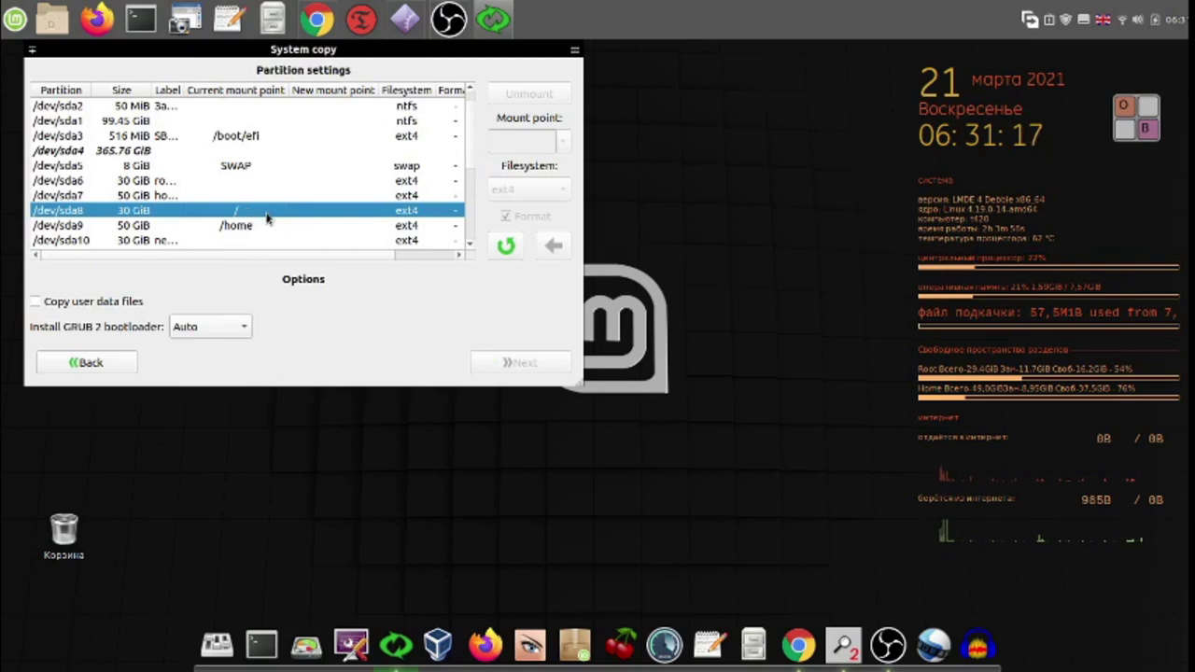
click(259, 229)
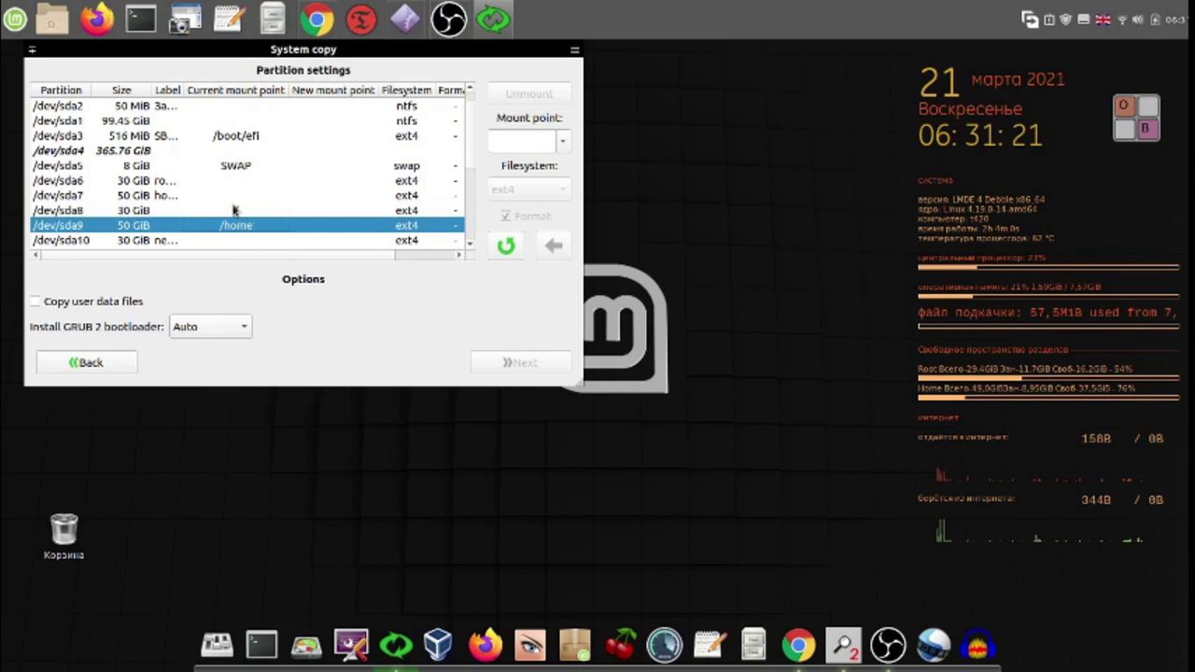
click(213, 168)
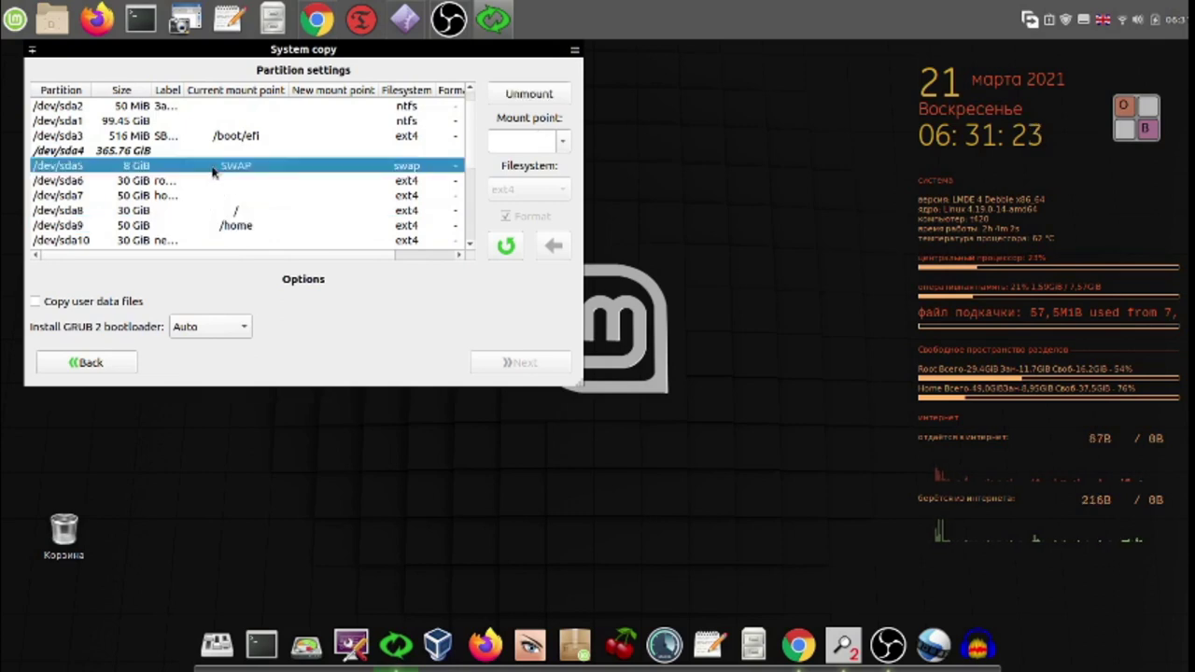
click(568, 58)
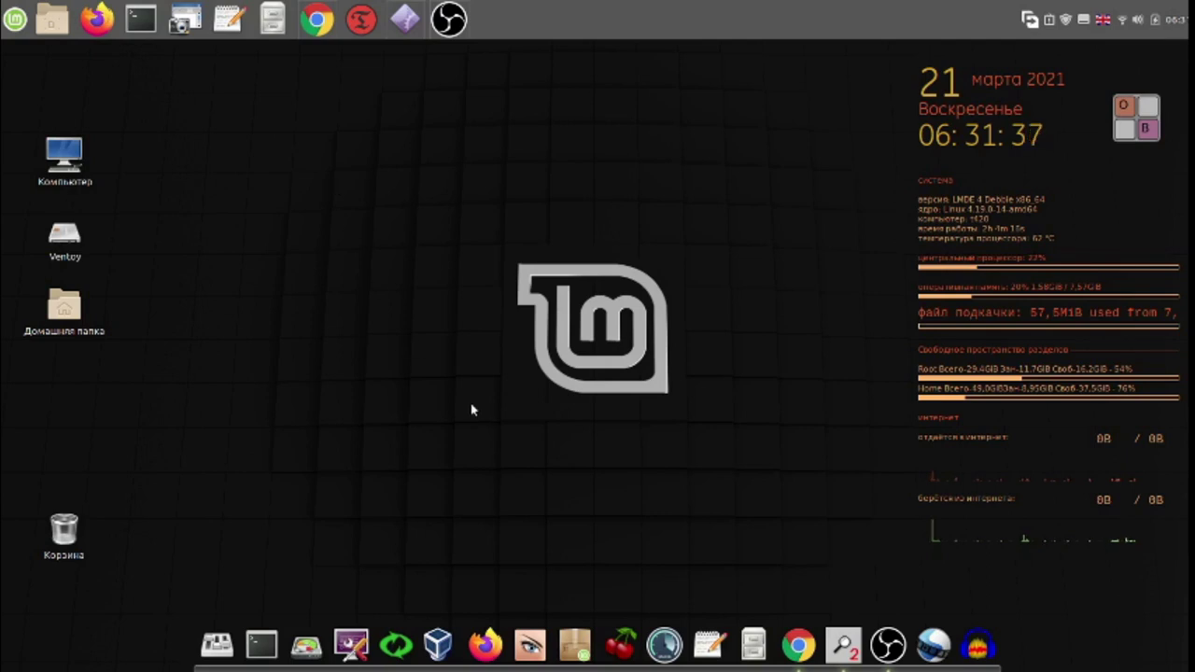
Step: Switch to Chrome and show the screen recording extension's Record and Capture options over the MEGA page
click(805, 647)
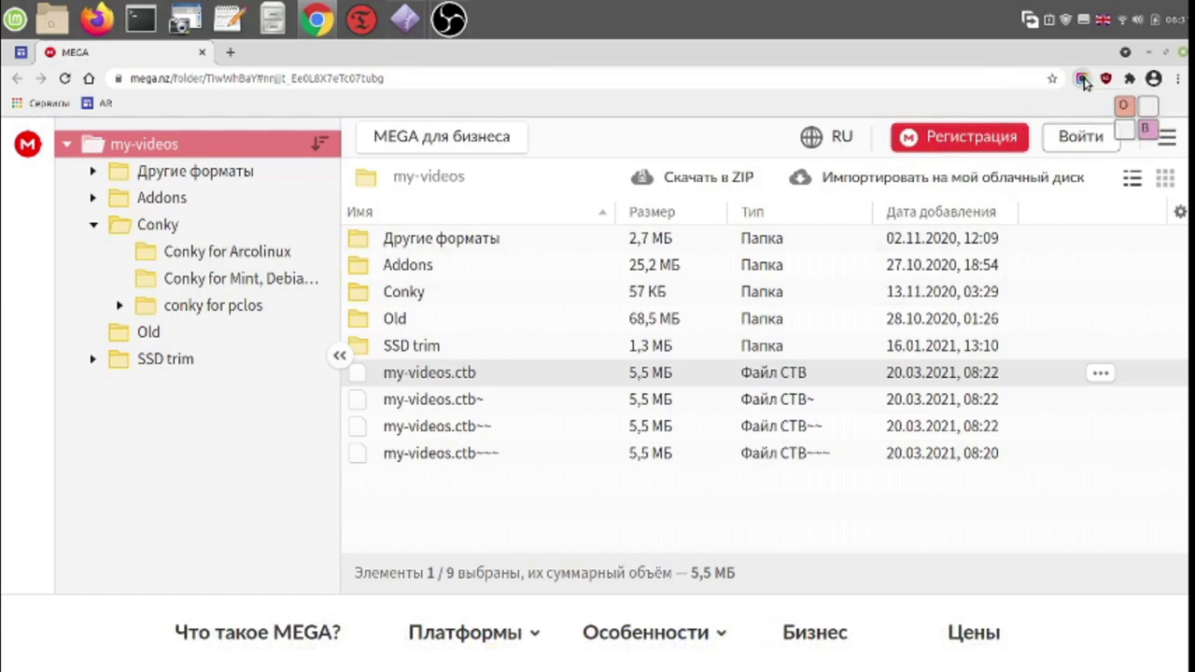
click(1082, 79)
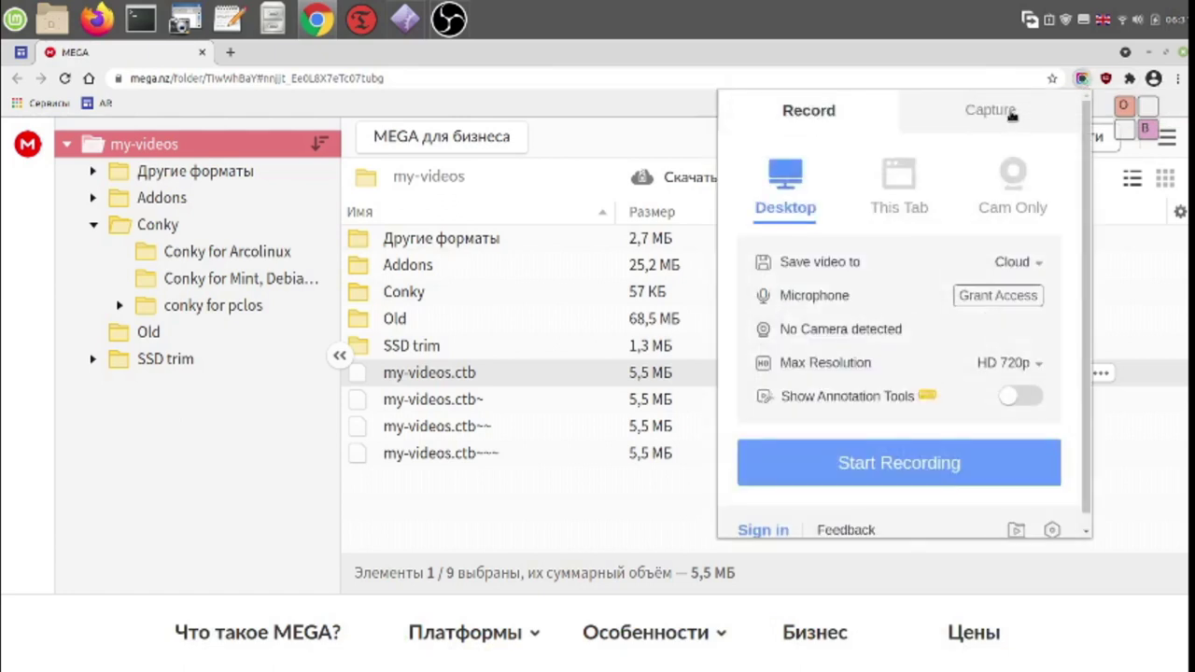
click(1011, 112)
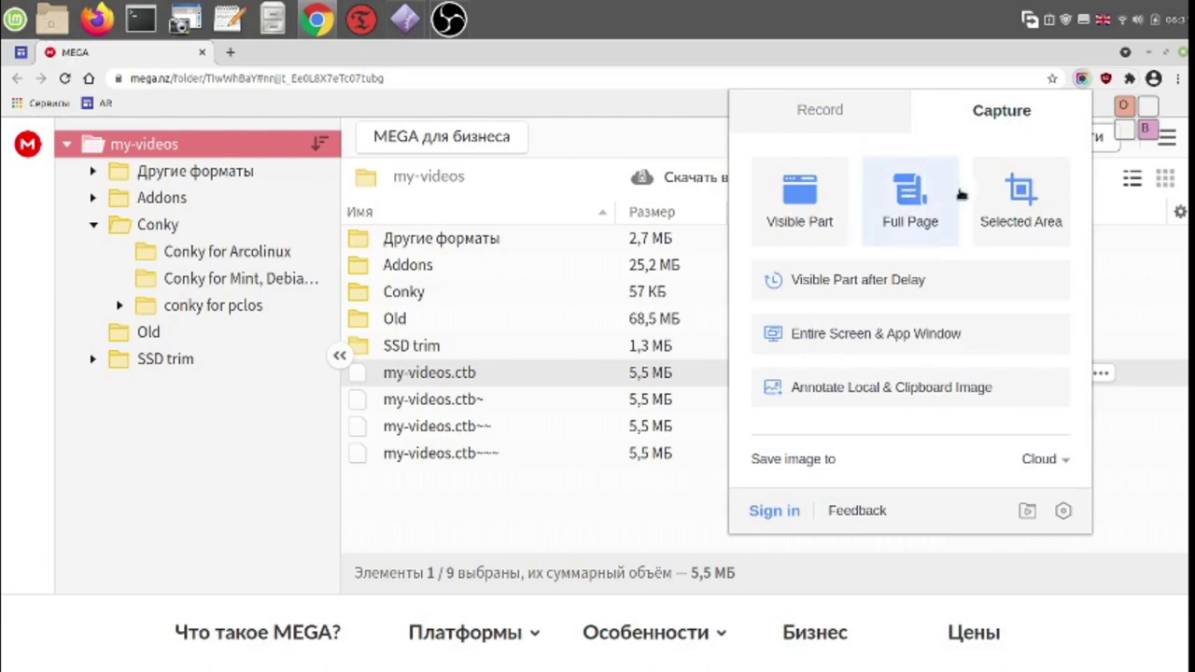
Step: Try to take a Full Page capture of the MEGA folder page, dismissing the sign-in request each time, and close the extension's popup
click(917, 184)
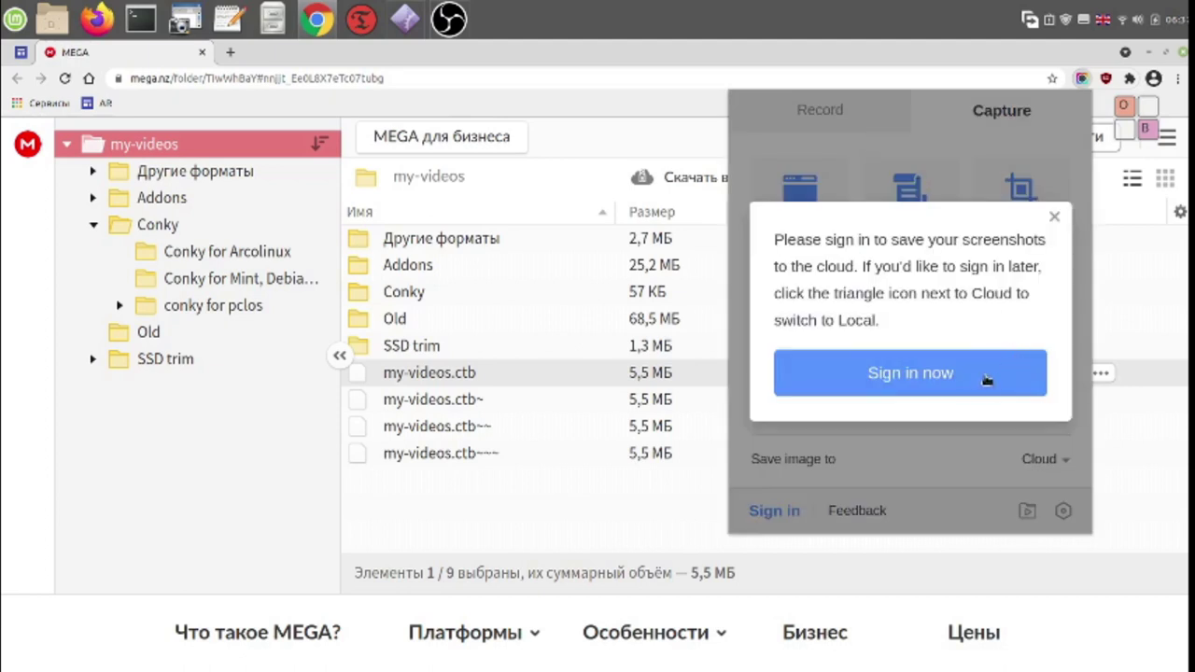
click(1056, 219)
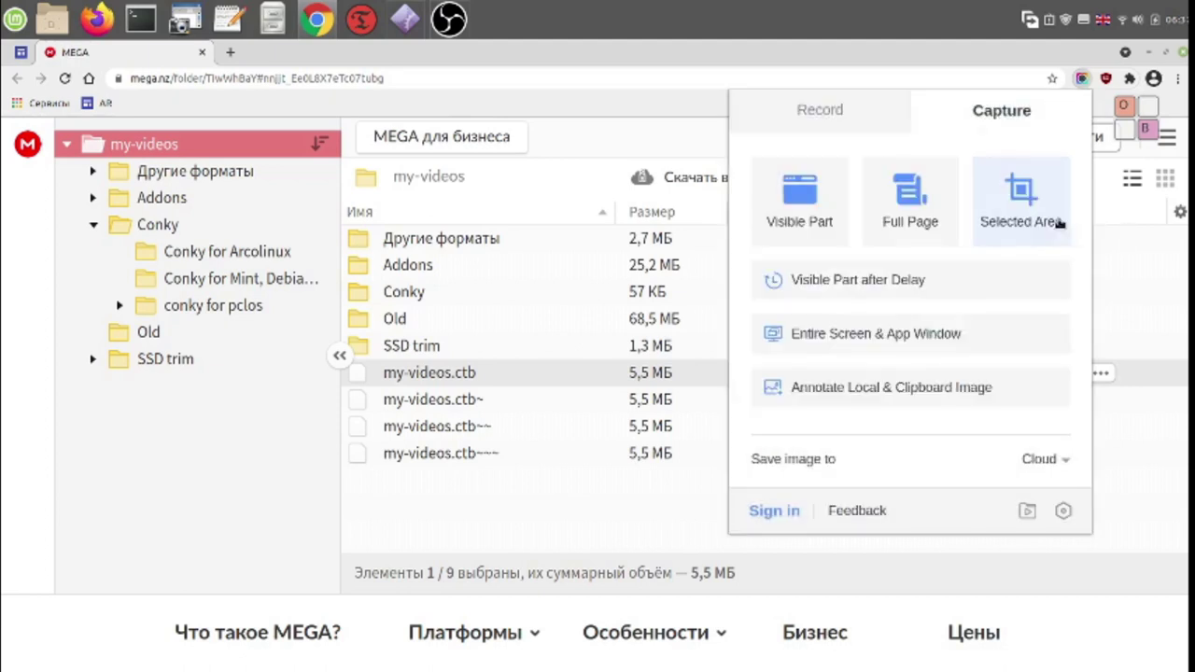
click(919, 199)
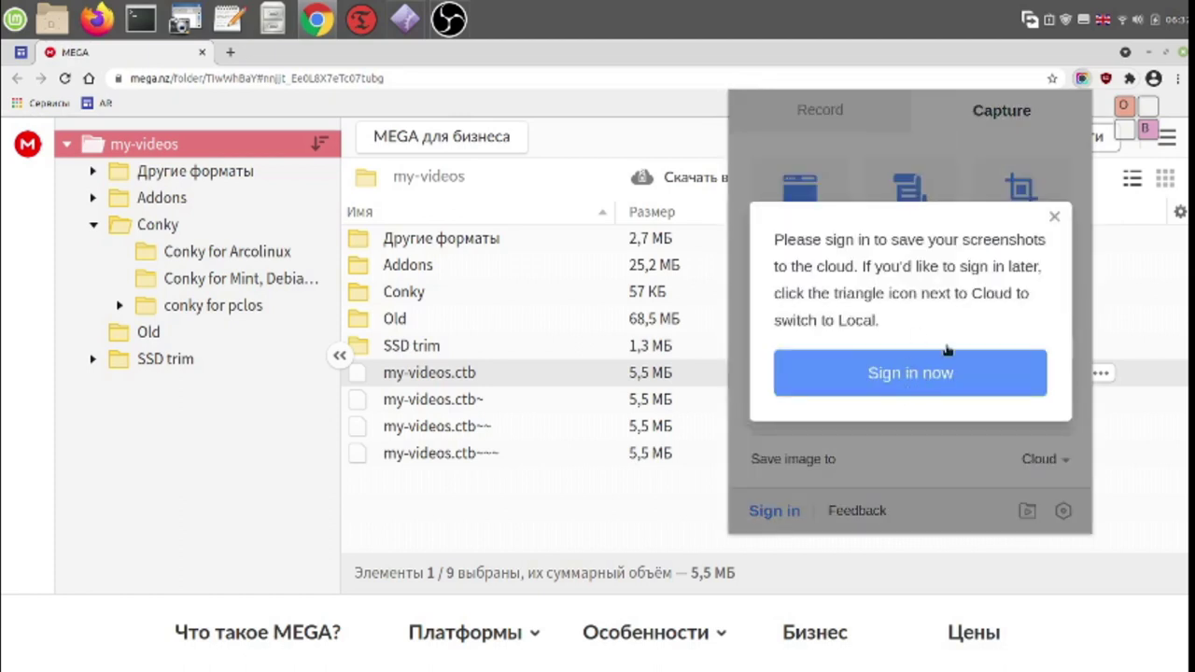
click(1057, 219)
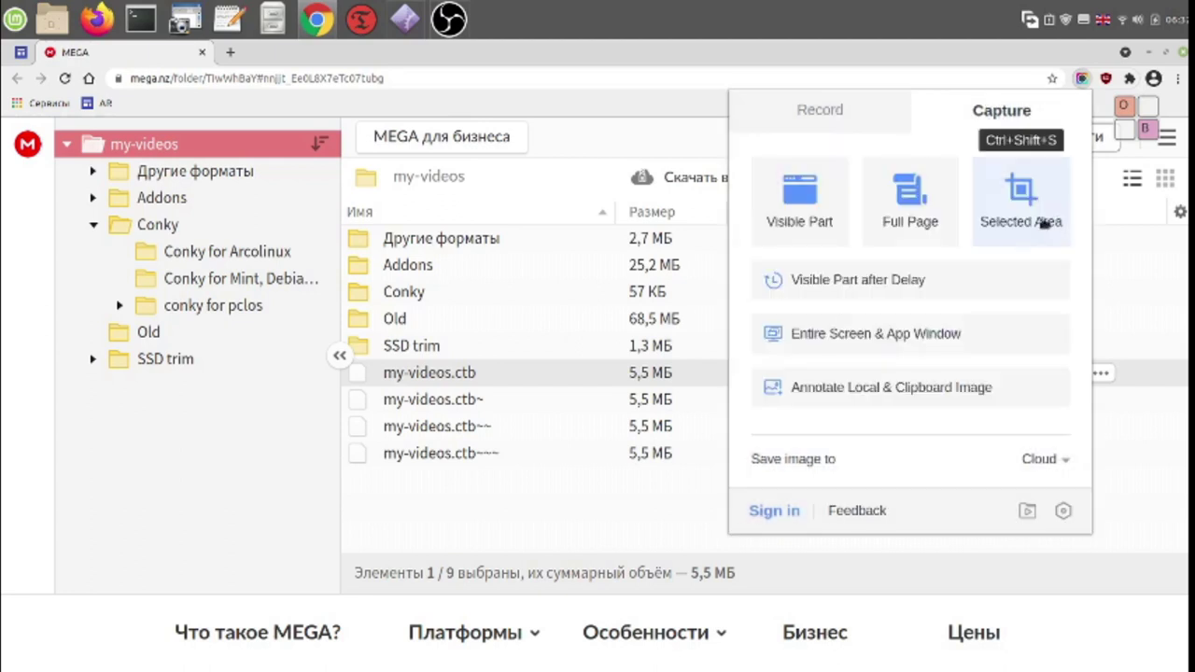
click(924, 199)
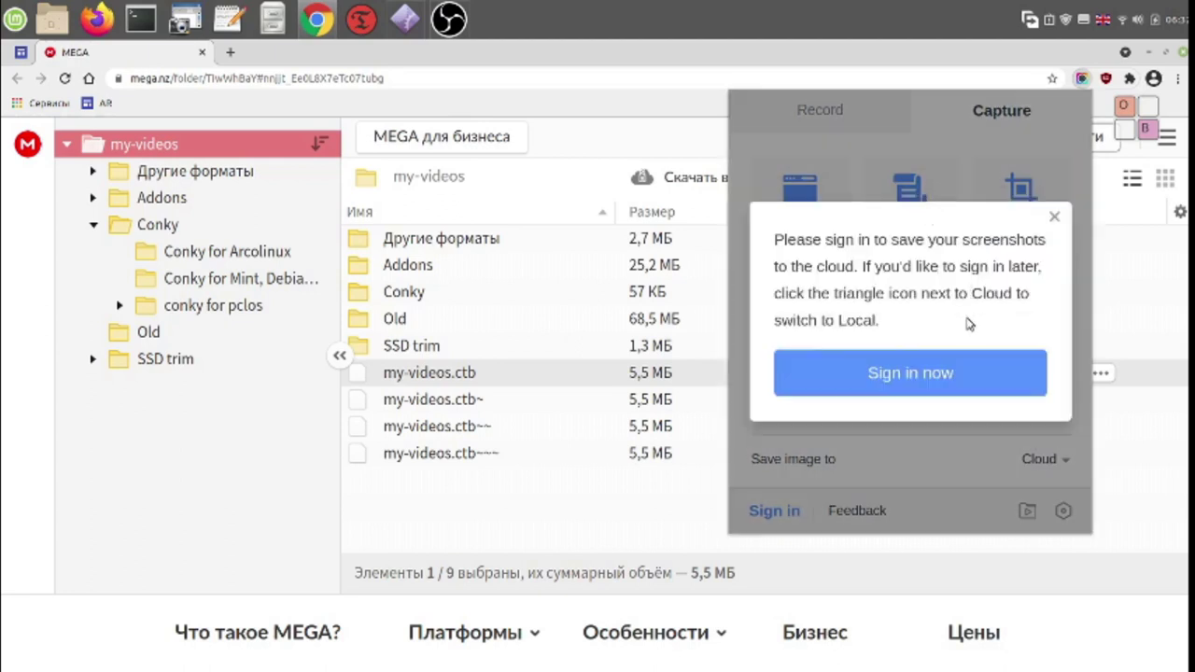
click(1055, 217)
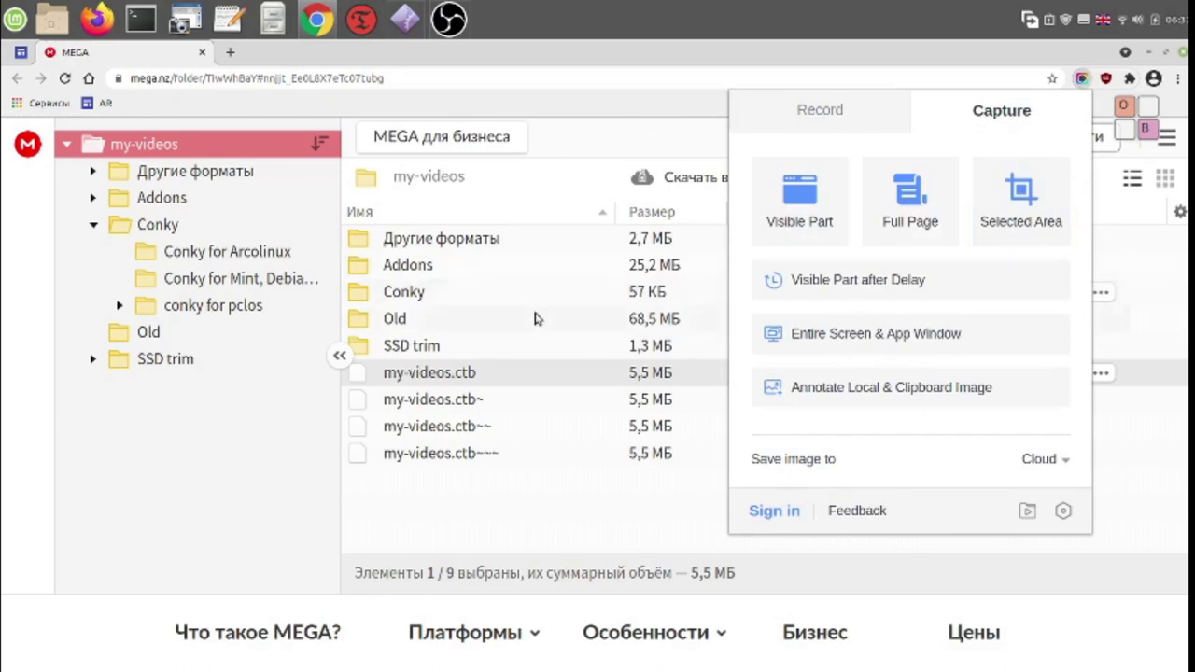
click(242, 433)
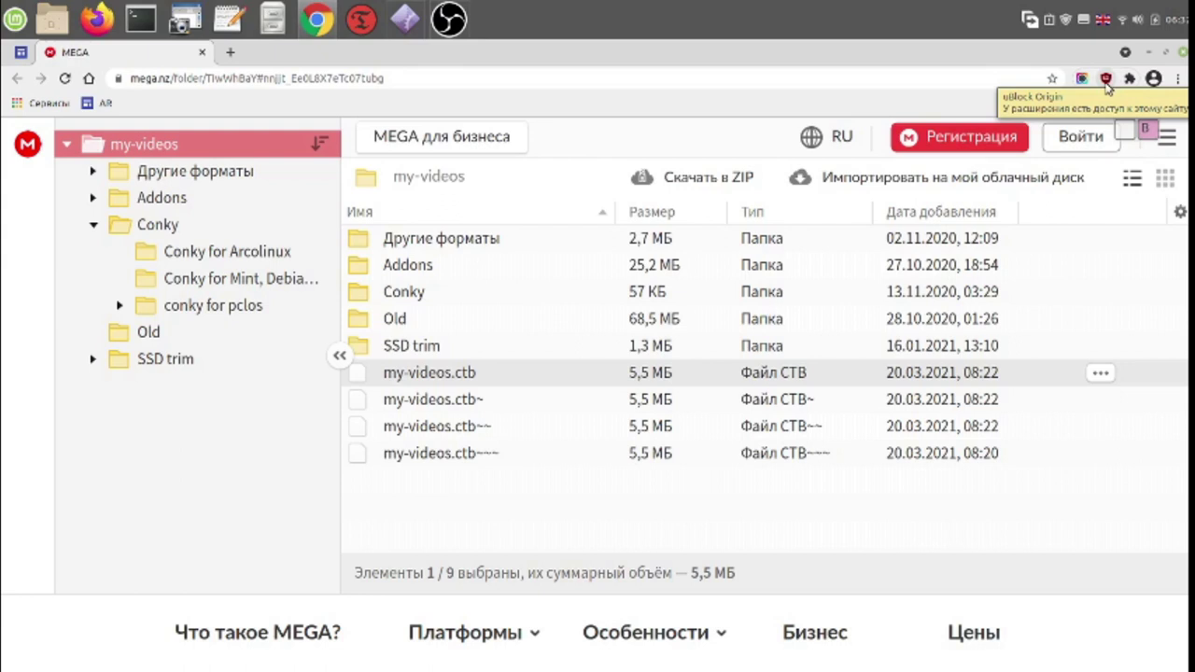
Step: Open the Chrome Web Store's extensions section from the browser's apps page, and close that tab
click(18, 102)
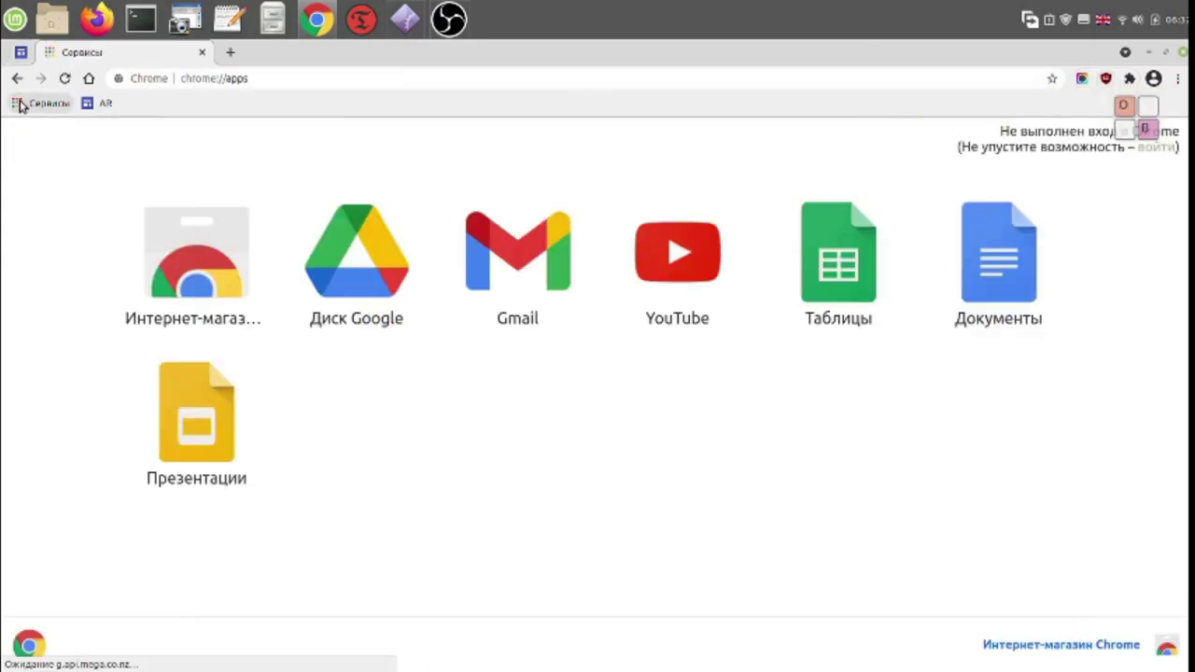
click(192, 254)
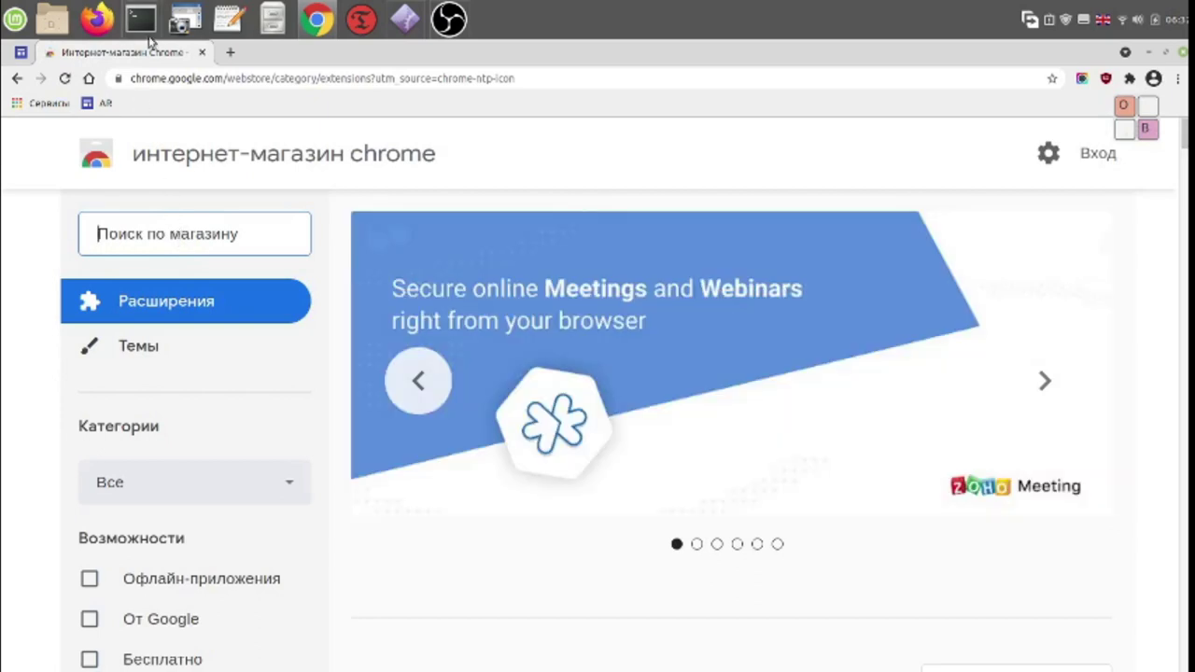
click(201, 52)
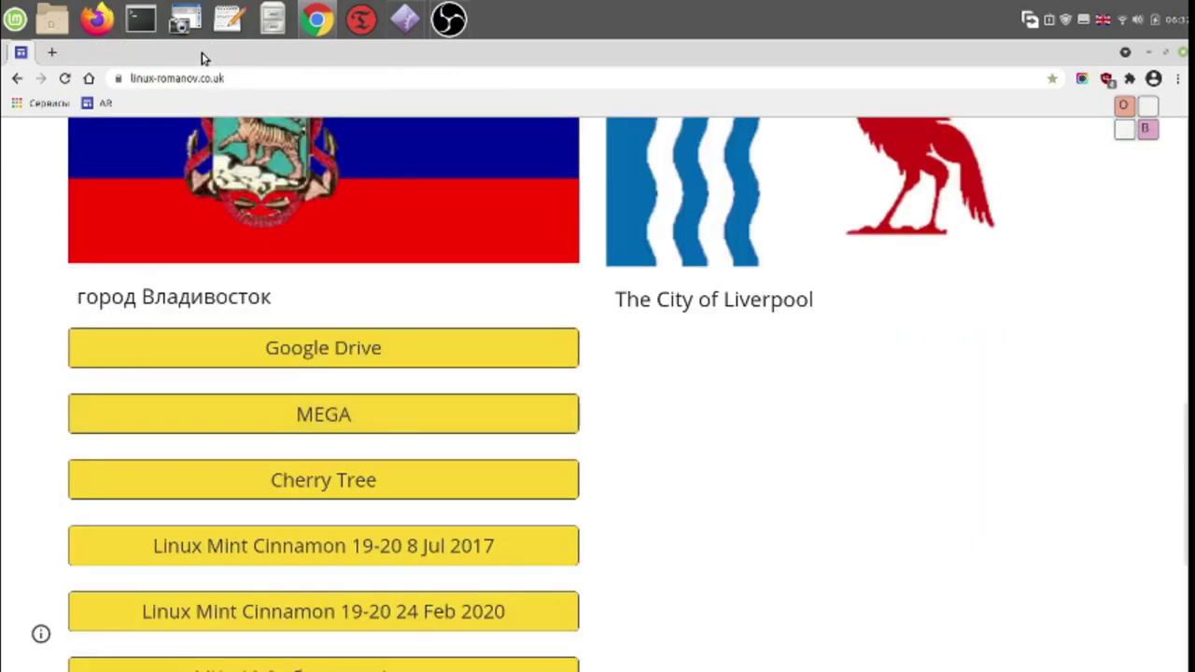
Step: Look over the Linux for Beginners home page, from its Russian and English language links to the Google Drive, MEGA and Cherry Tree links
scroll(680, 431, up, 1)
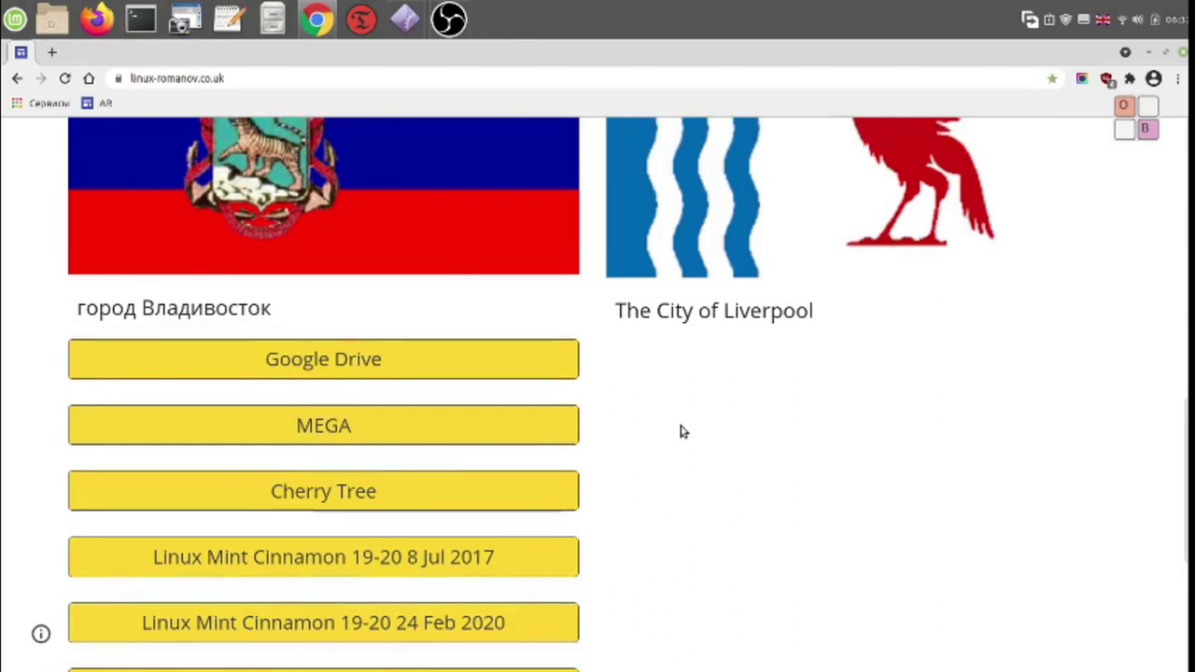
scroll(681, 432, up, 10)
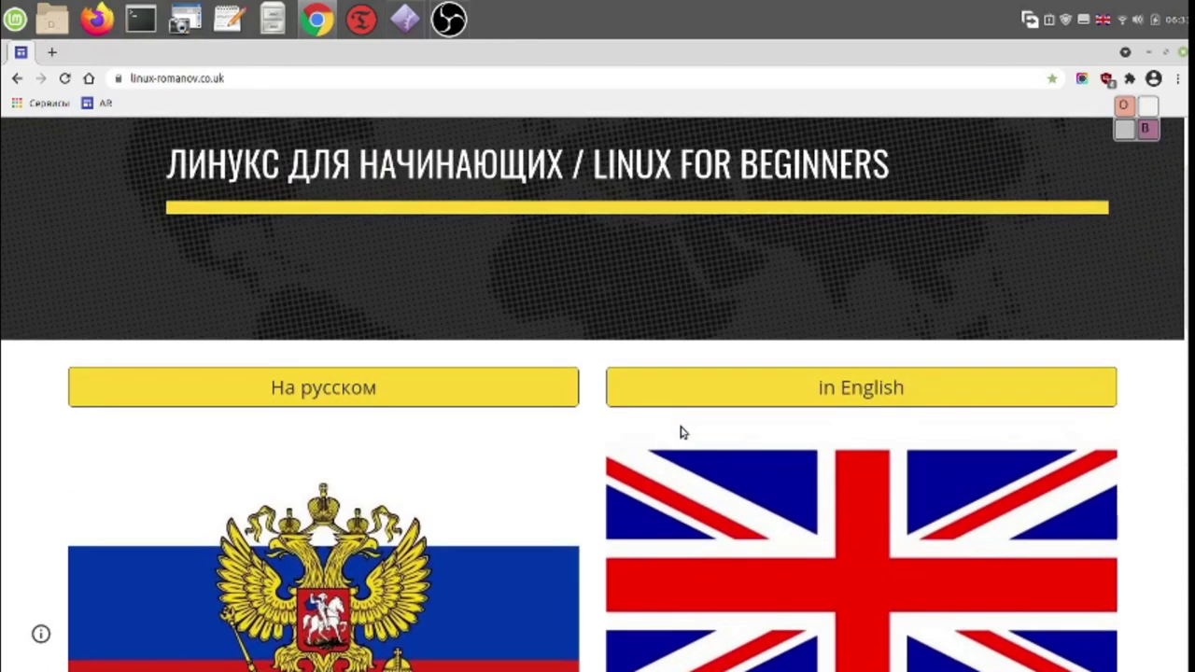
scroll(680, 432, down, 4)
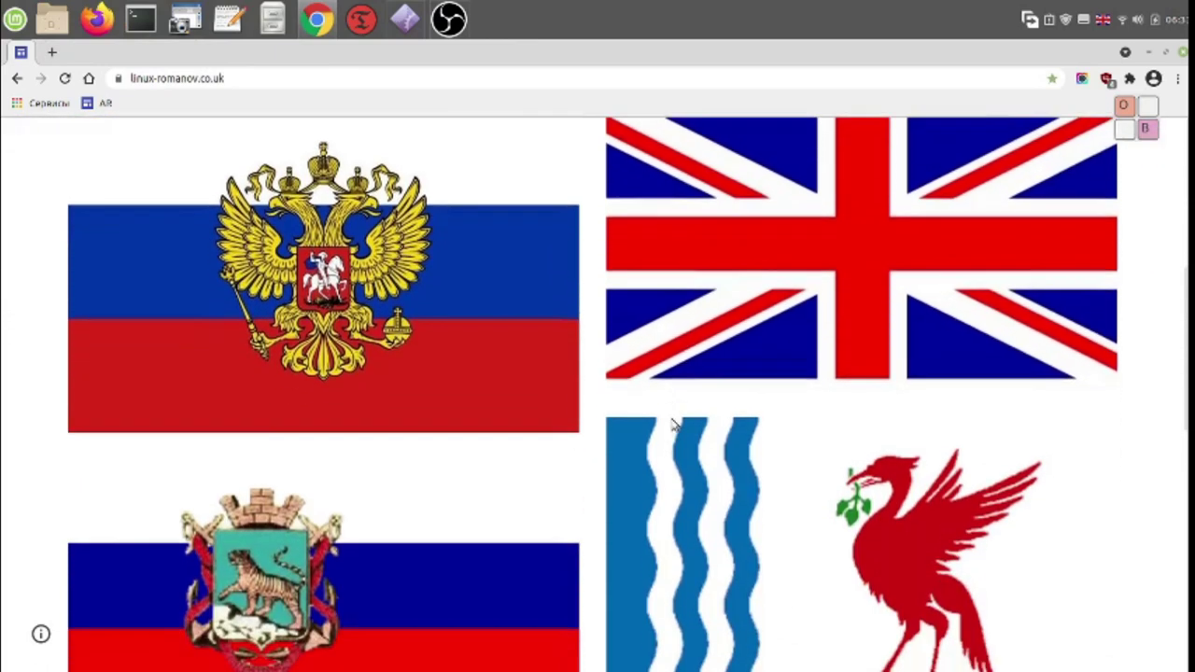
scroll(668, 420, up, 1)
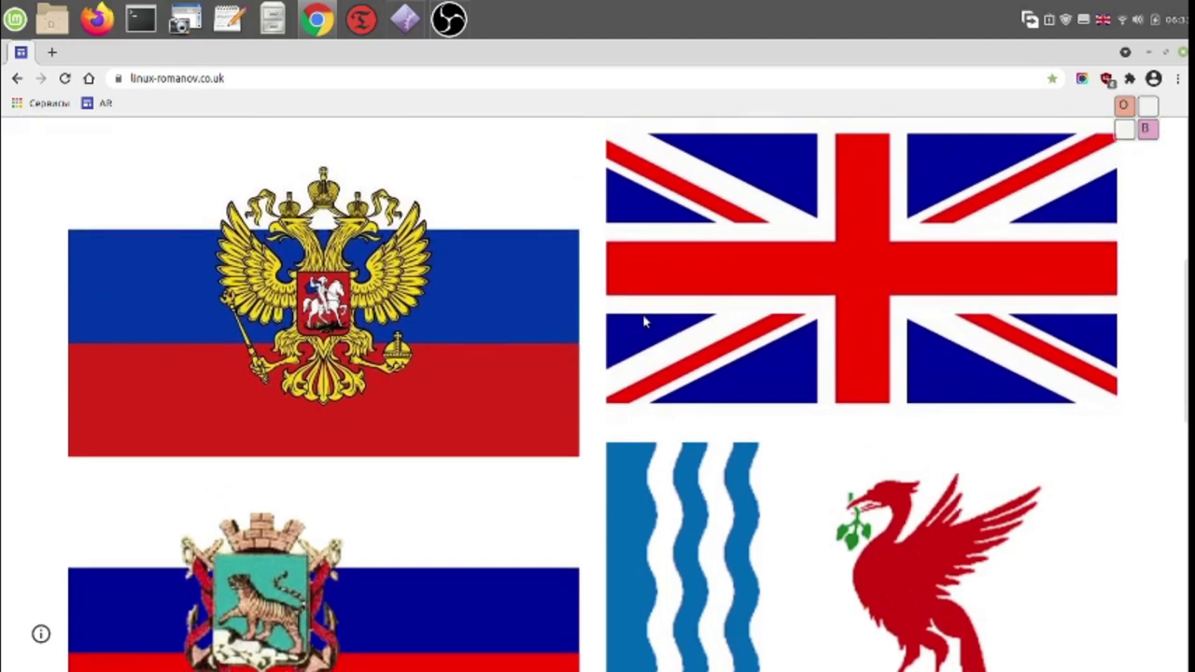
scroll(533, 463, down, 3)
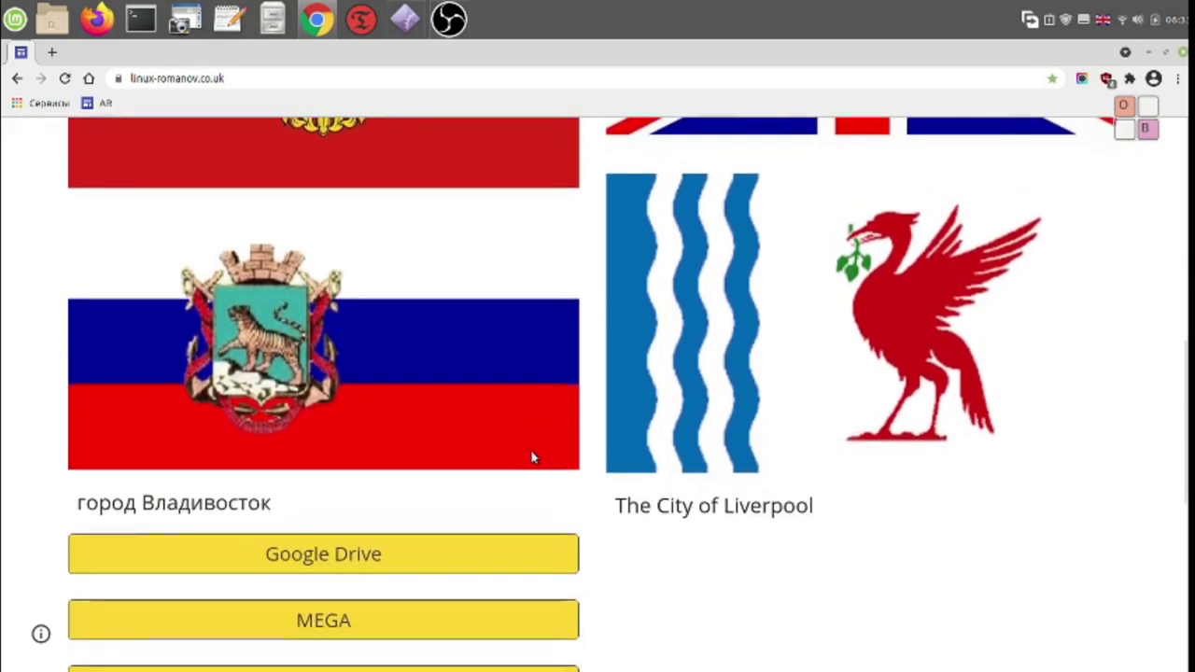
scroll(532, 458, up, 4)
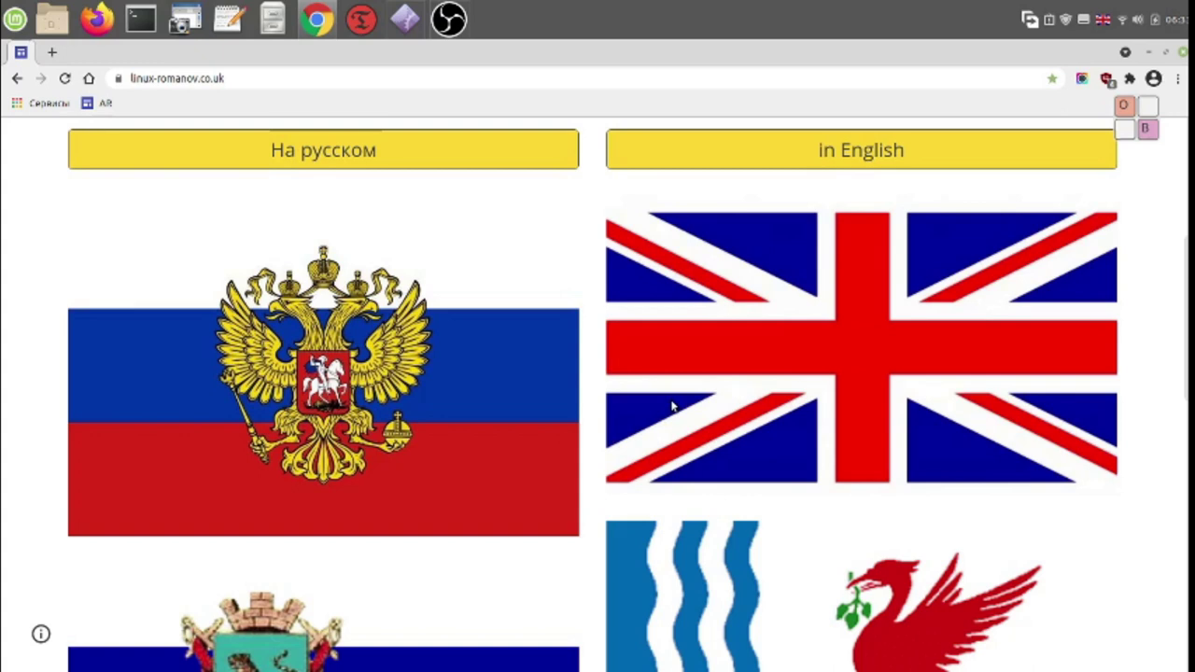
scroll(673, 406, down, 4)
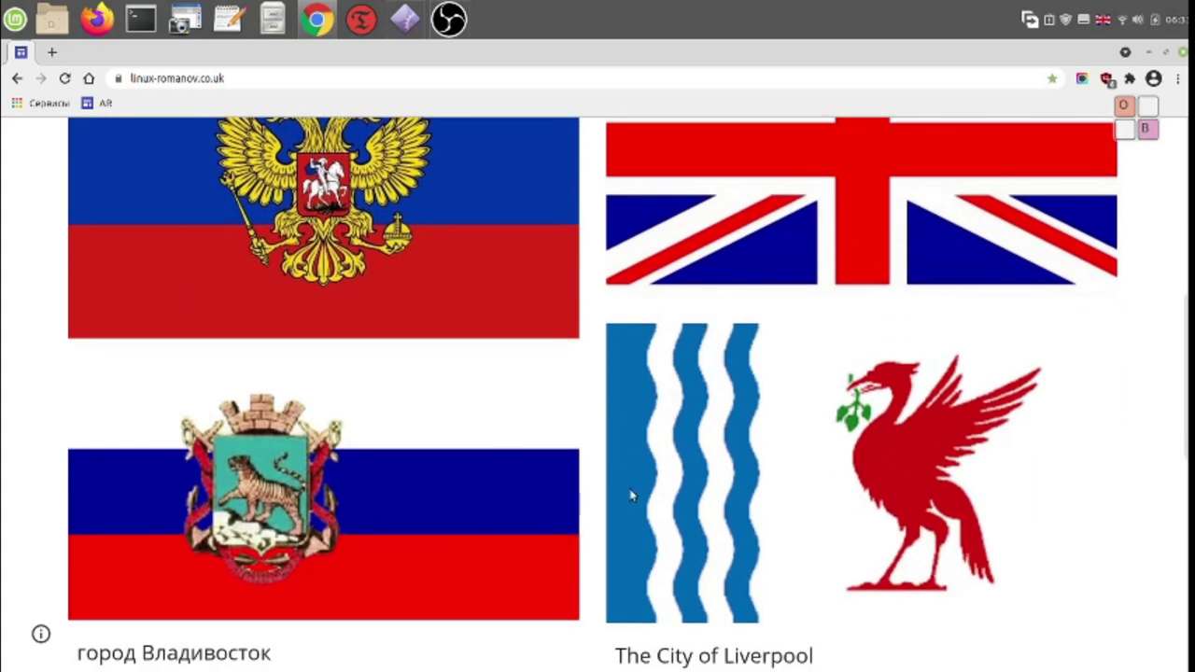
scroll(720, 458, down, 2)
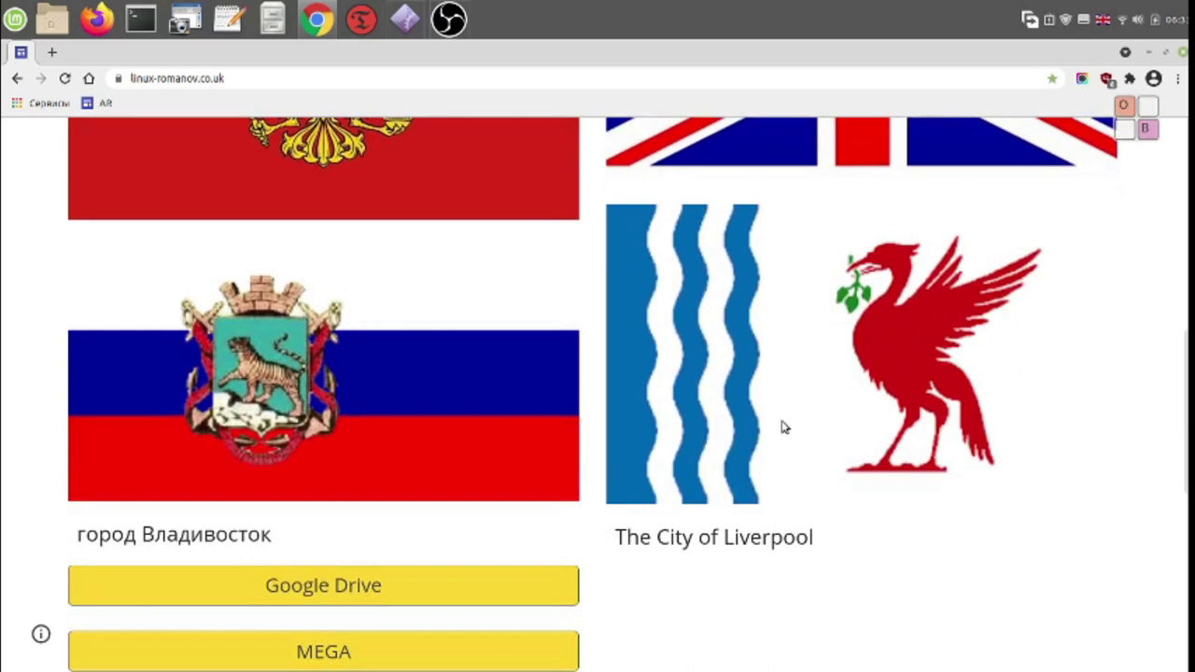
scroll(784, 426, up, 4)
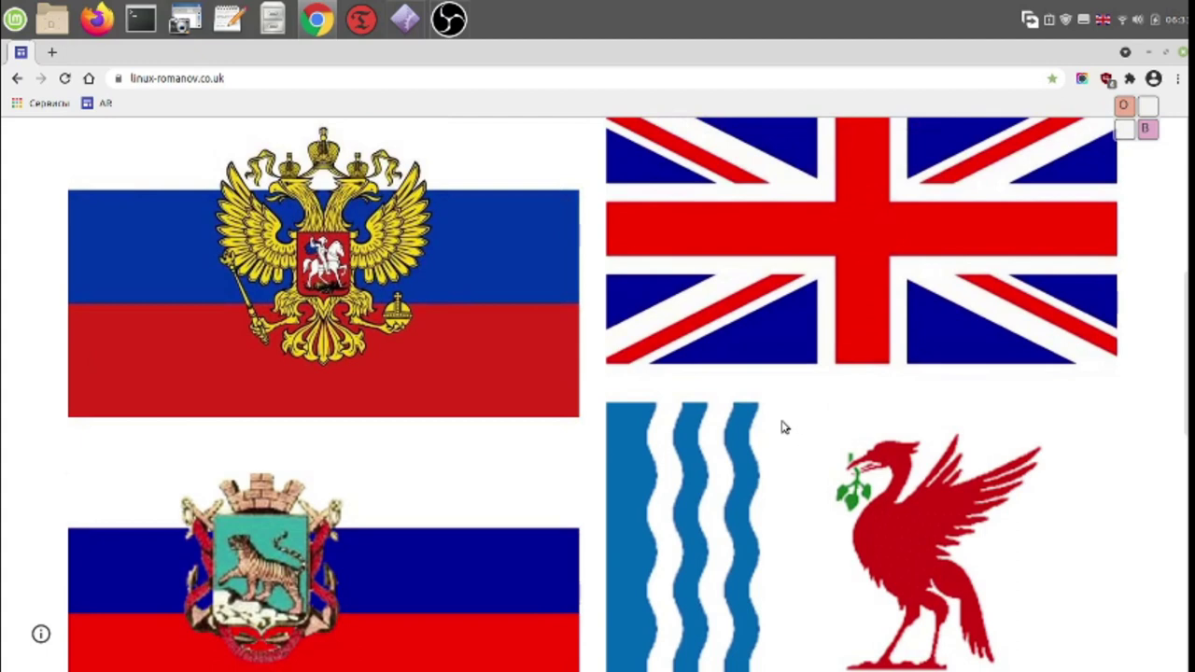
scroll(784, 427, up, 2)
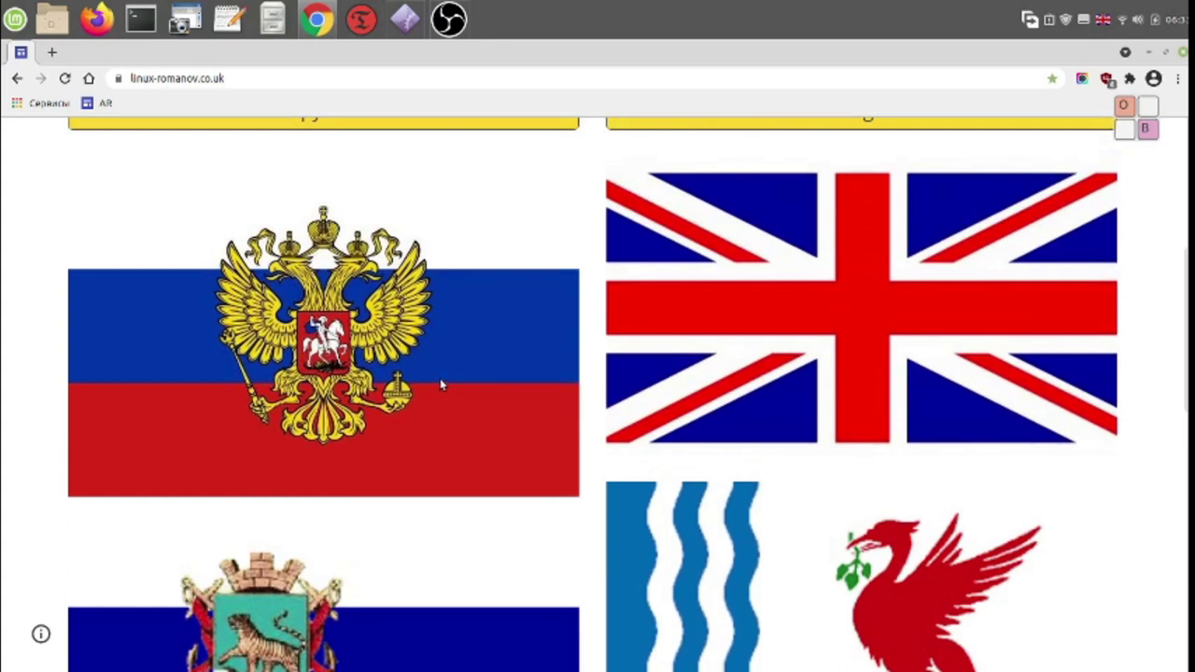
Step: Open the Linux Mint Cinnamon 19-20 8 Jul 2017 video from the website's home page, pause it and decline YouTube's sign-in request
scroll(440, 378, down, 10)
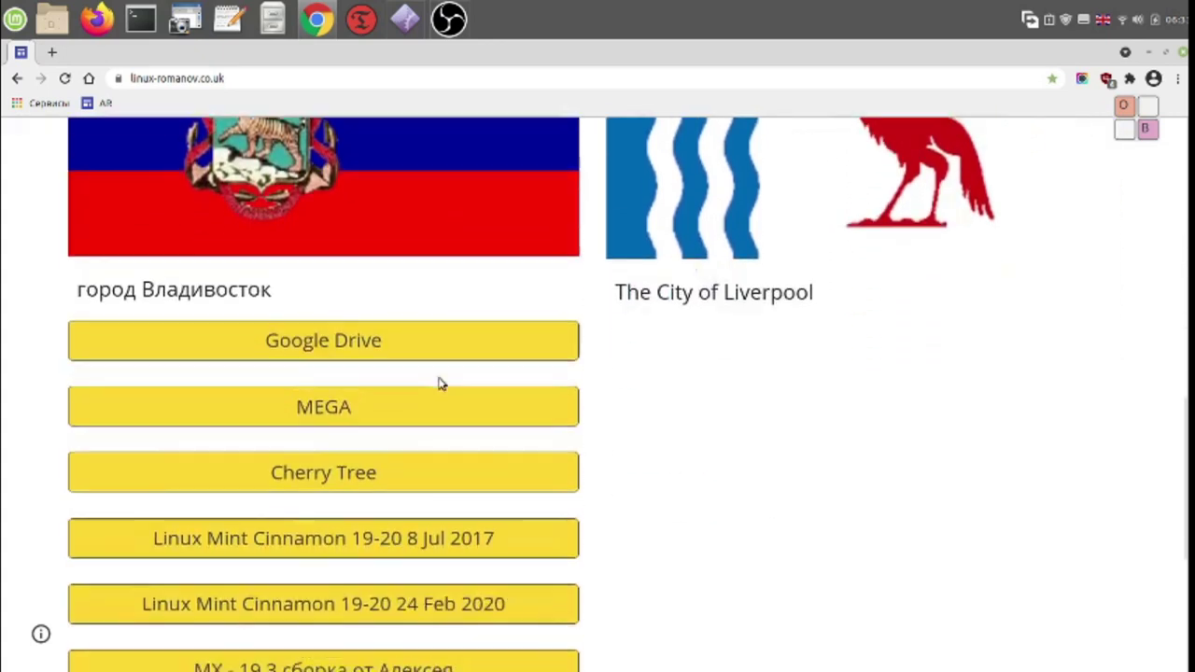
scroll(439, 382, down, 5)
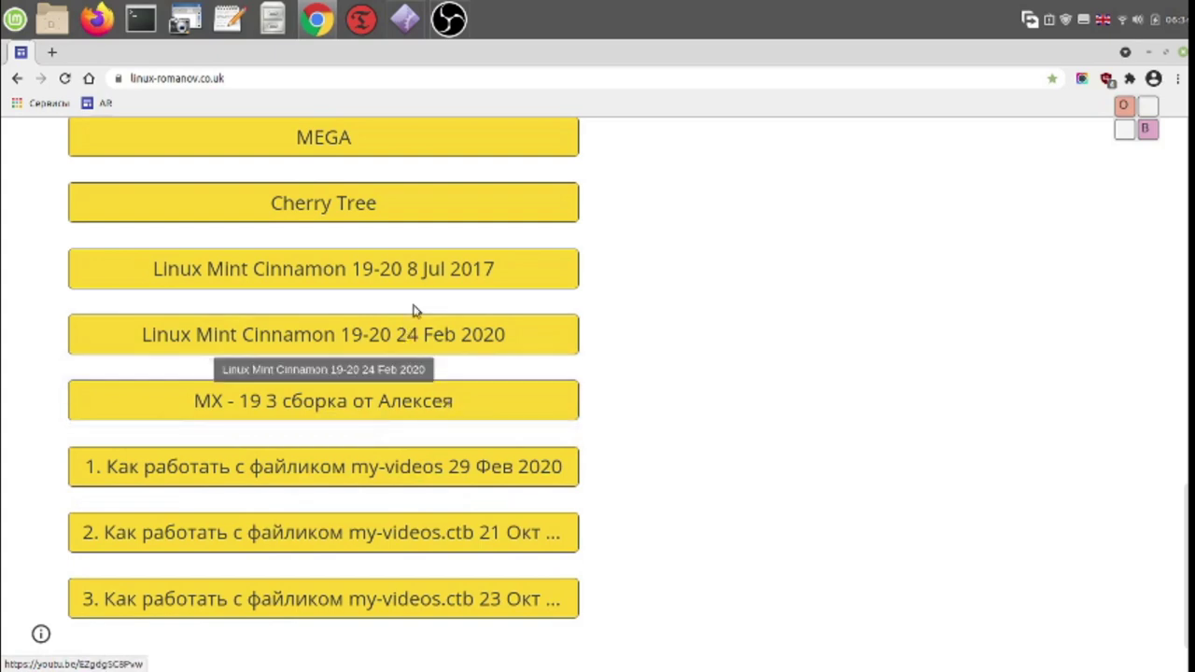
click(443, 270)
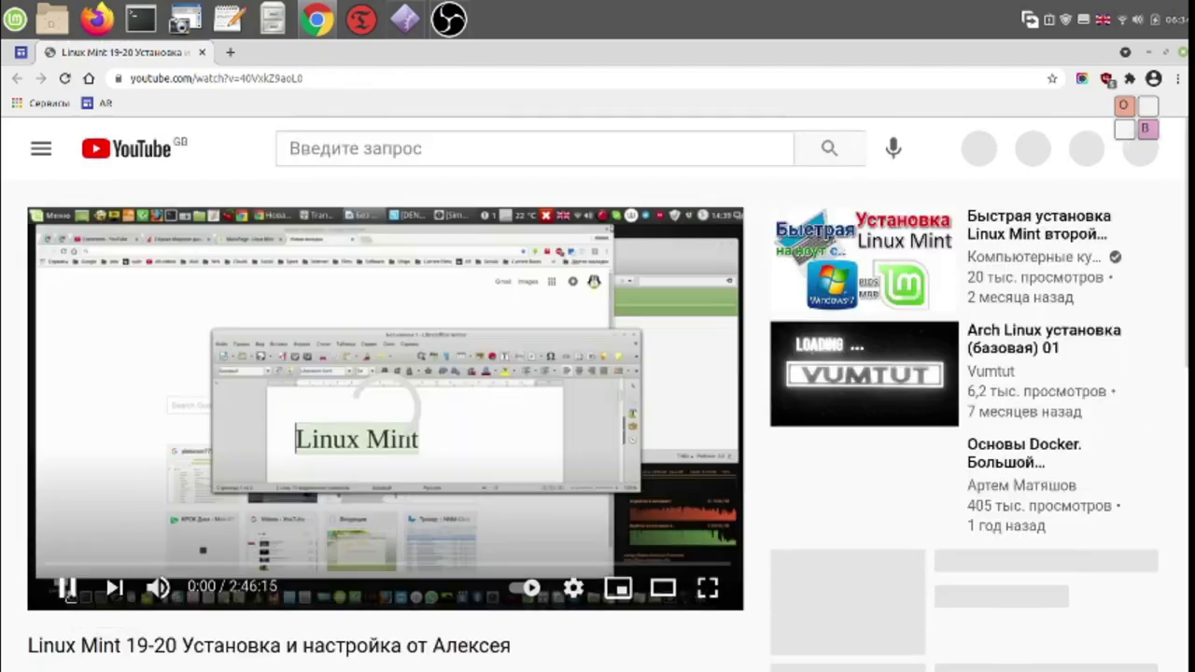
click(65, 588)
scroll(257, 633, down, 3)
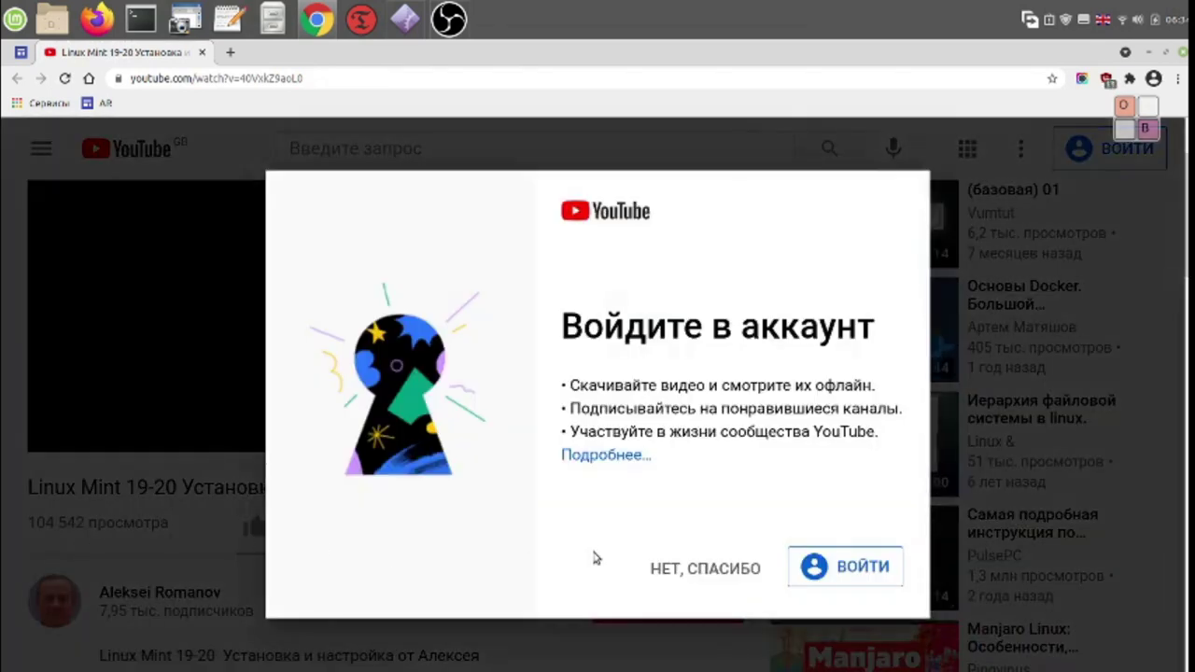
click(742, 564)
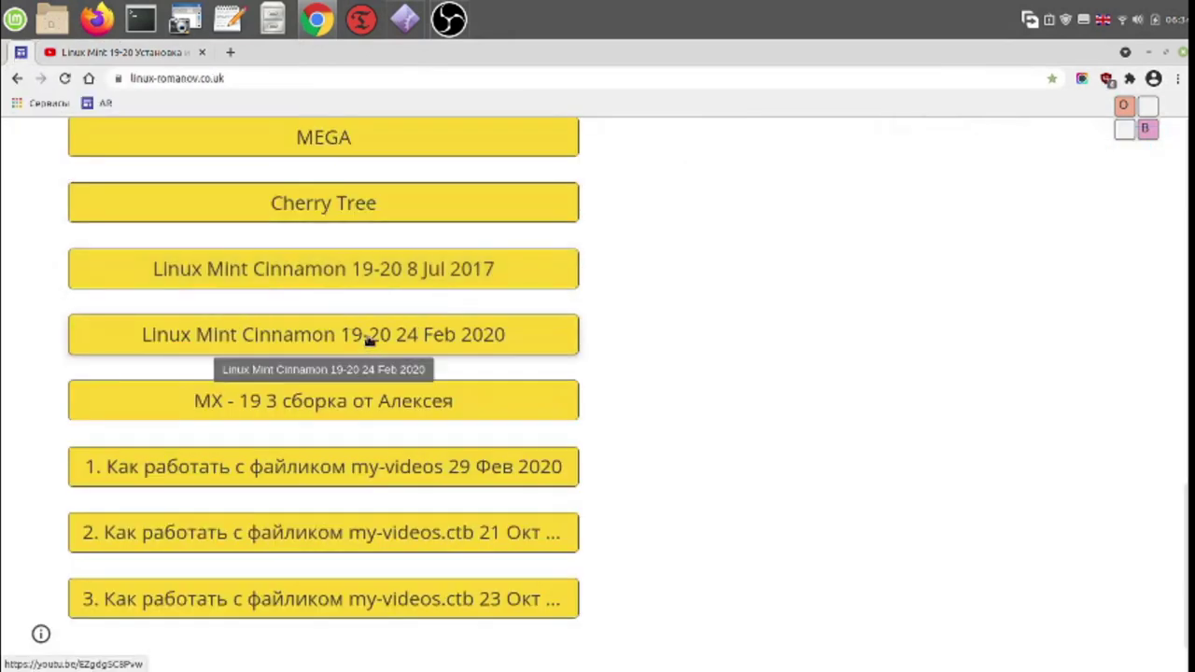
Step: Open the Linux Mint Cinnamon 19-20 24 Feb 2020 video from the home page, pause it and view its title and description
click(369, 340)
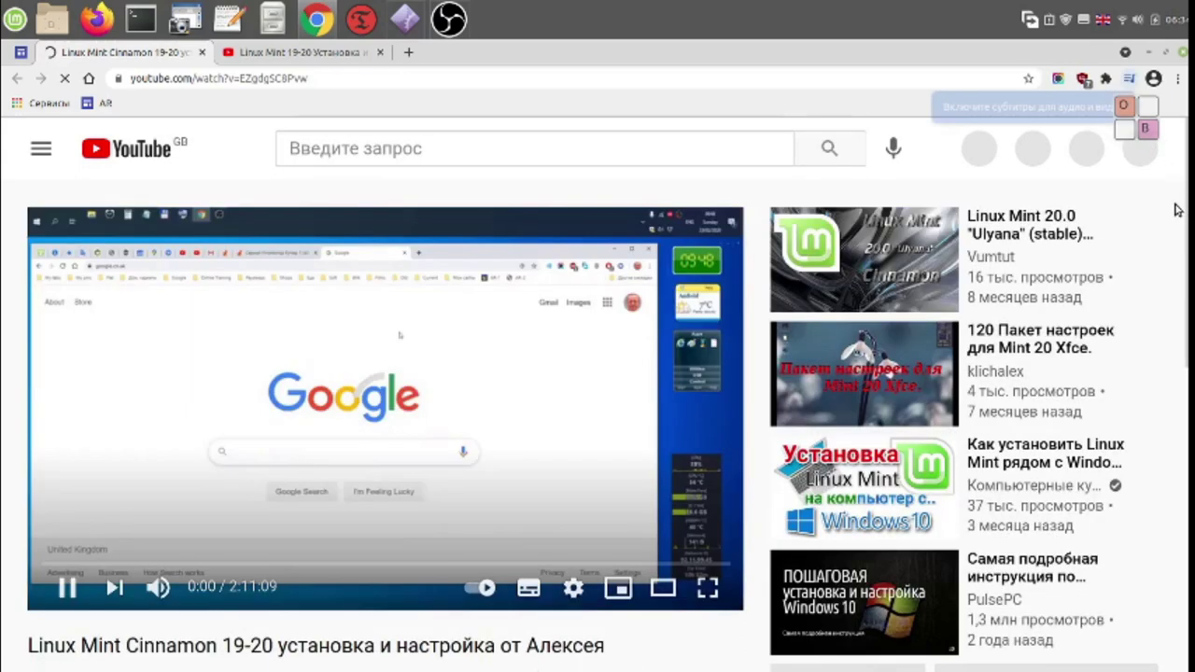
scroll(1178, 290, down, 3)
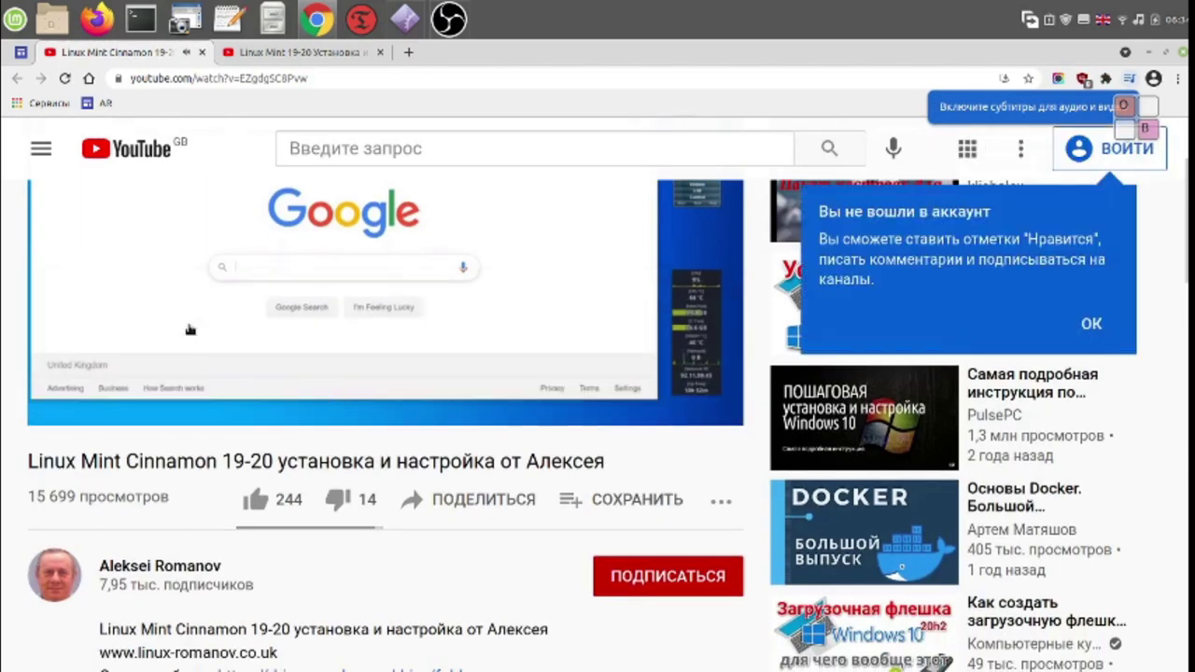
click(83, 406)
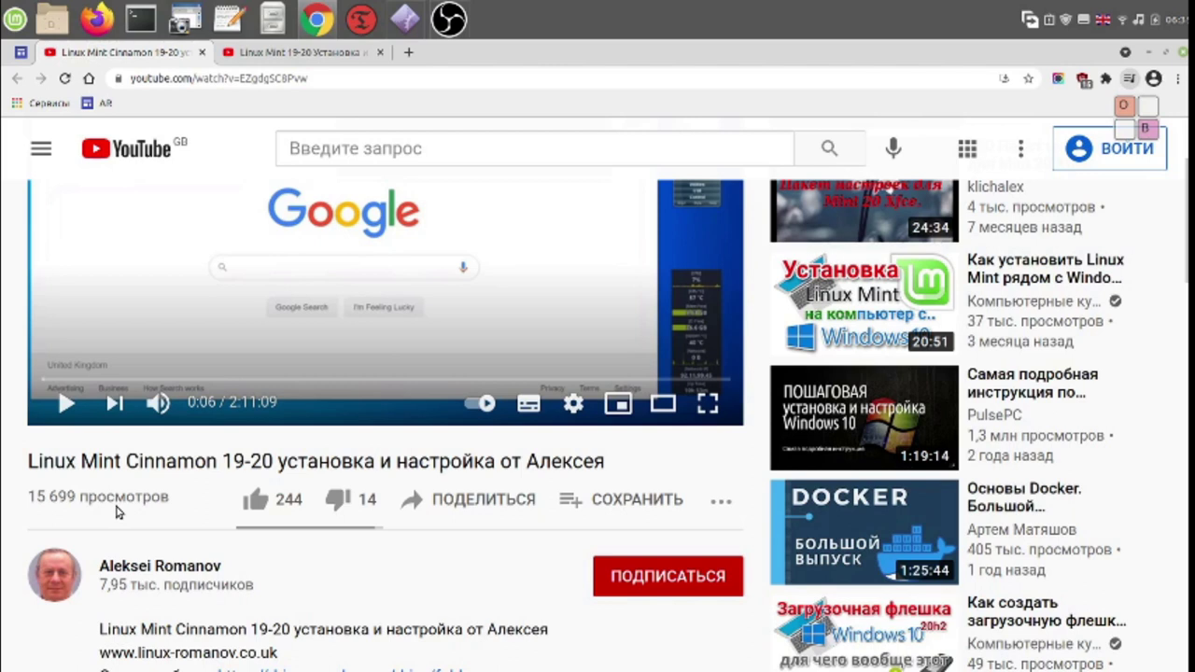
scroll(116, 512, up, 1)
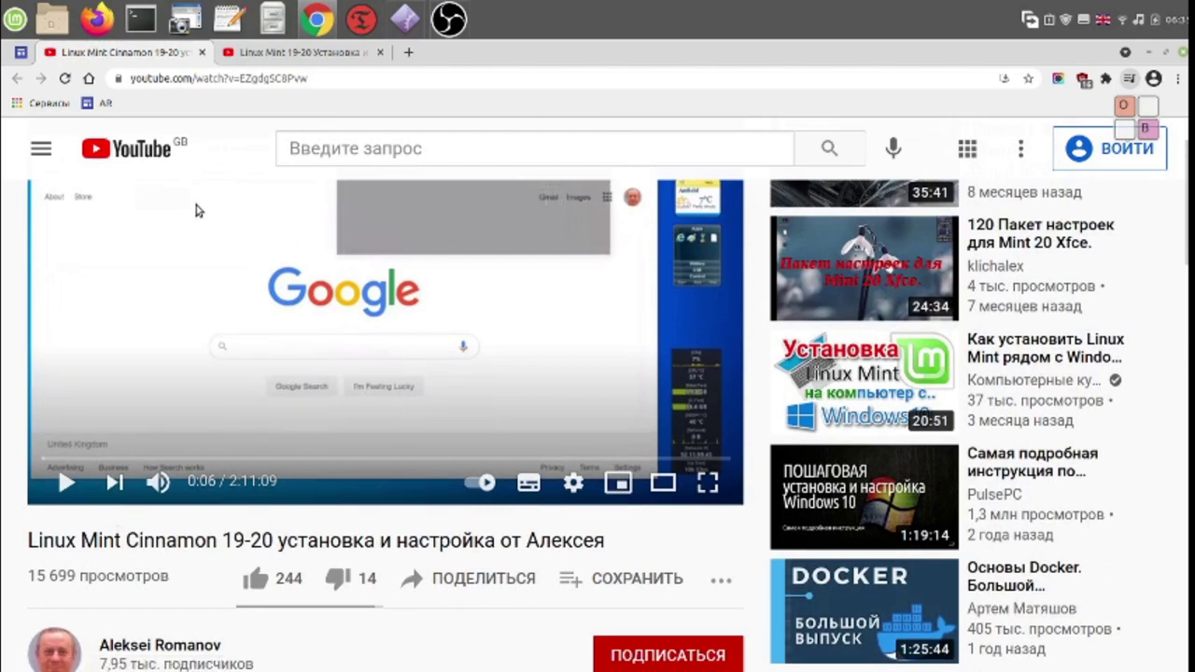
Step: Return to the website's home page, look back up to the Russian and English language links, and close Chrome
click(21, 52)
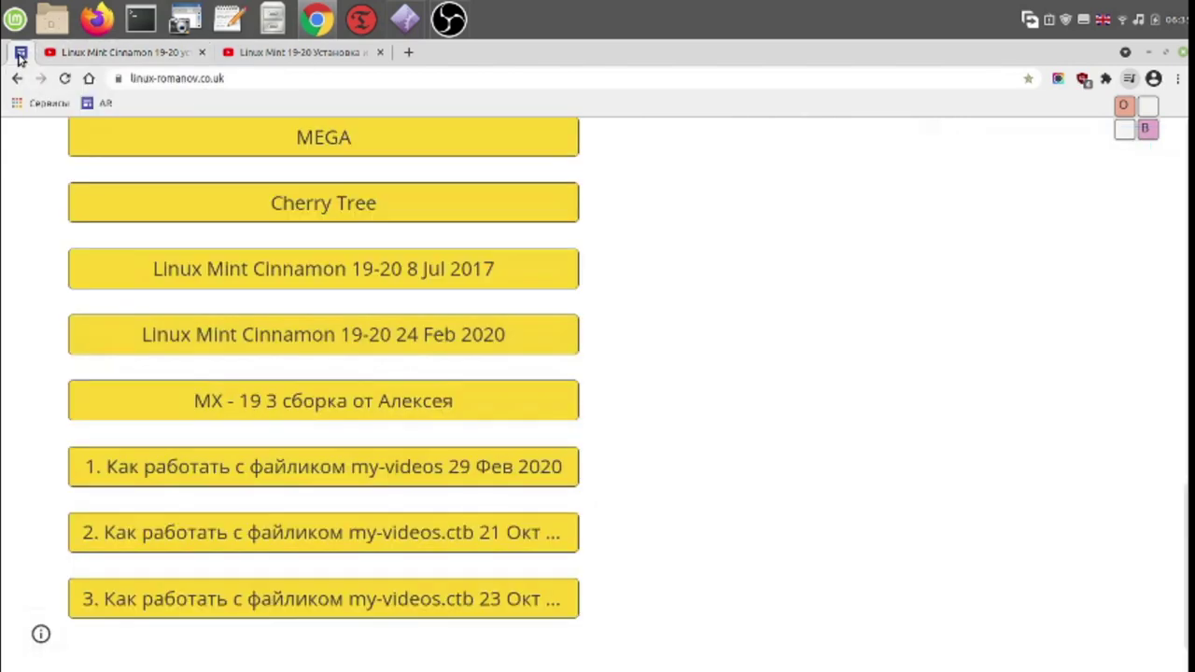
scroll(795, 494, up, 5)
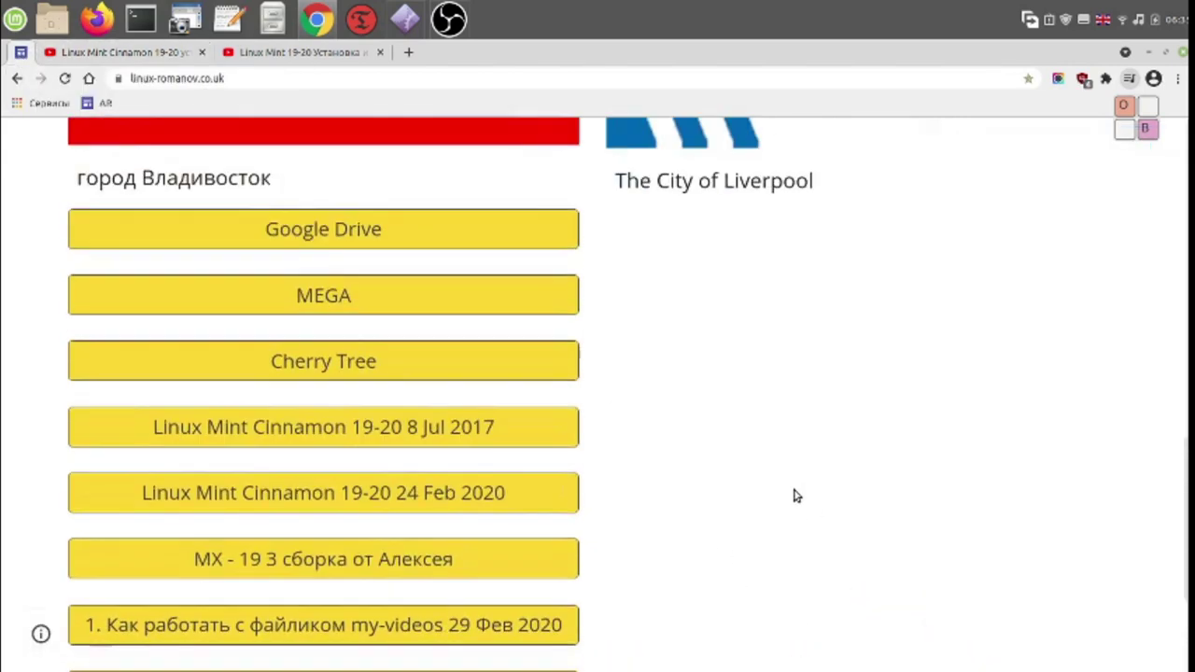
scroll(794, 494, up, 5)
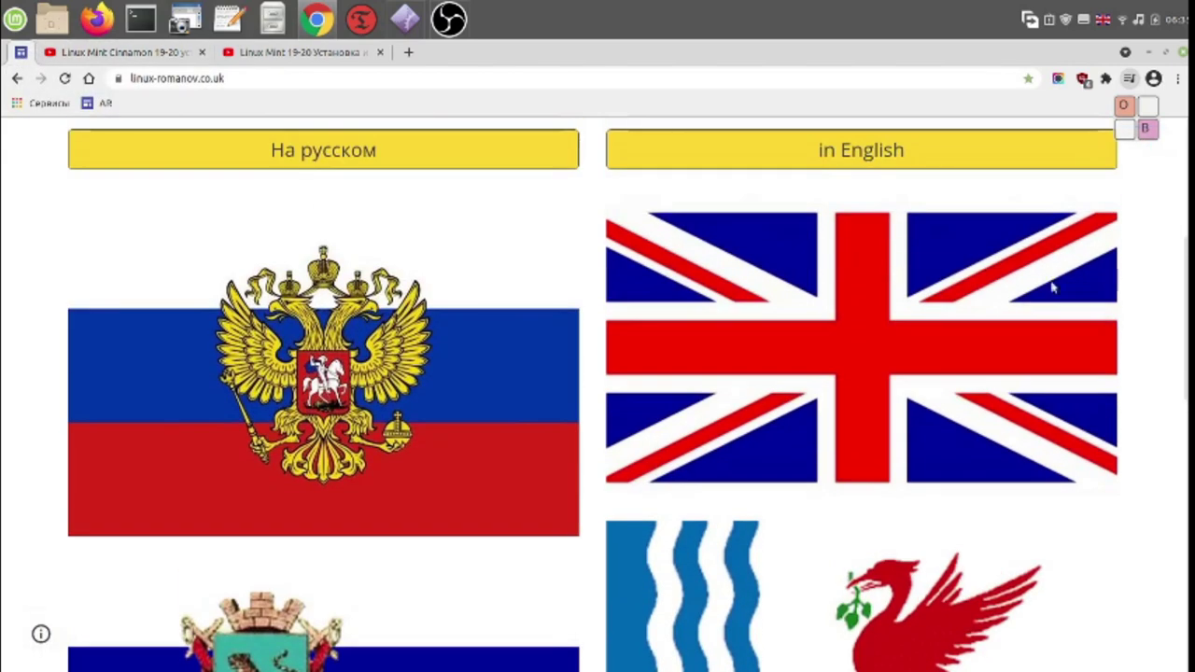
click(1182, 54)
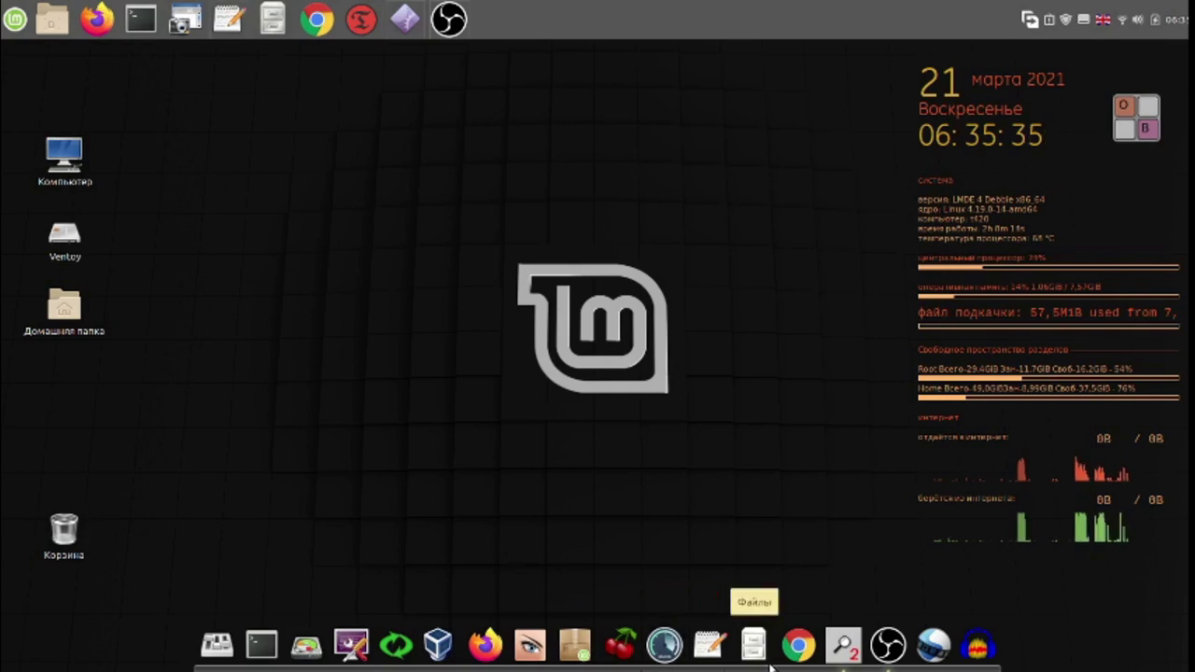
Step: Reopen Chrome on the website's home page and follow its MEGA link to the my-videos folder
click(806, 644)
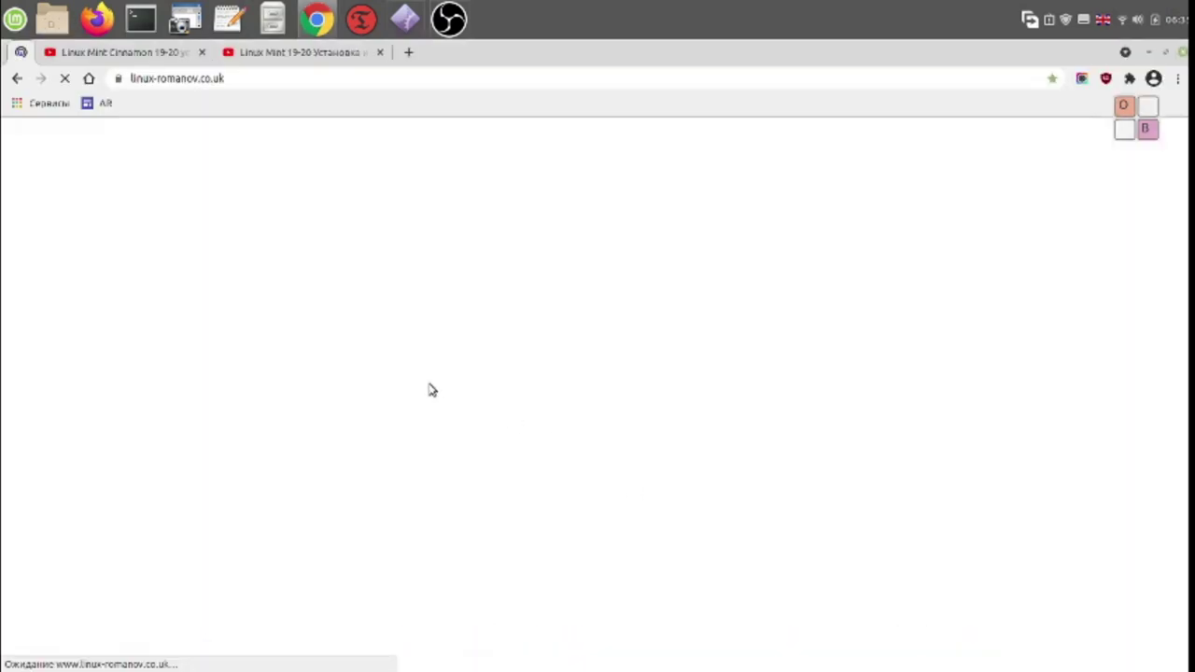
scroll(364, 371, down, 2)
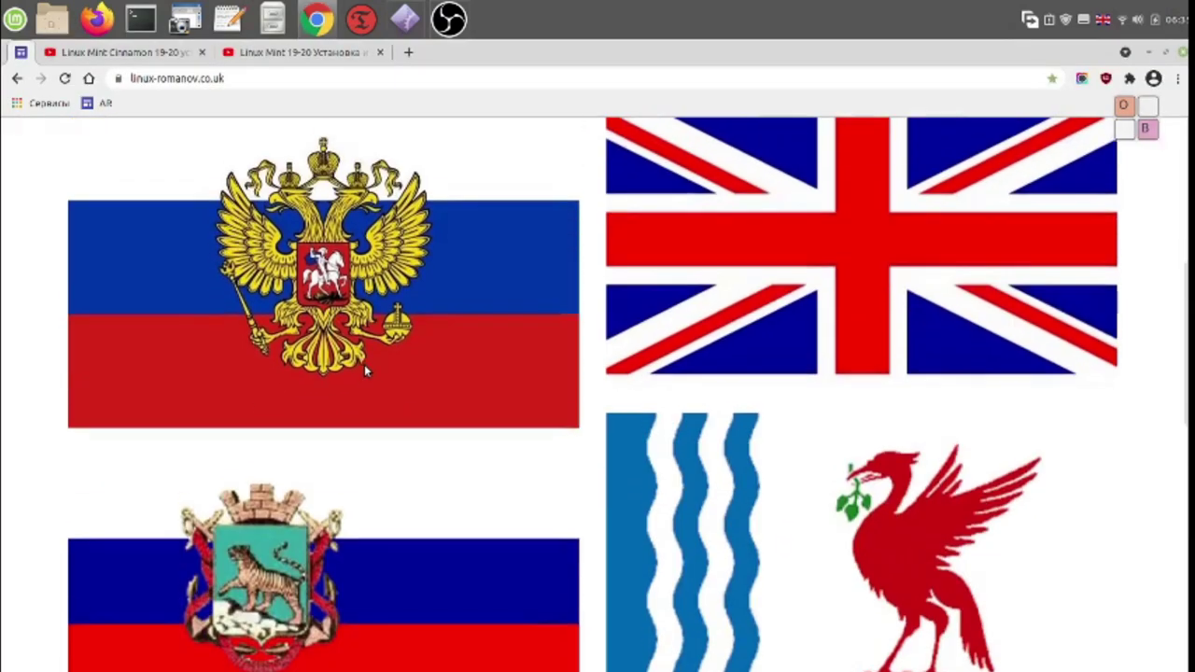
scroll(363, 369, down, 10)
click(354, 339)
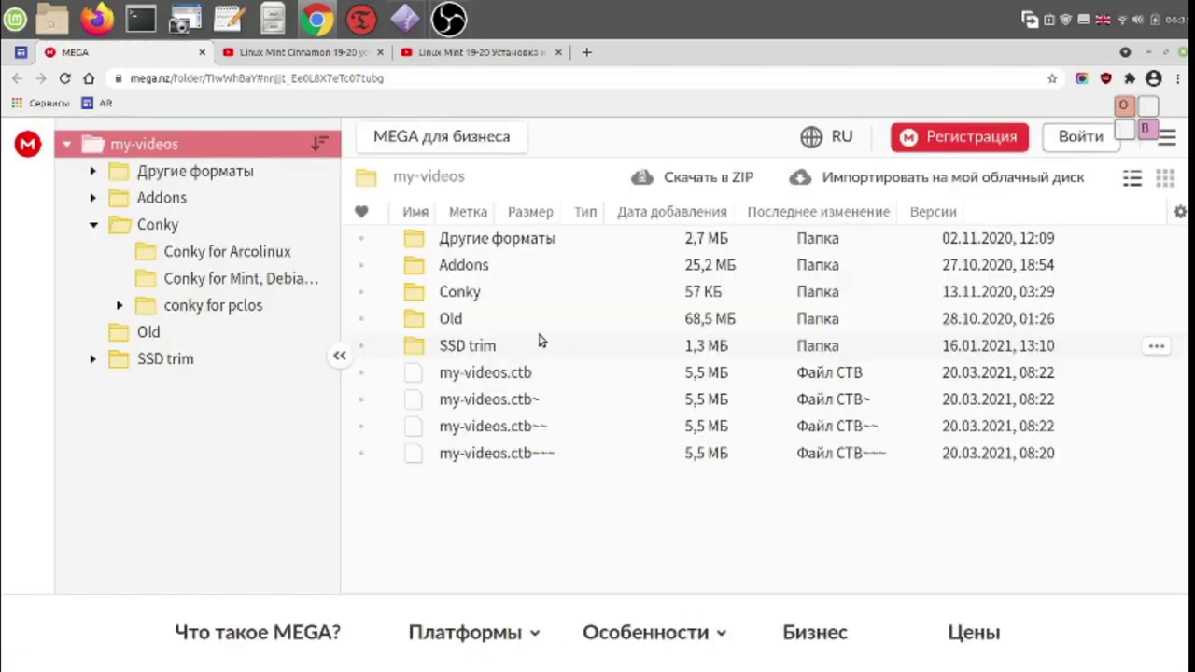
Step: Open the Conky folder in my-videos and its Conky for Mint, Debian, Ubuntu subfolder
click(396, 297)
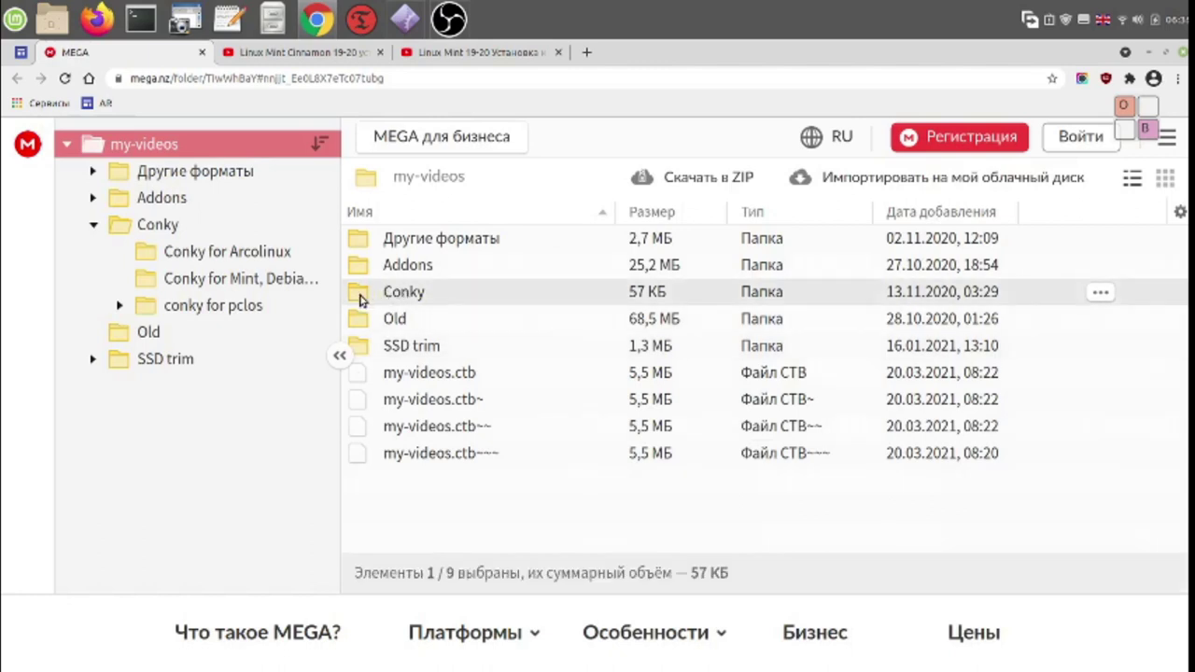
click(417, 378)
click(385, 295)
double_click(386, 295)
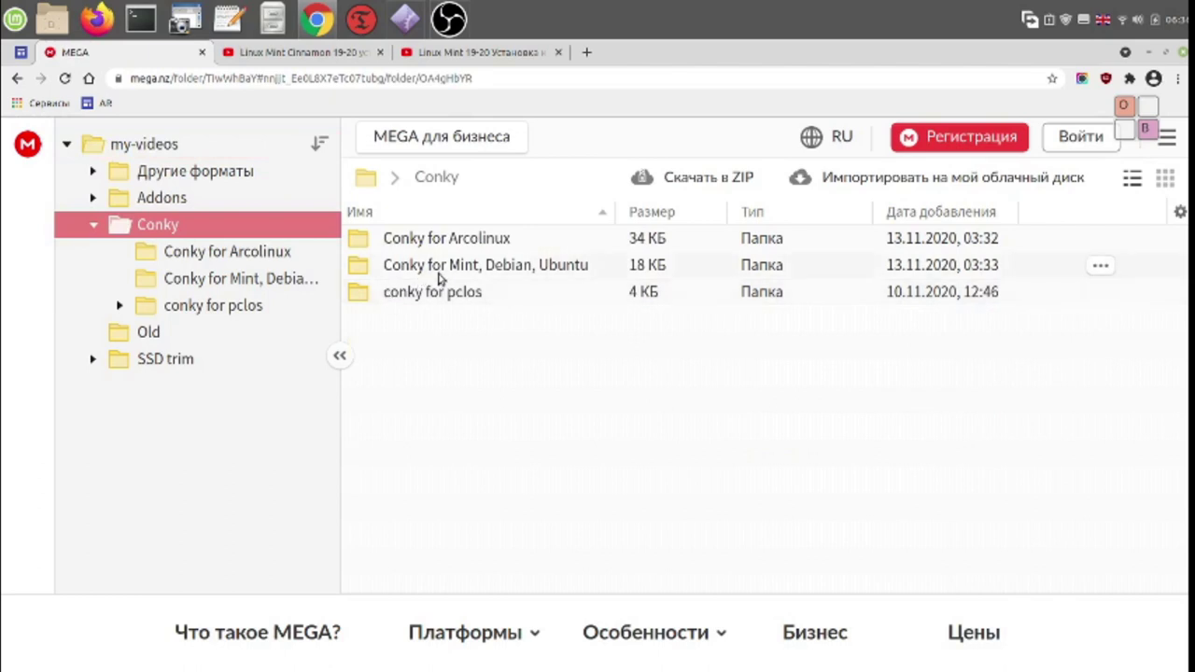
double_click(495, 266)
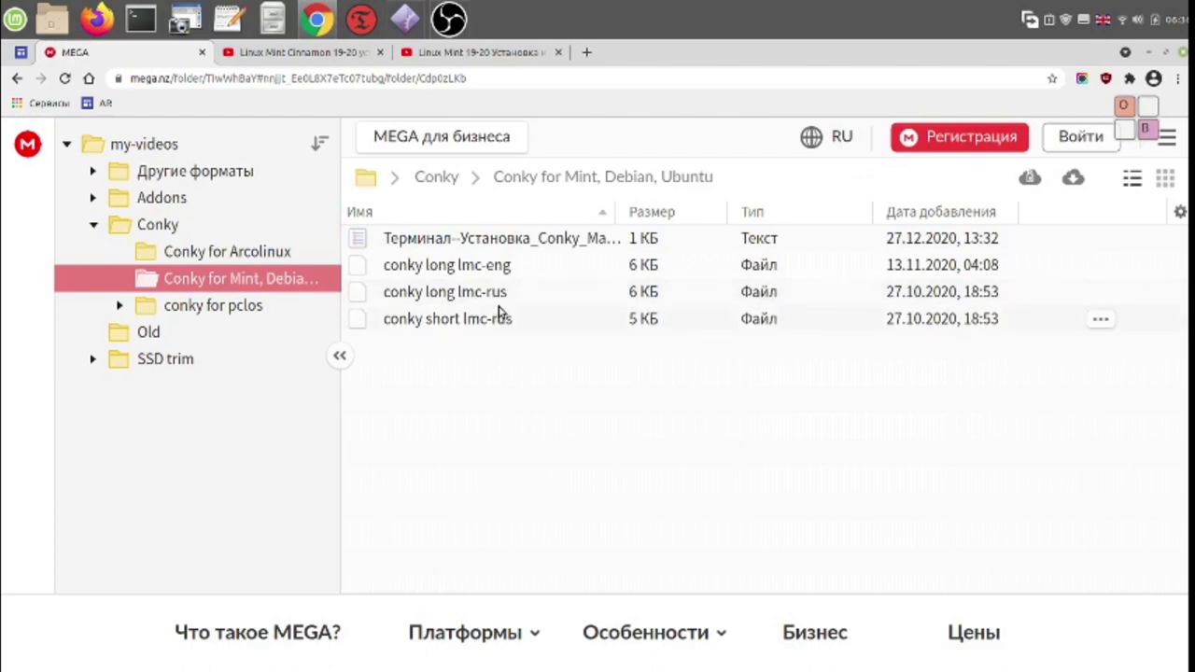
Step: Show the download options for the conky long lmc-rus file, select conky short lmc-rus, and close Chrome
click(499, 301)
right_click(501, 305)
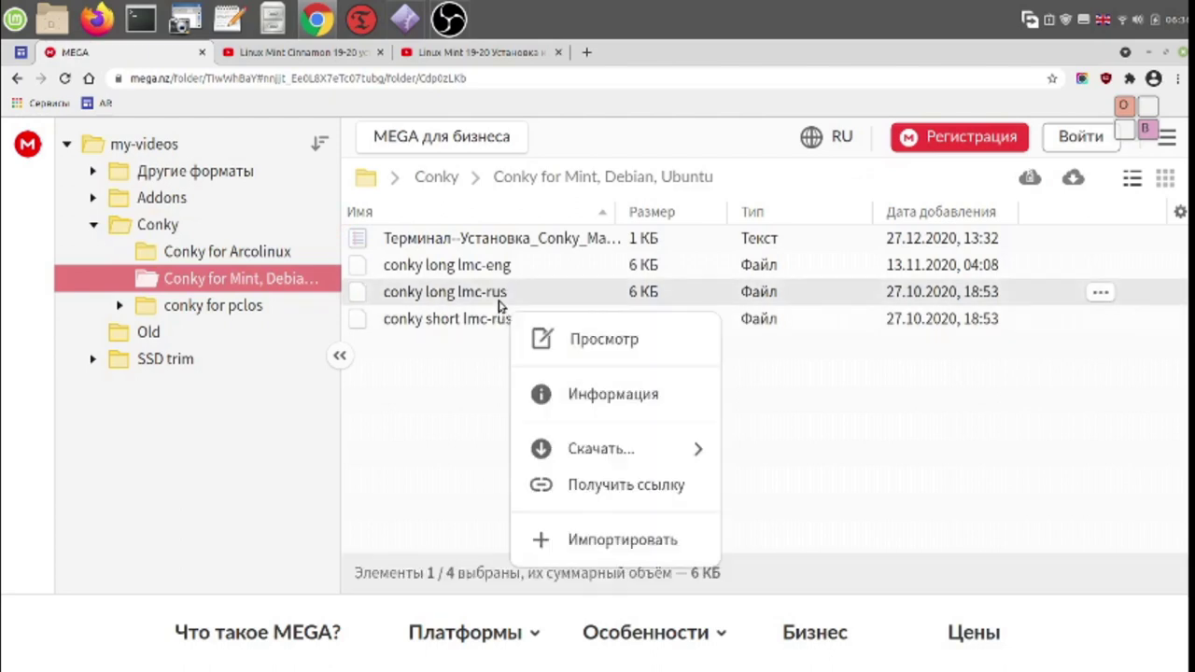
mouse_move(605, 454)
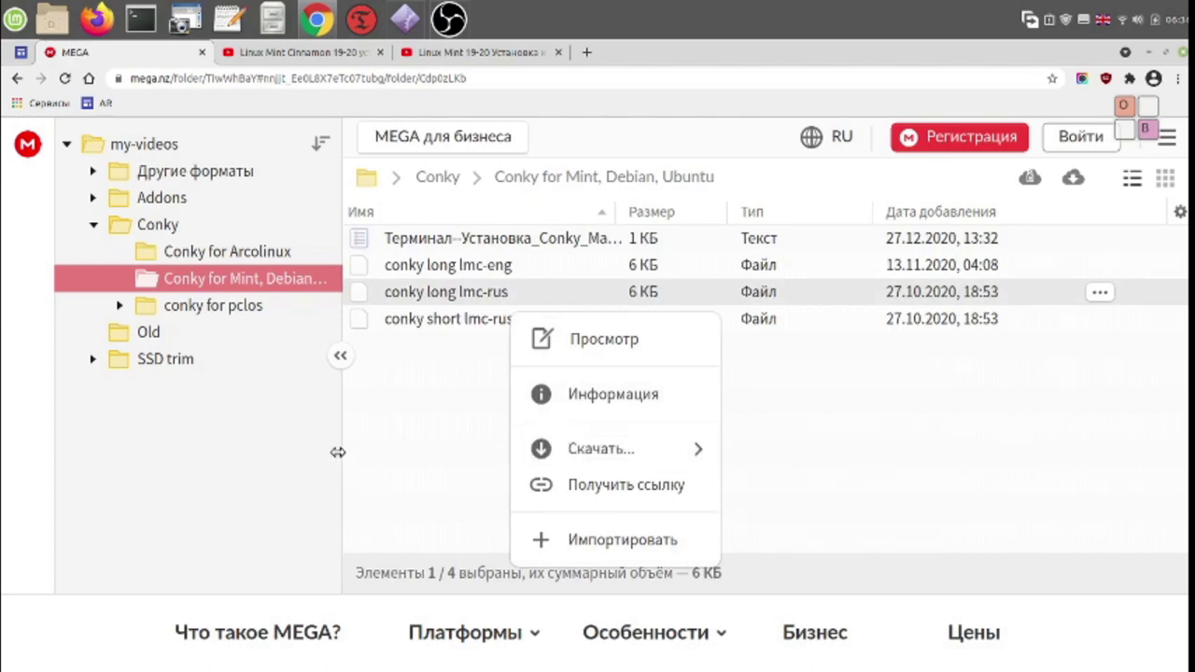
click(403, 419)
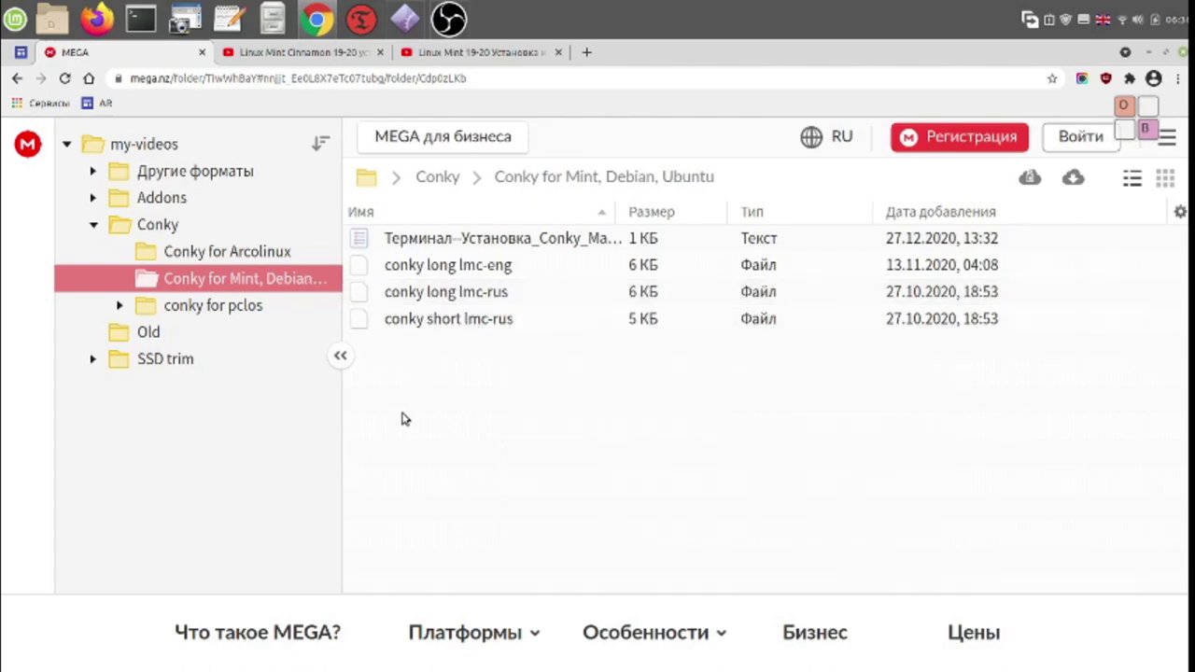
click(470, 323)
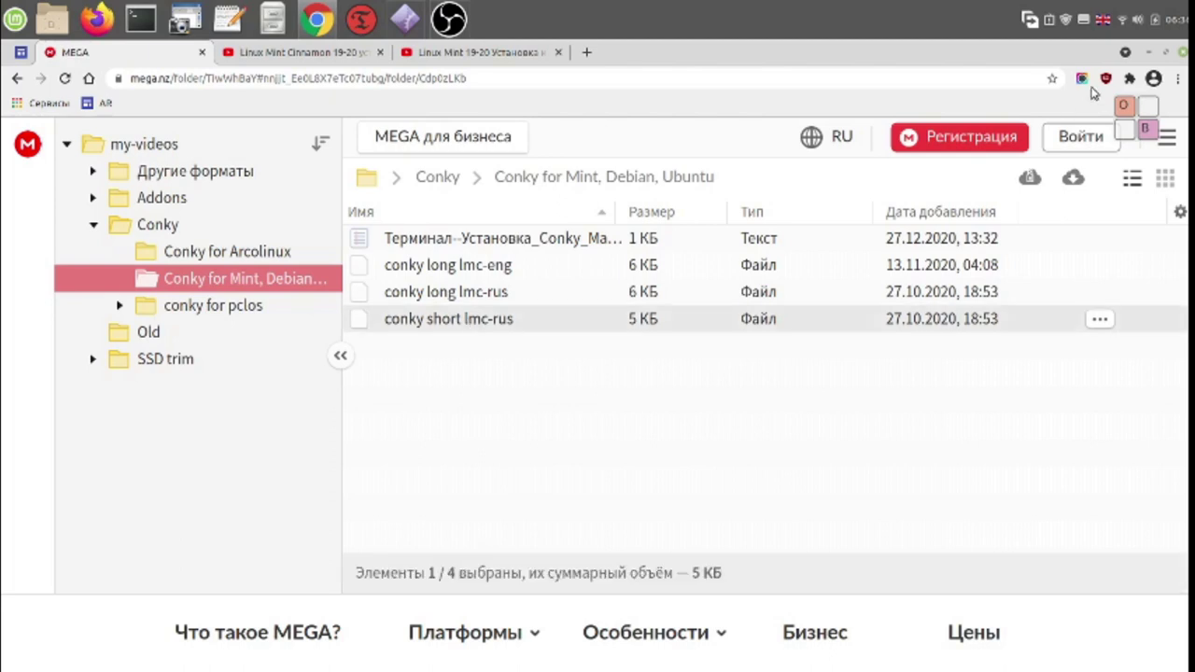
click(1182, 54)
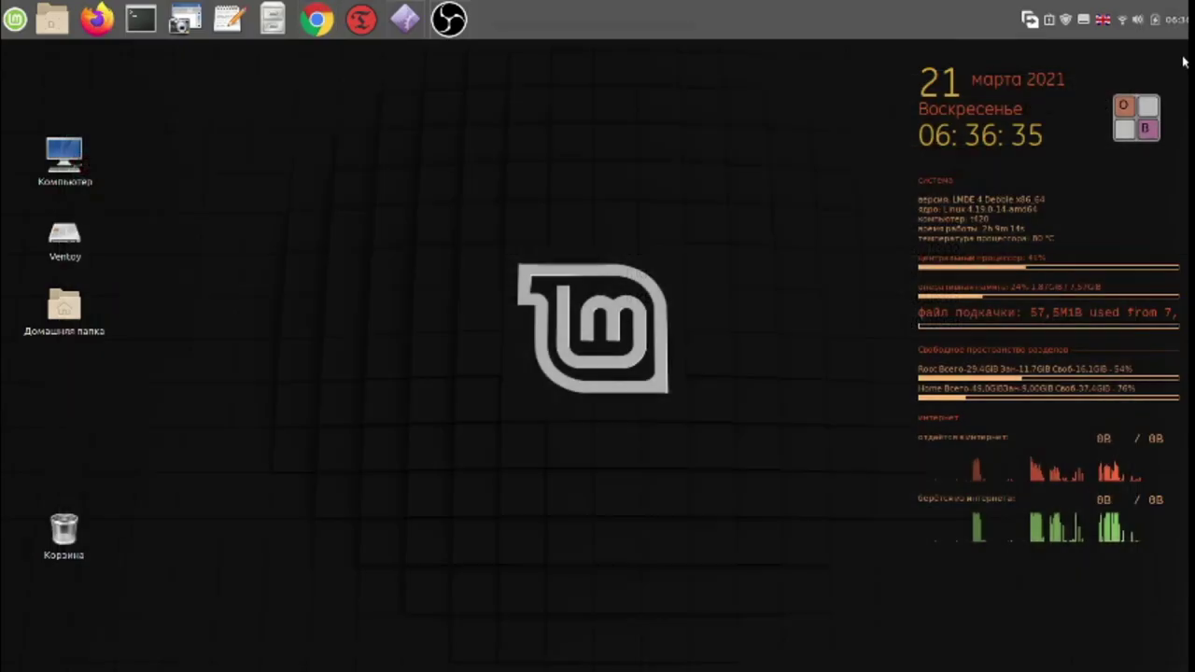
Step: Open the home folder in an enlarged file manager window, visiting the parent home directory and returning to the user folder
click(272, 21)
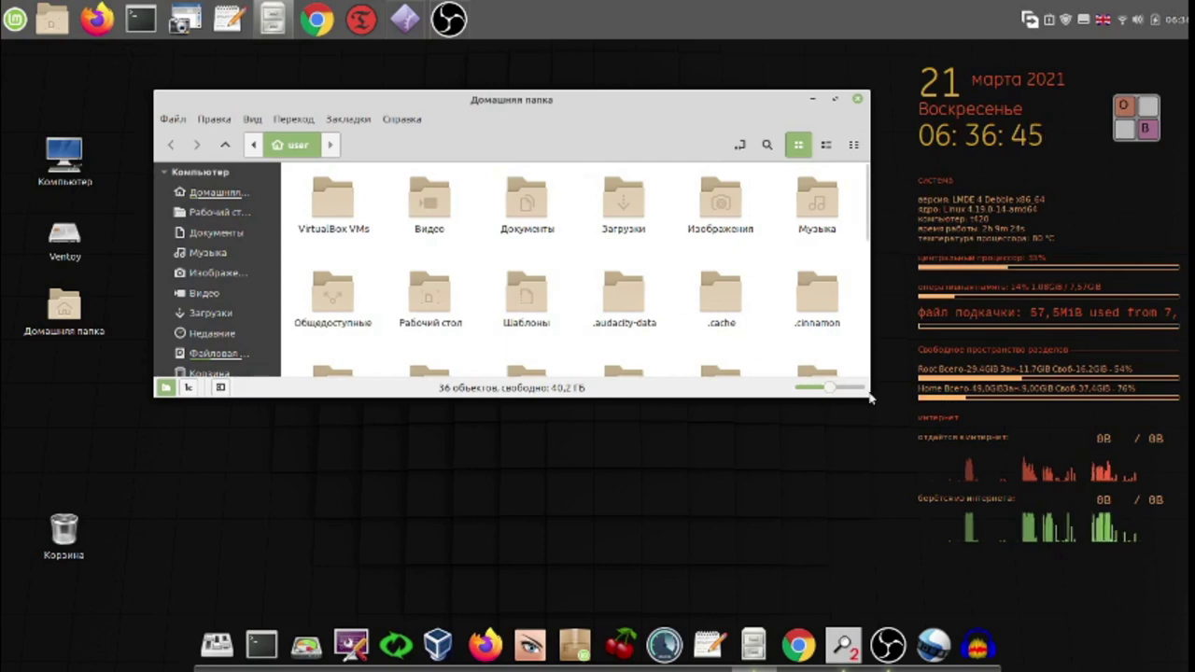
drag(868, 393, 904, 579)
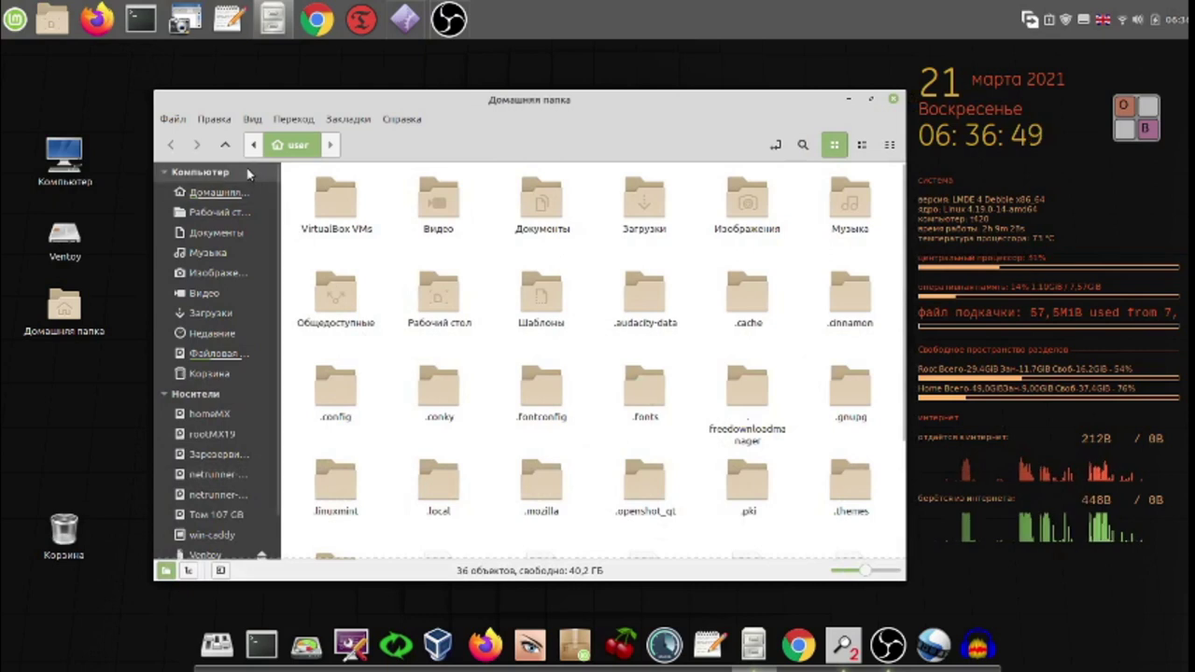
click(225, 148)
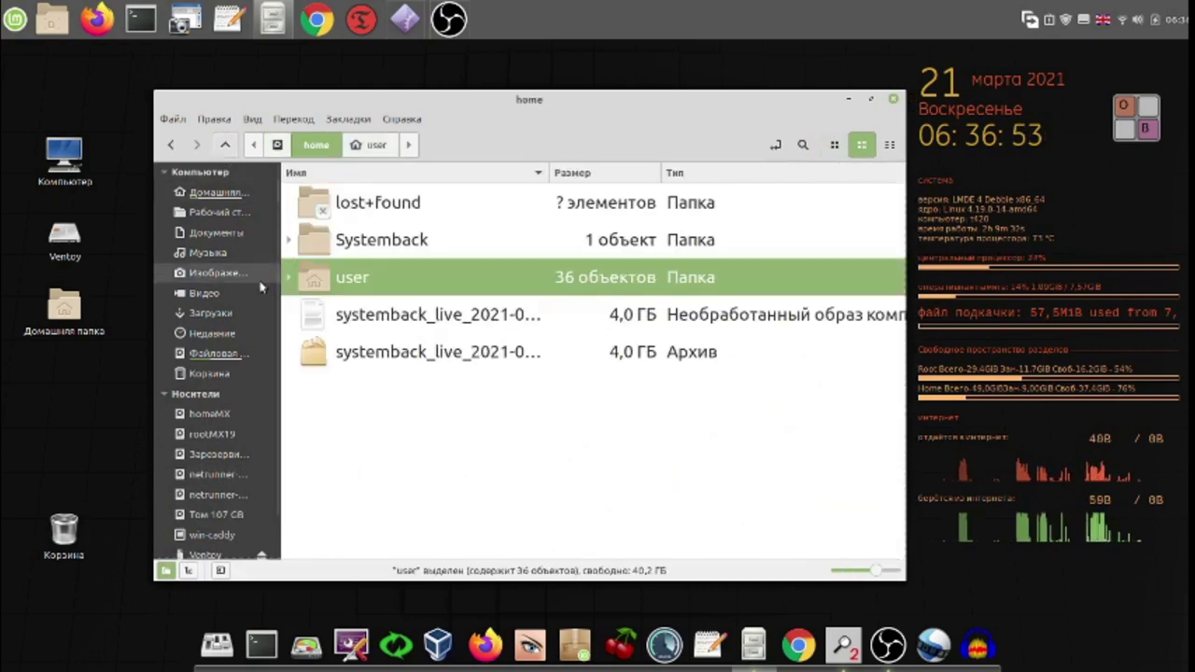
double_click(317, 283)
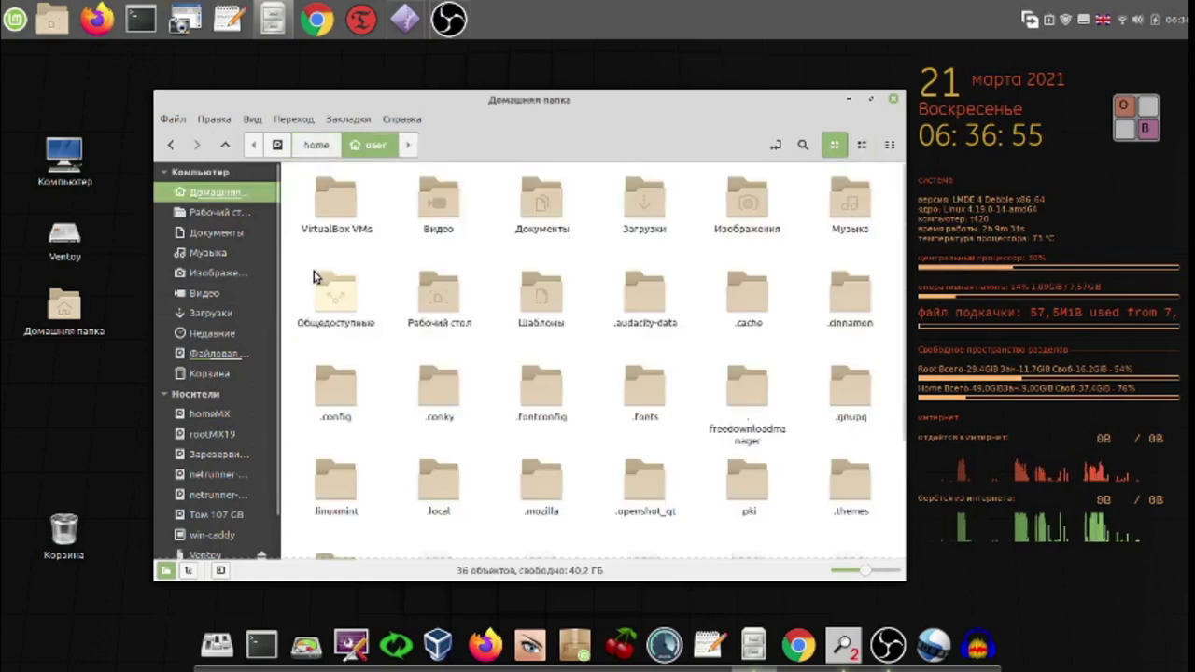
Step: Show the hidden files view option, highlight both lmc-rus files in the hidden .conky folder, and close the file manager
click(254, 120)
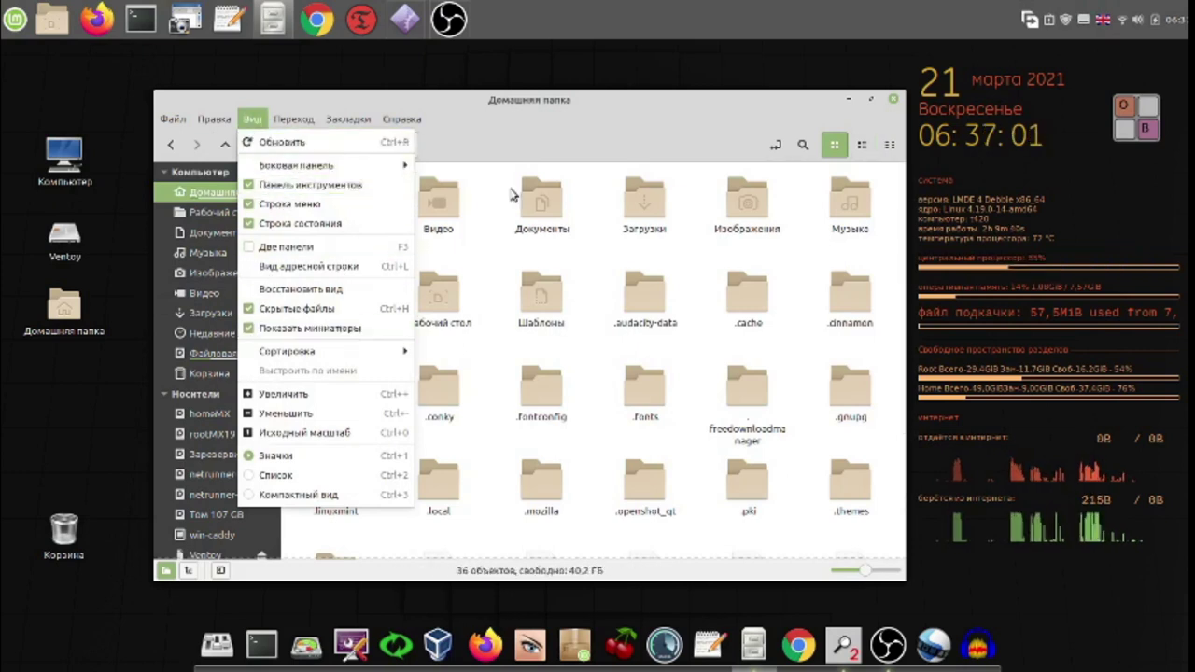
click(625, 129)
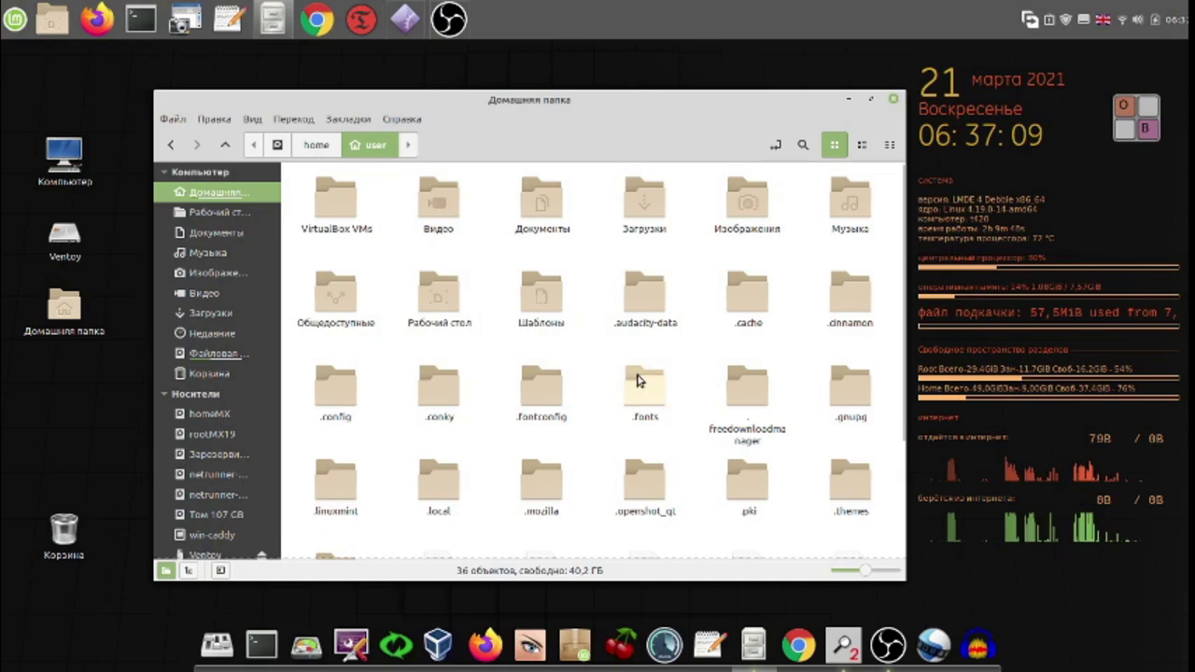
double_click(441, 385)
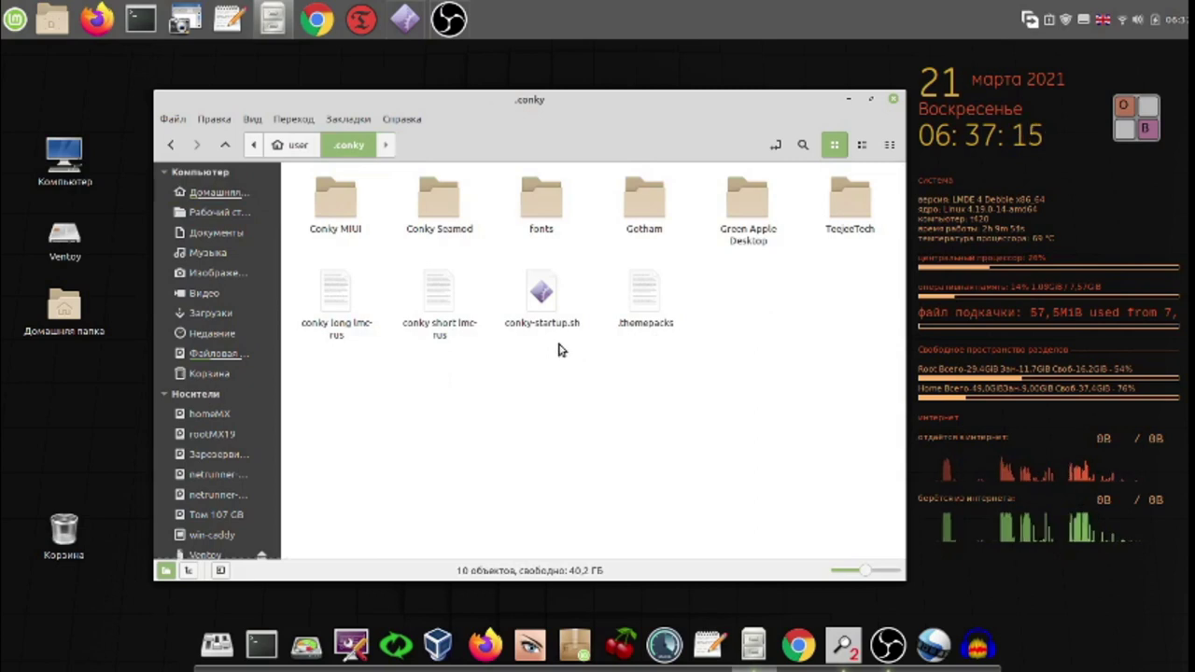
drag(482, 336, 351, 359)
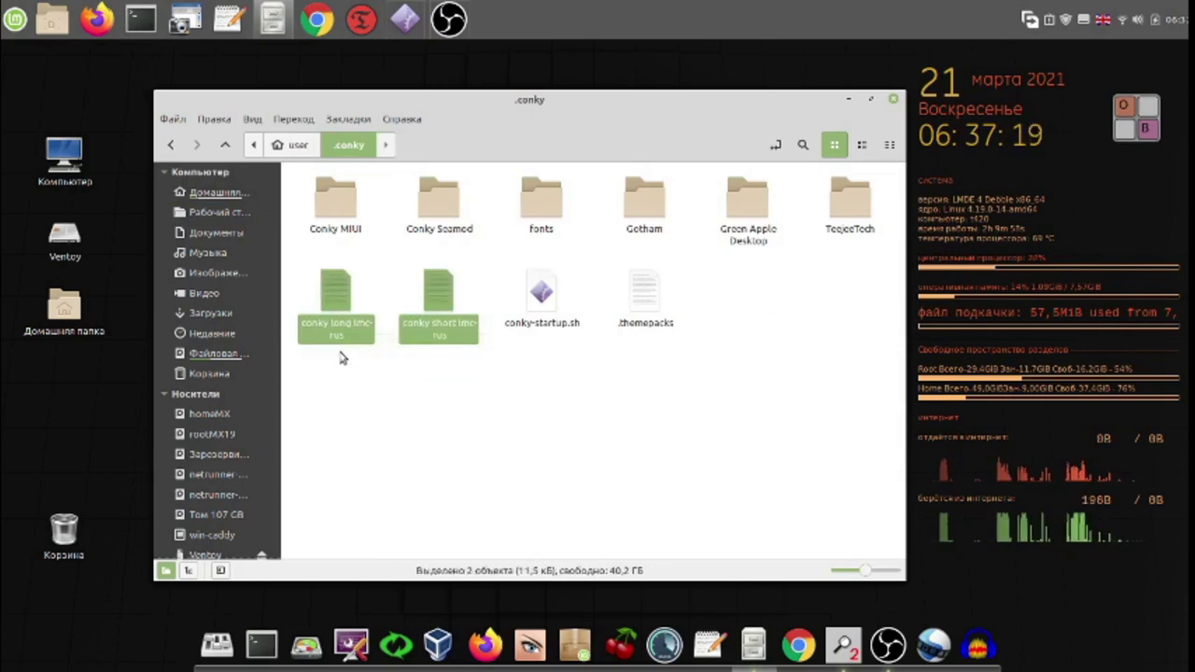
click(893, 101)
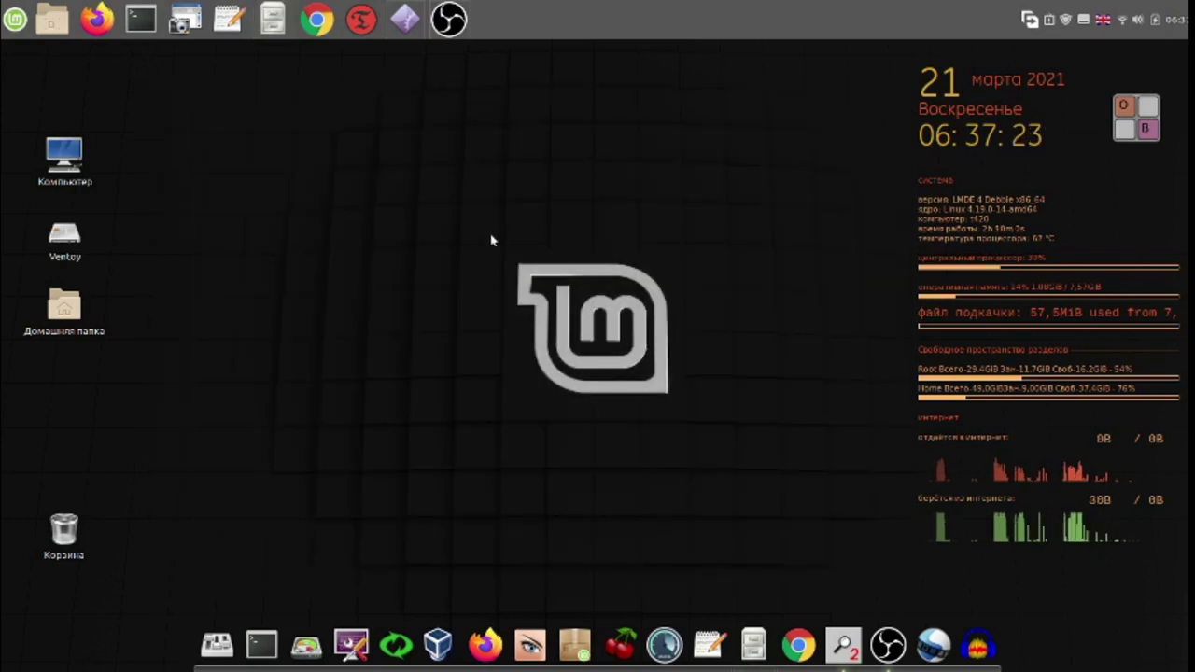
Step: Open Conky Manager and switch the desktop widget from conky short lmc-rus to conky long lmc-rus
click(16, 19)
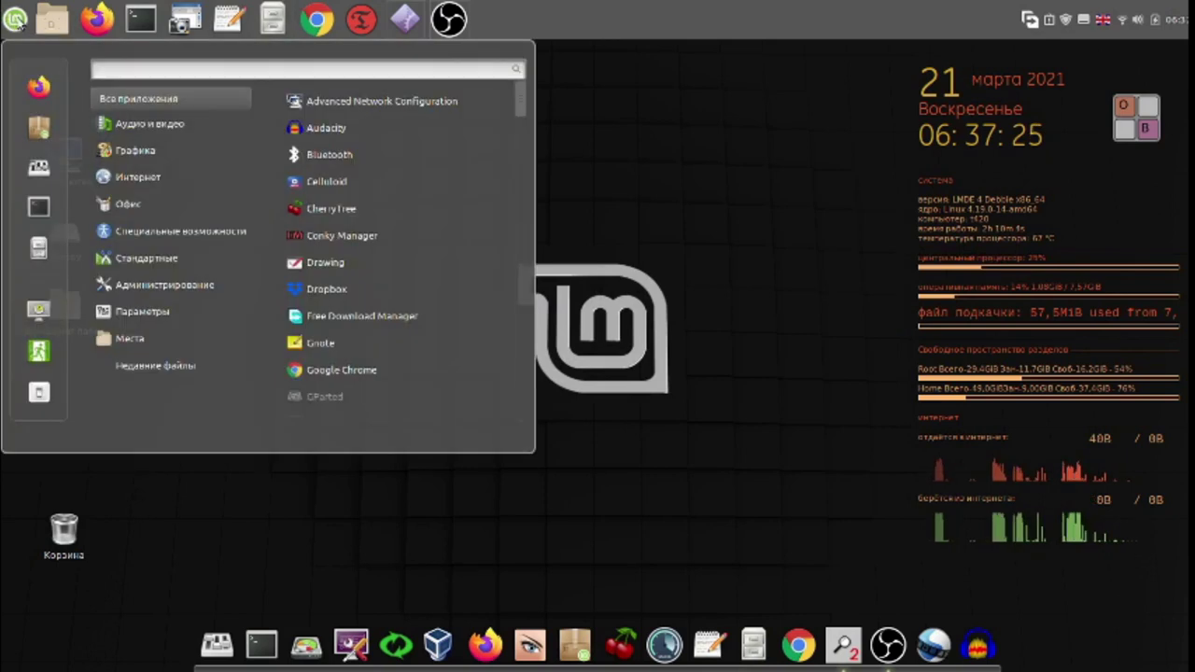
click(334, 233)
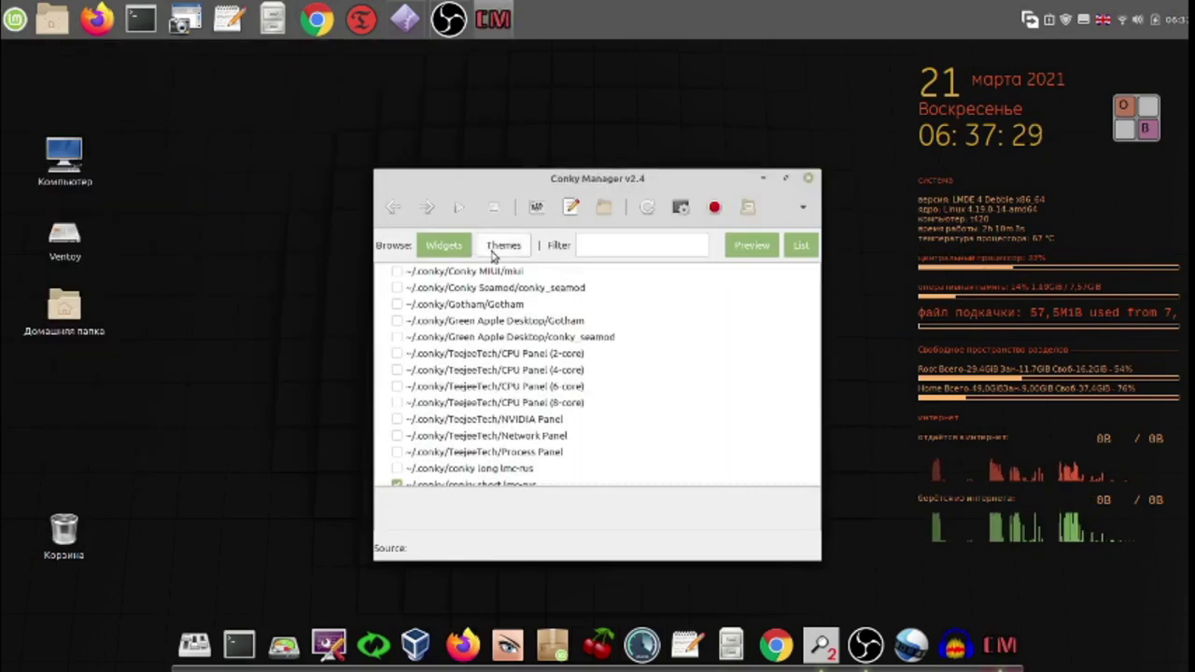
scroll(665, 378, down, 1)
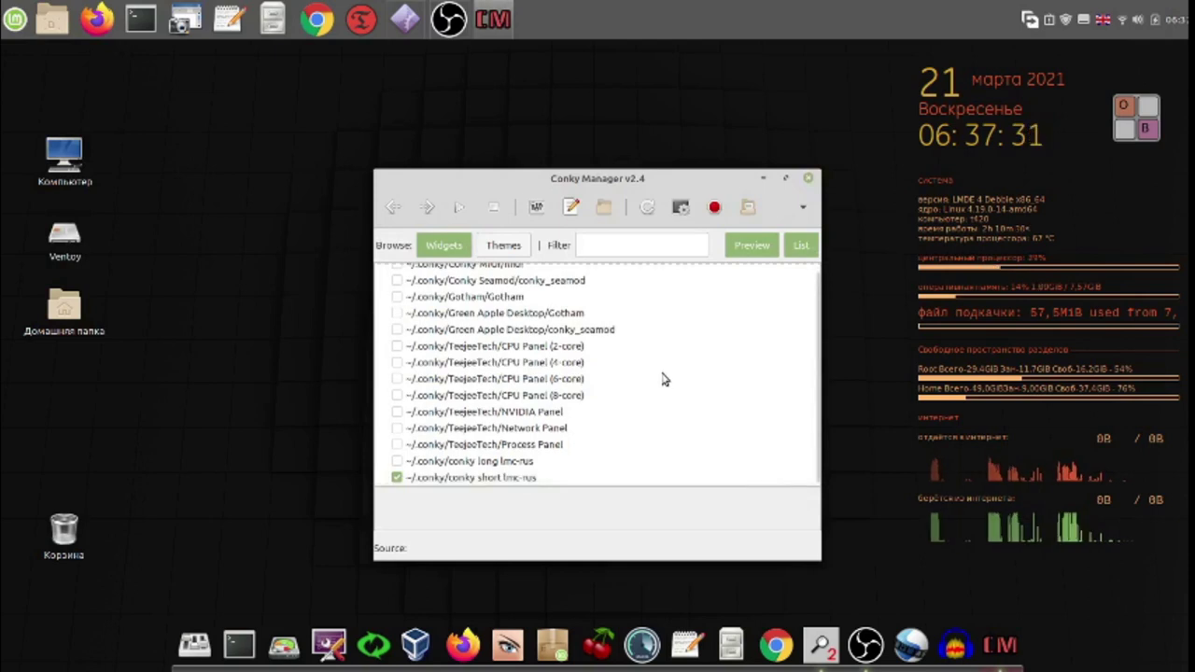
click(397, 478)
click(397, 461)
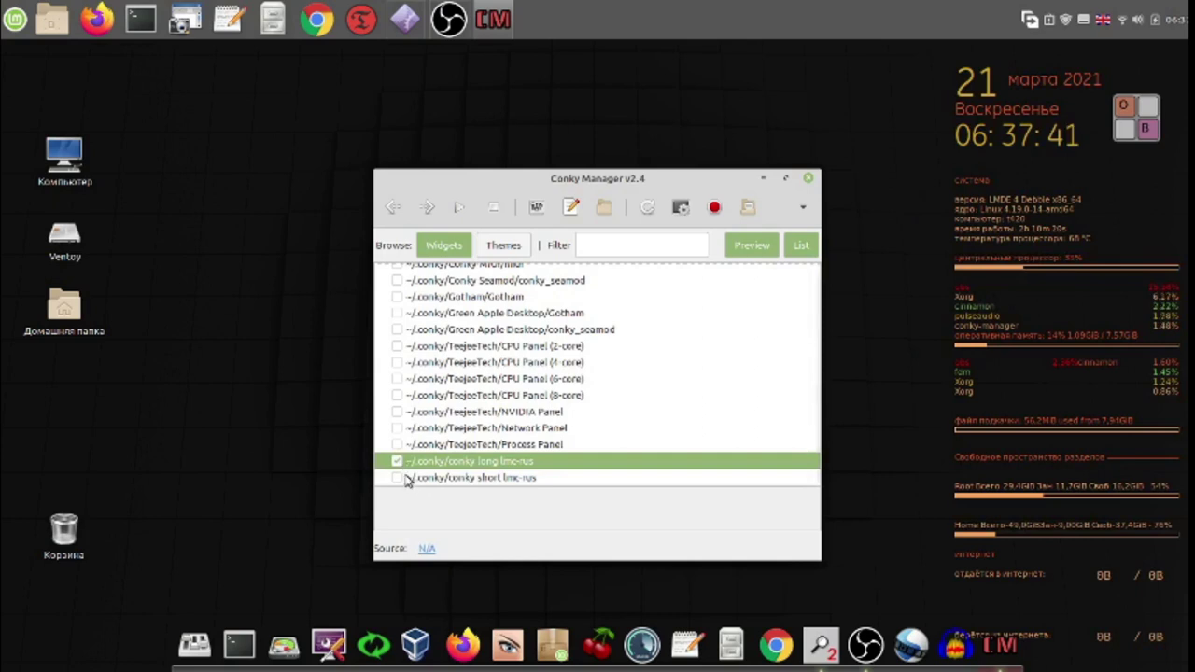
Step: Enable the conky short lmc-rus widget again and disable conky long lmc-rus
click(399, 477)
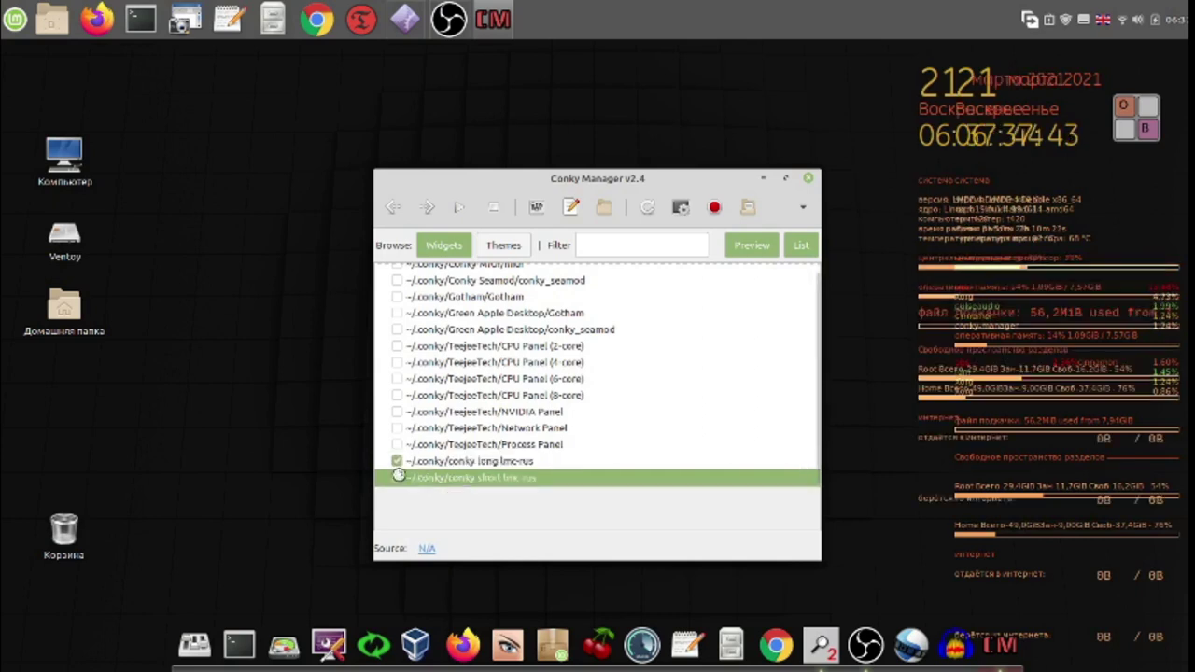
click(397, 461)
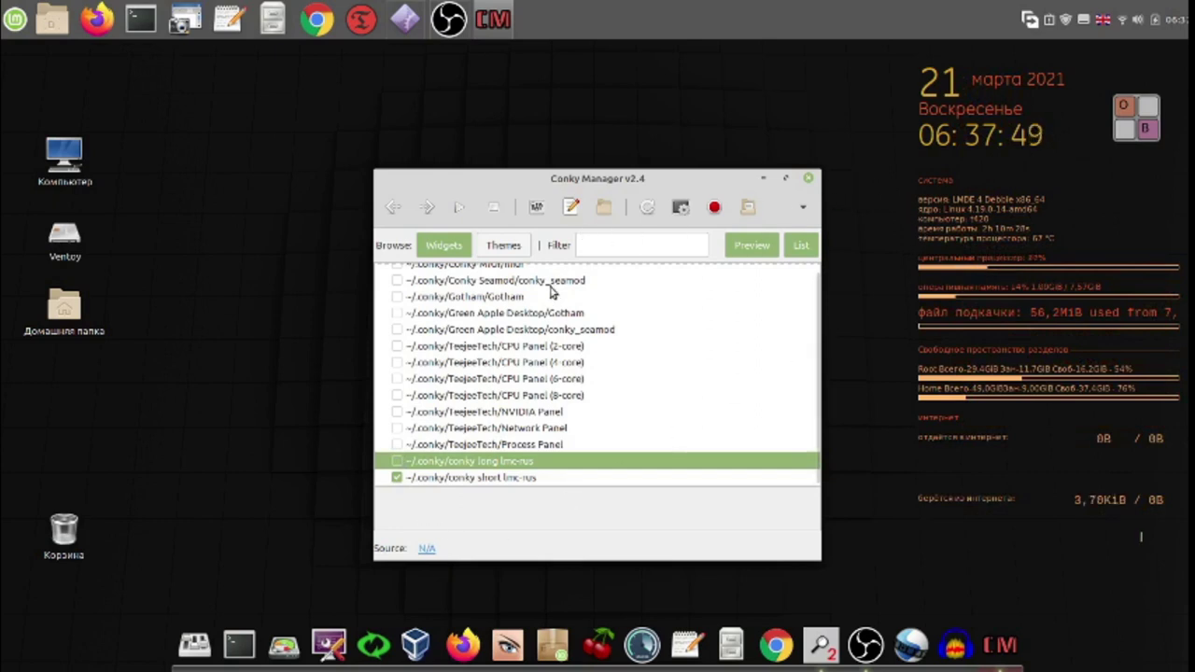
Step: Edit the selected conky long lmc-rus widget, apply wlp0s20f0u2u2 as its network interface, and close the widget editor
click(536, 206)
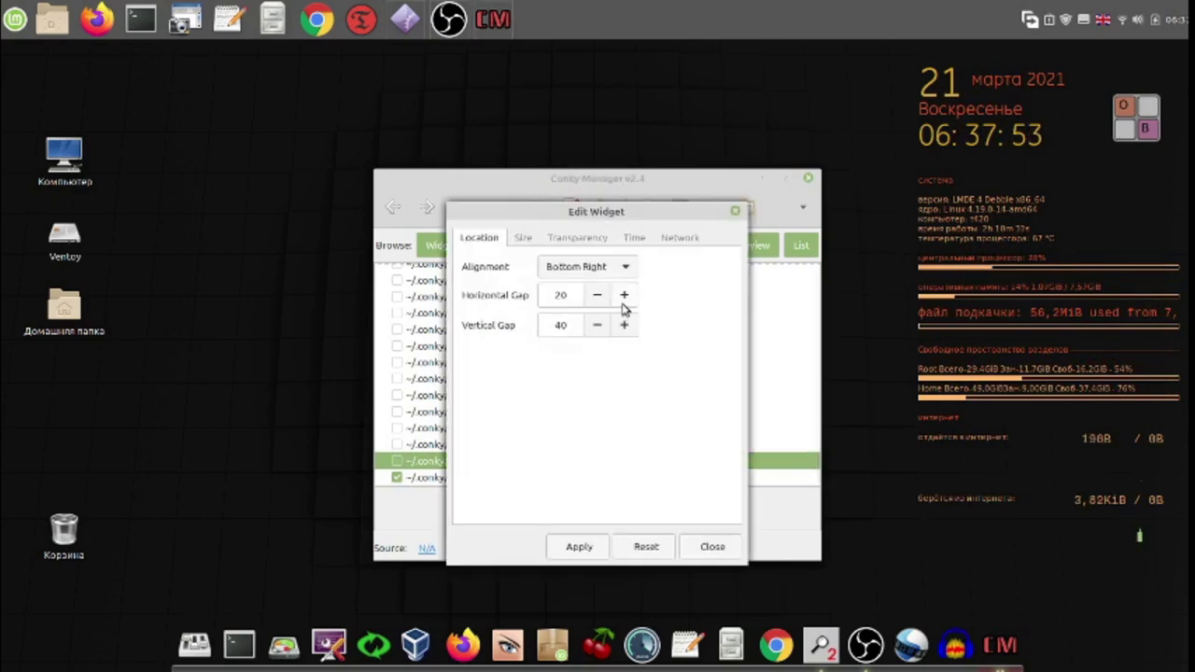
click(680, 239)
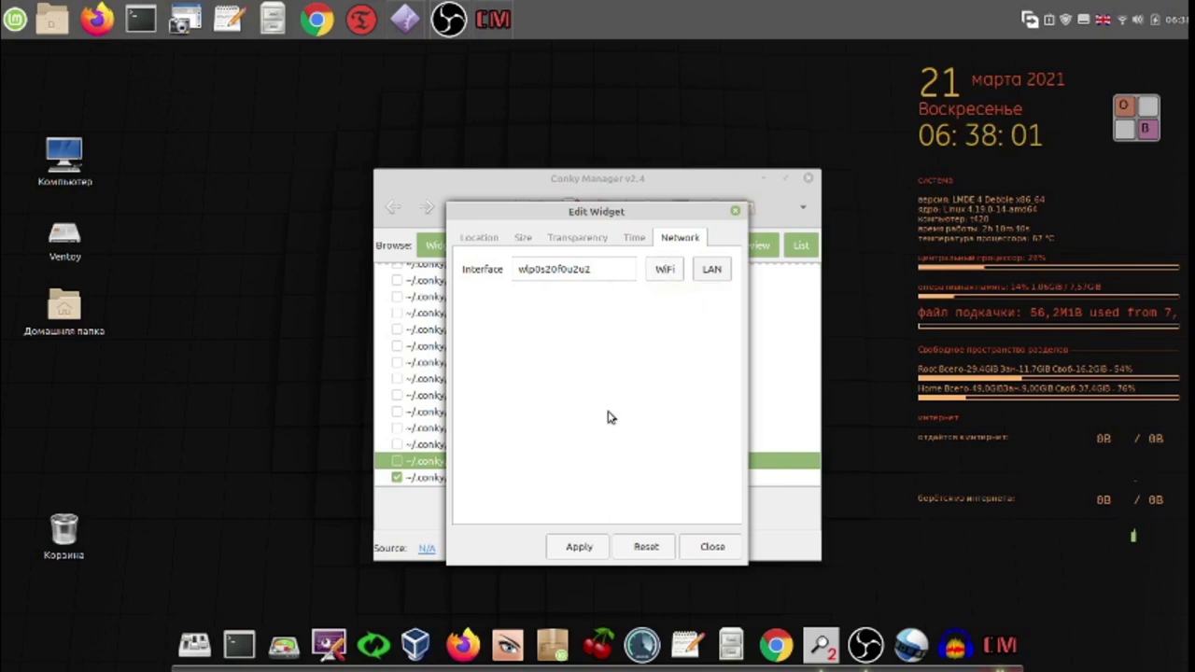
click(592, 552)
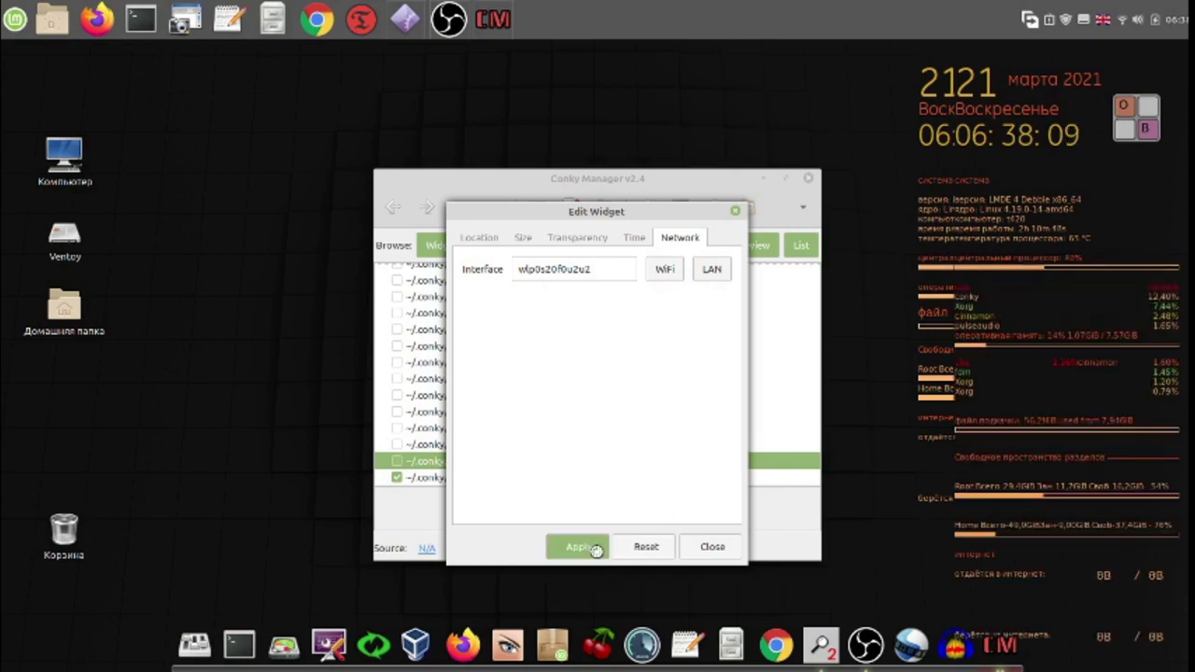
click(737, 213)
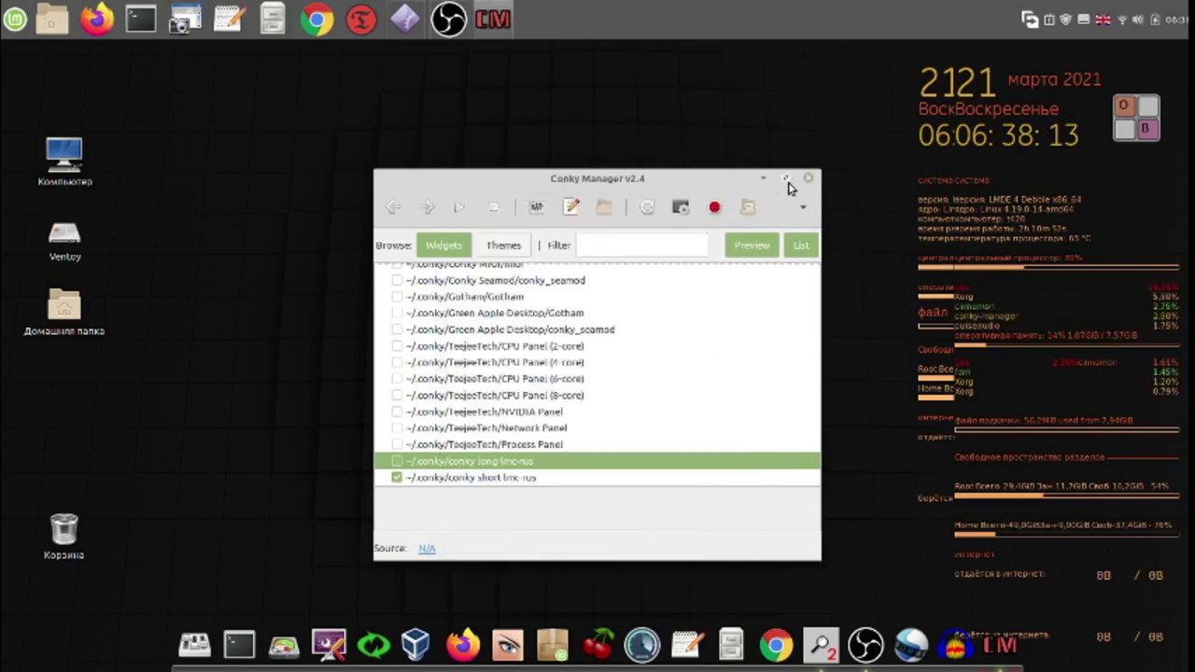
Step: Reopen the conky long lmc-rus widget settings, apply the network interface once more, and close Conky Manager
click(538, 209)
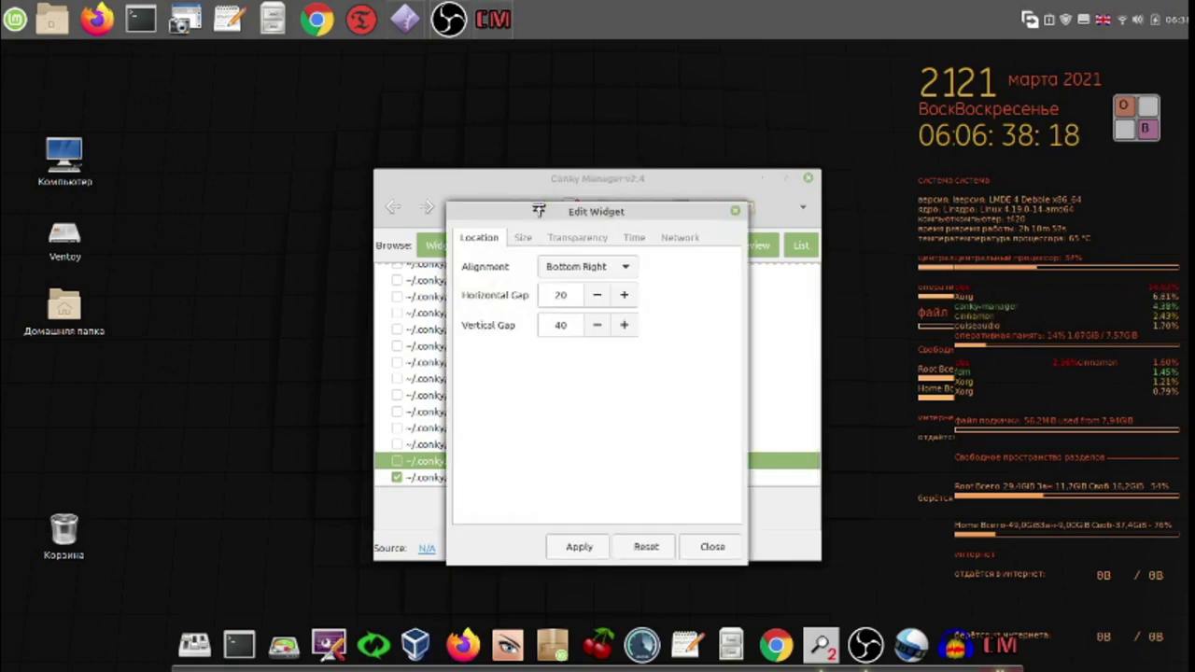
click(689, 238)
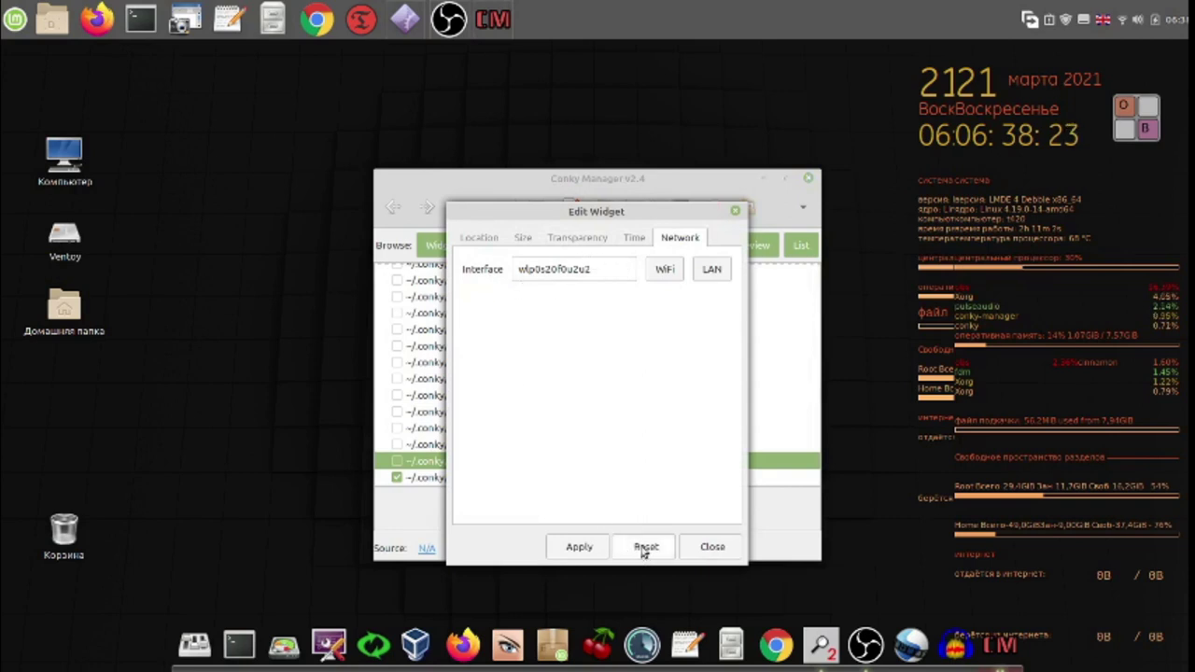
click(586, 548)
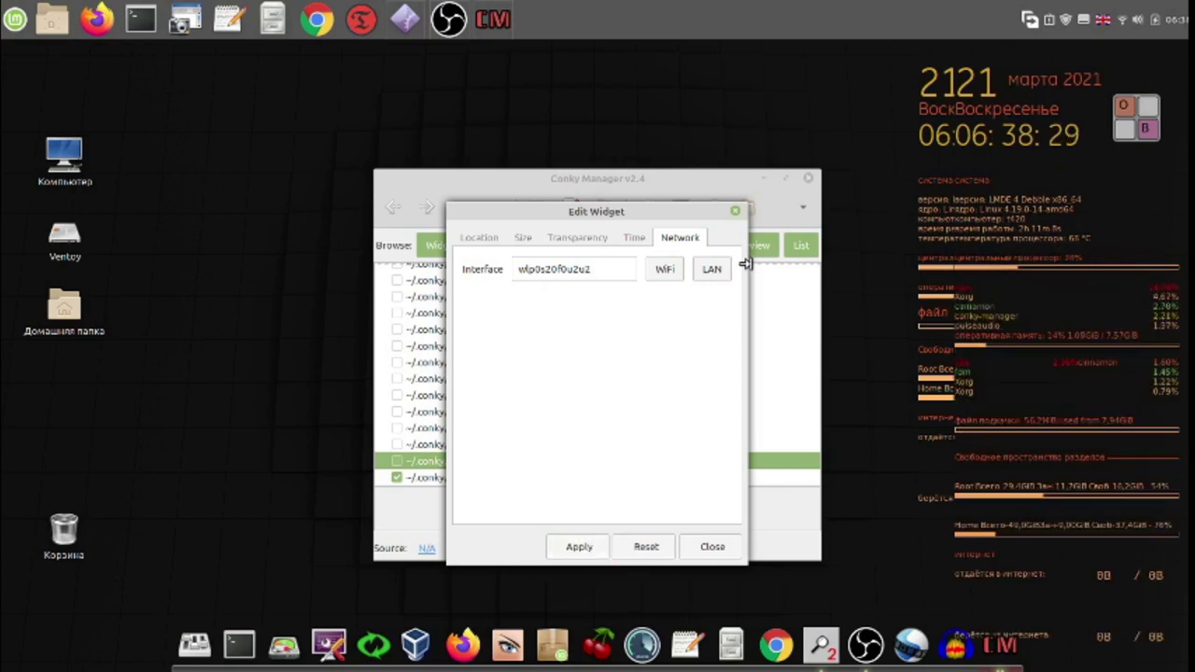
click(713, 548)
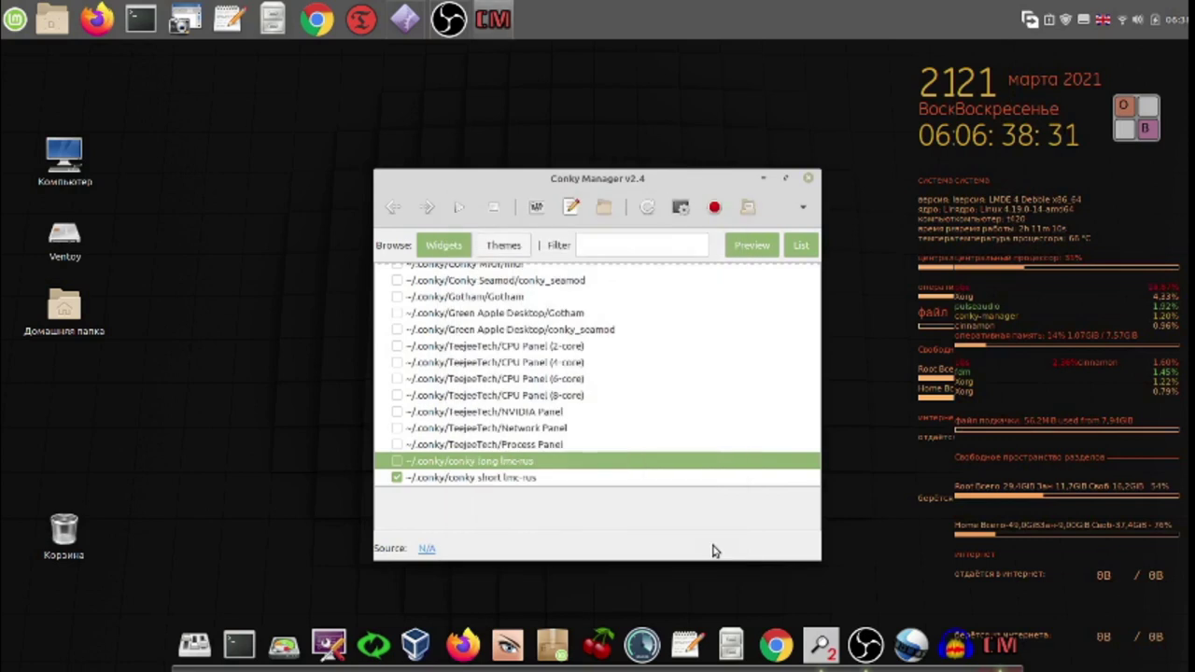
click(809, 177)
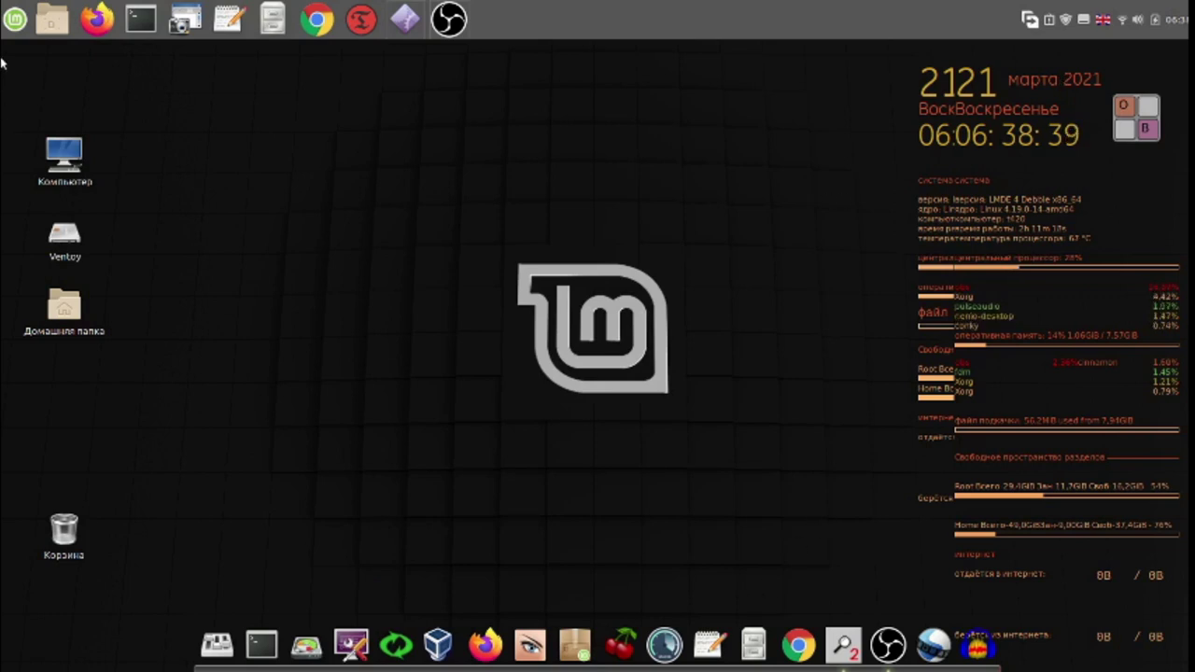
Step: Reopen Conky Manager, disable the conky long lmc-rus widget so only conky short lmc-rus runs, and close the manager
click(15, 21)
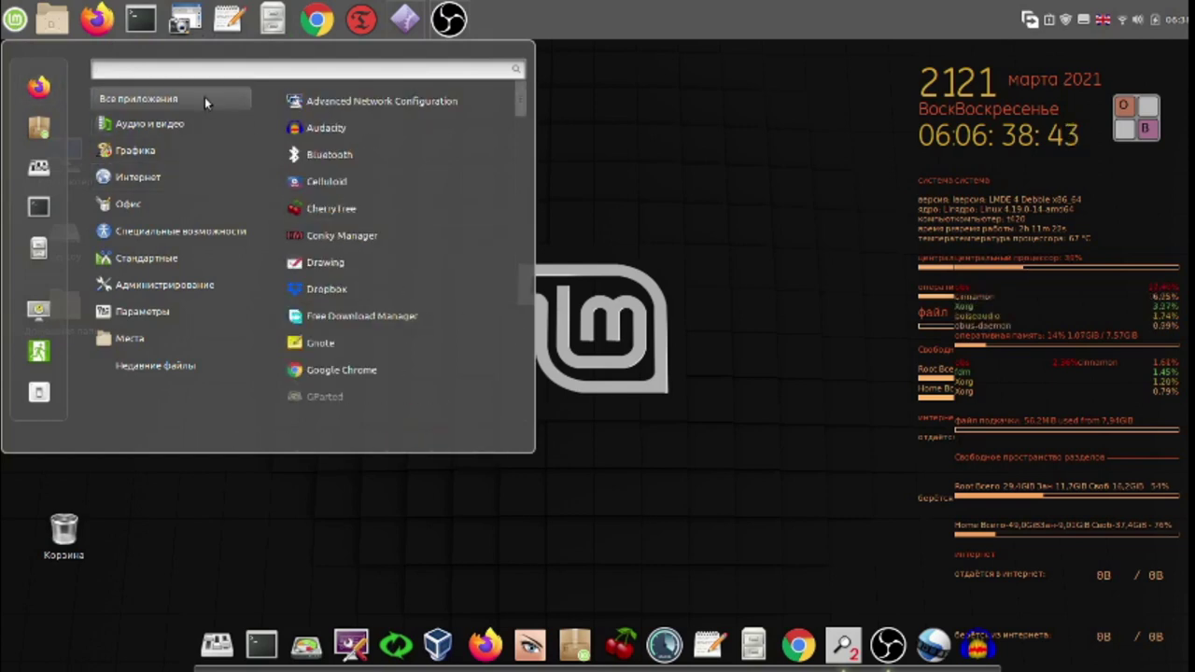
click(348, 235)
scroll(523, 315, down, 1)
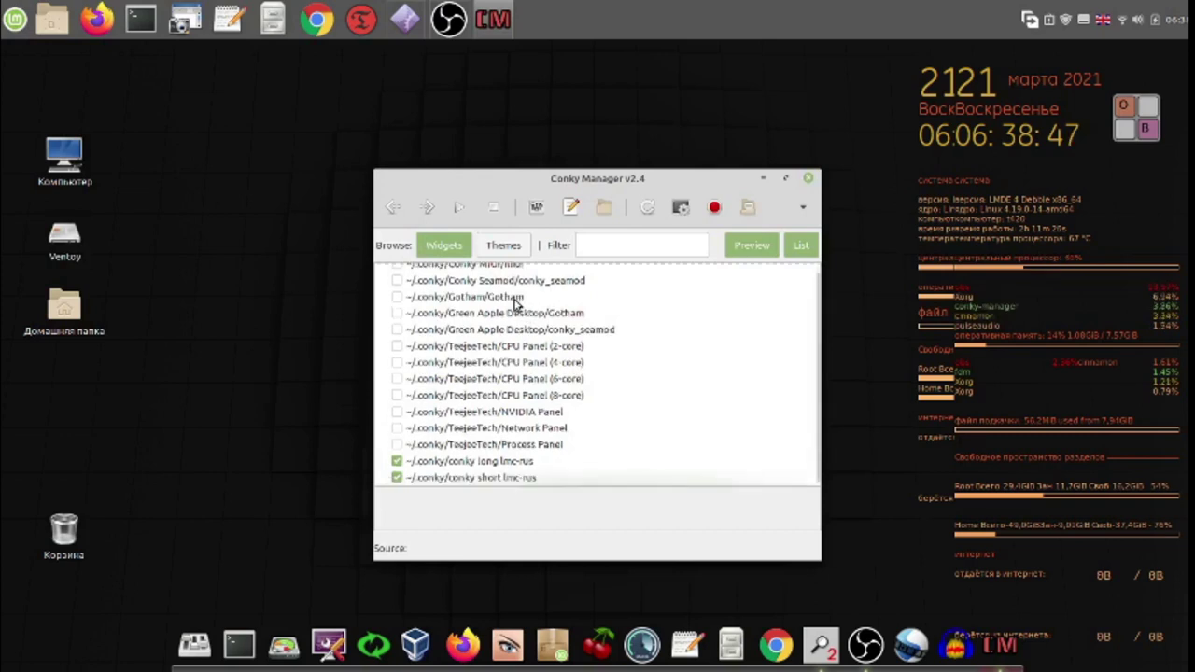
click(396, 463)
click(396, 477)
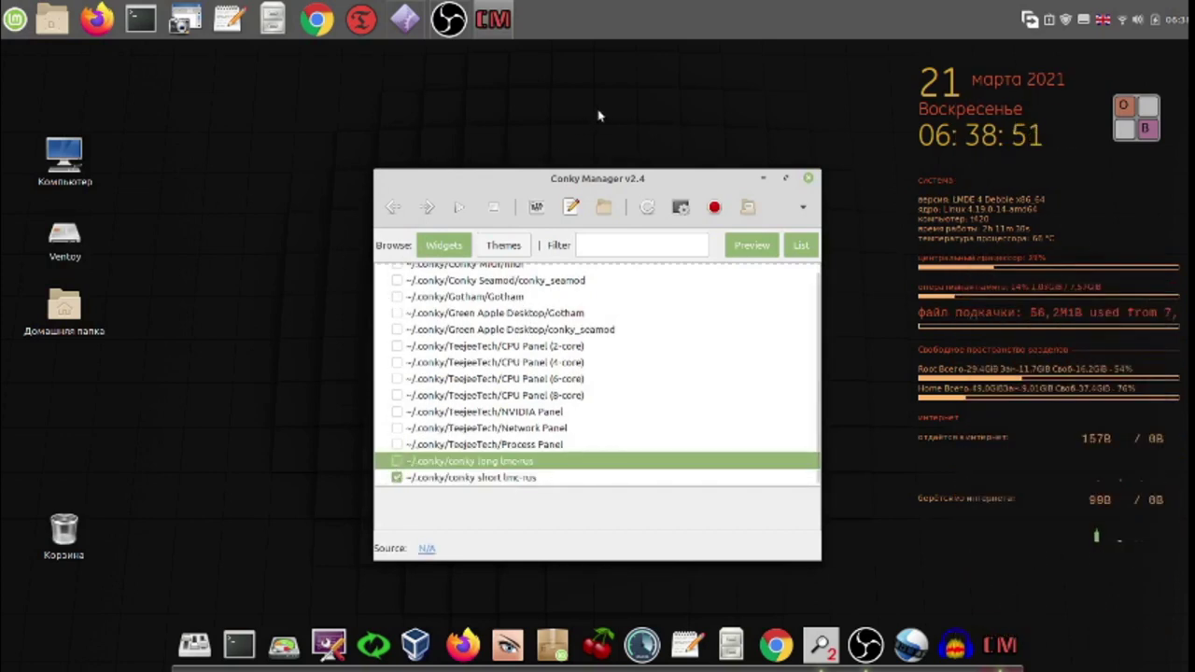
click(808, 179)
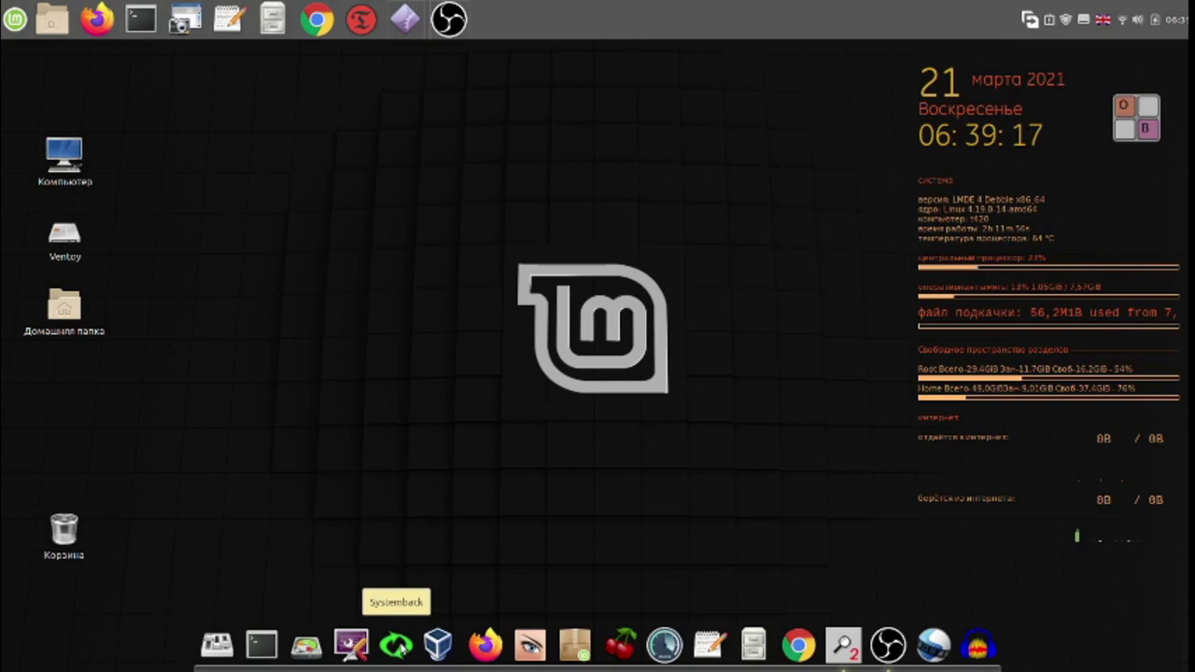
Step: Launch Systemback and authenticate by entering the administrator password with the on-screen keyboard
click(395, 644)
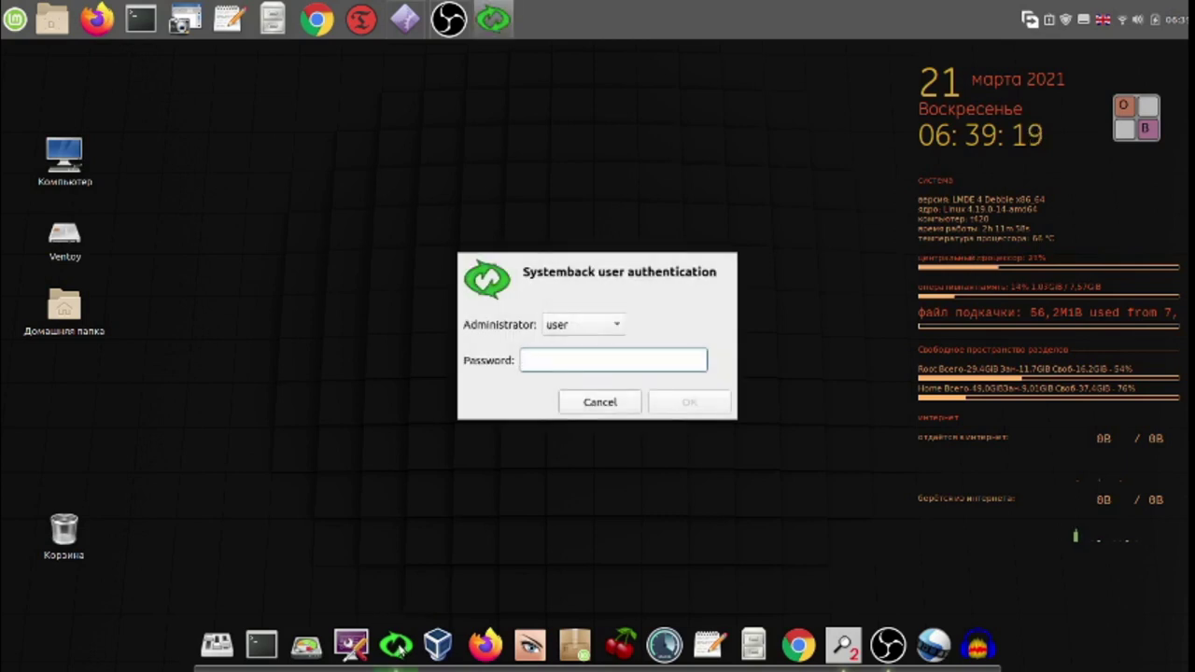
click(1144, 130)
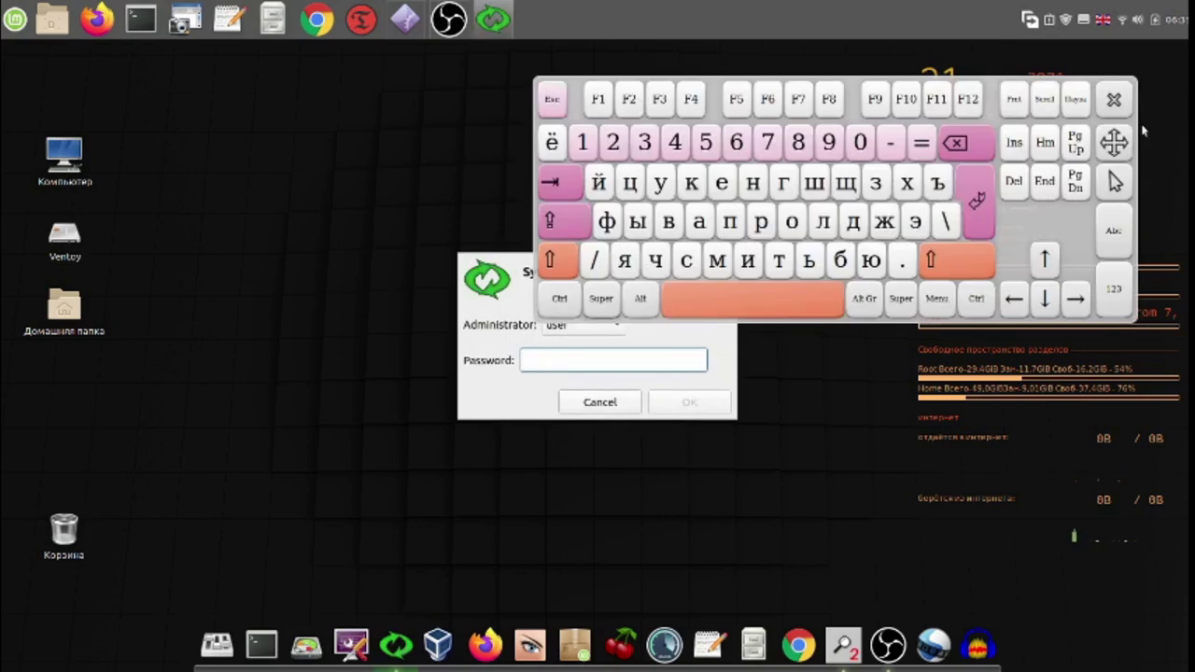
click(582, 142)
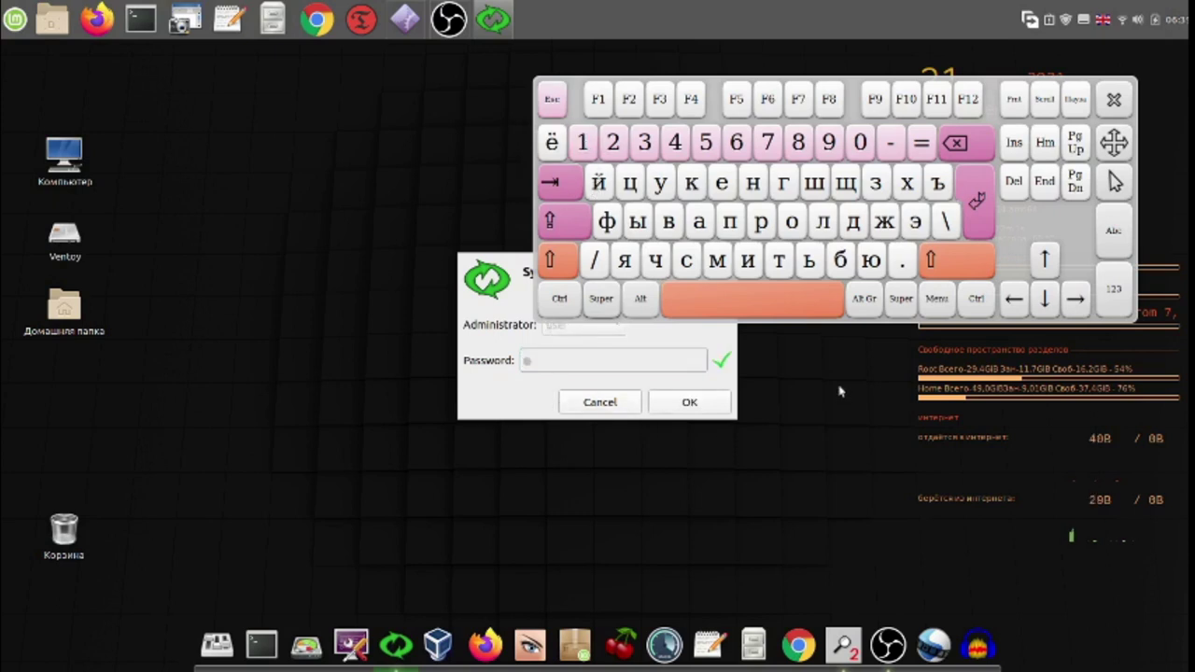
click(725, 405)
Step: Move the Systemback window aside, hide the on-screen keyboard to show the function menu, and close Systemback
drag(454, 187, 149, 152)
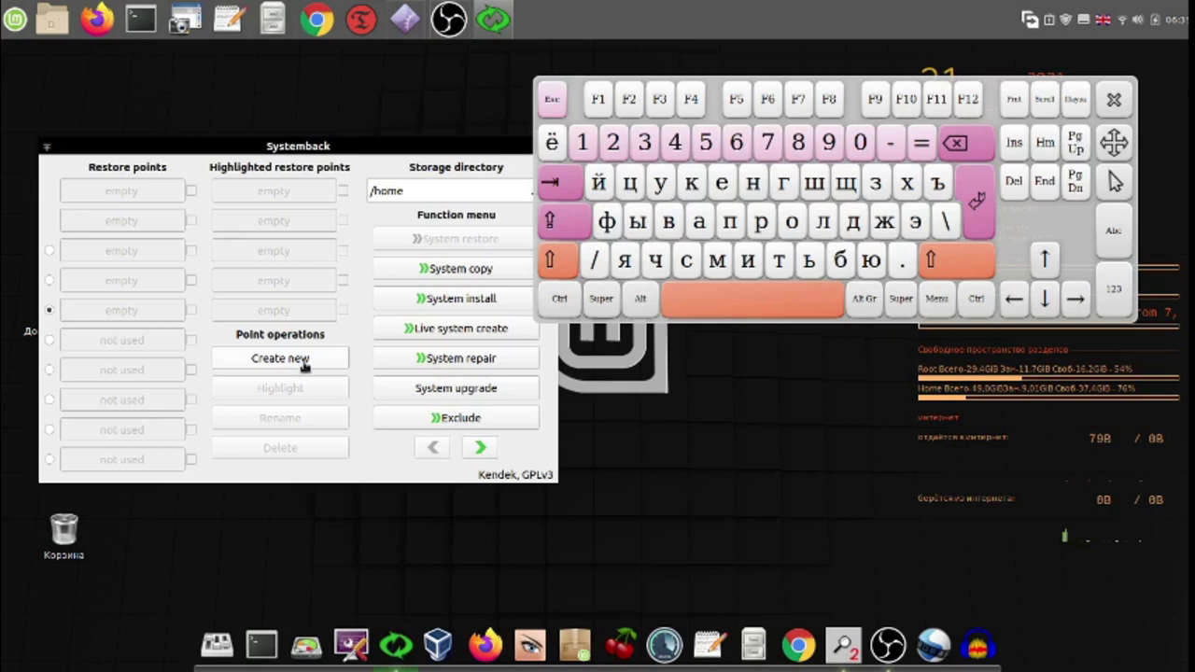
click(1113, 100)
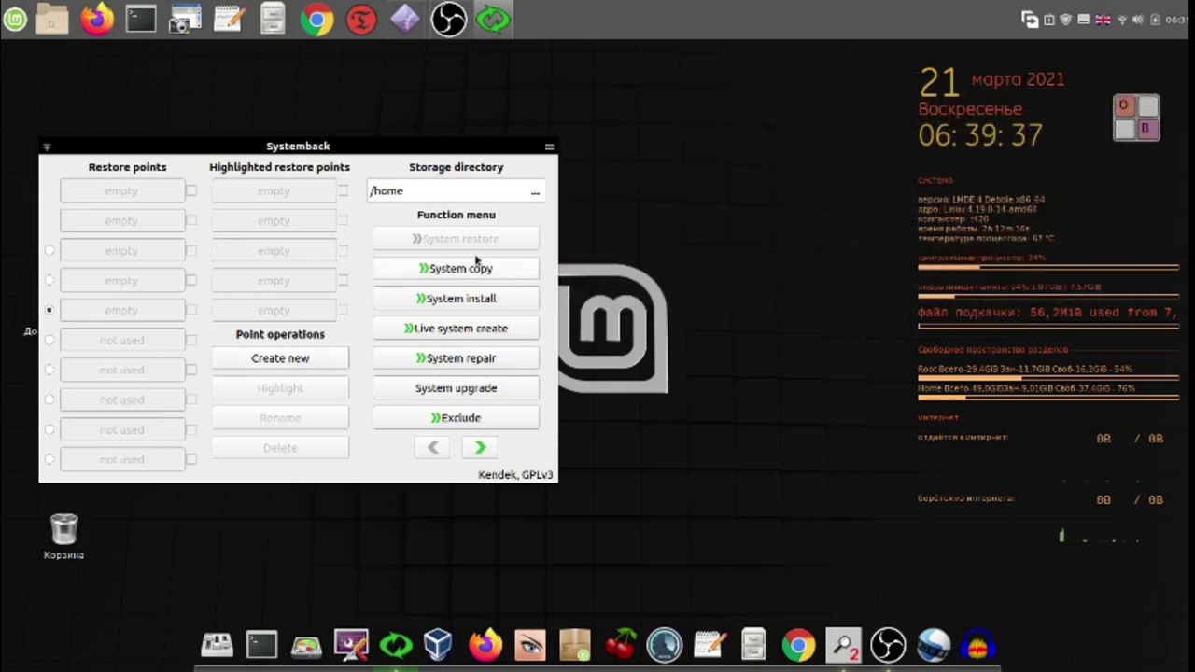
mouse_move(547, 152)
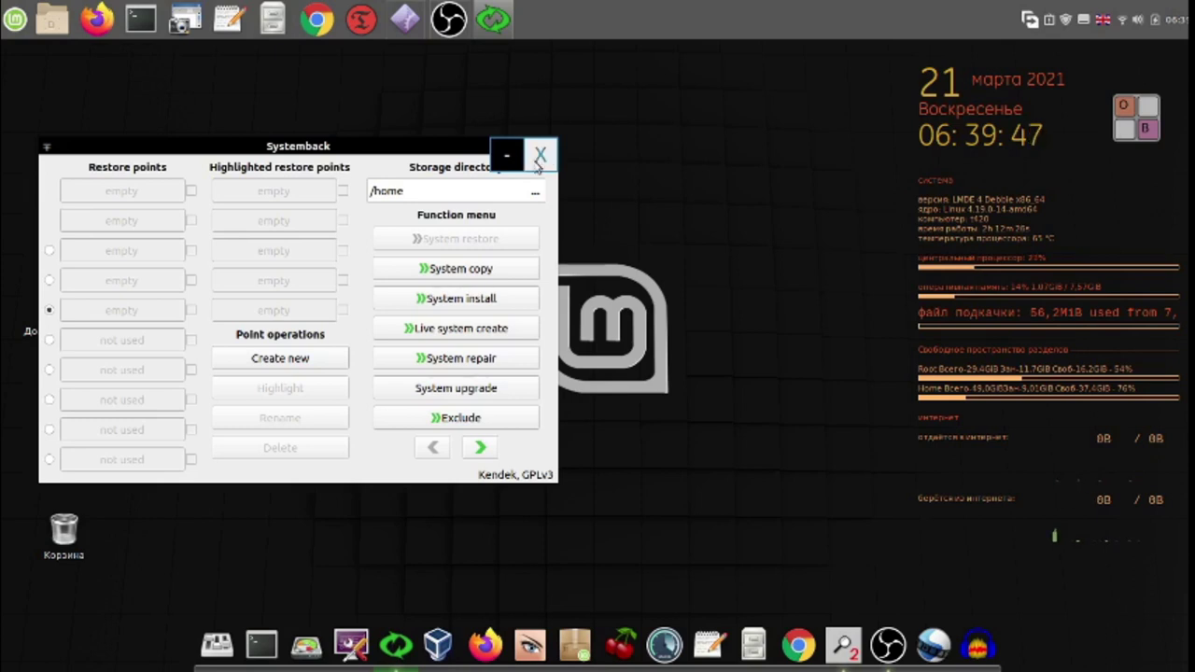
click(539, 157)
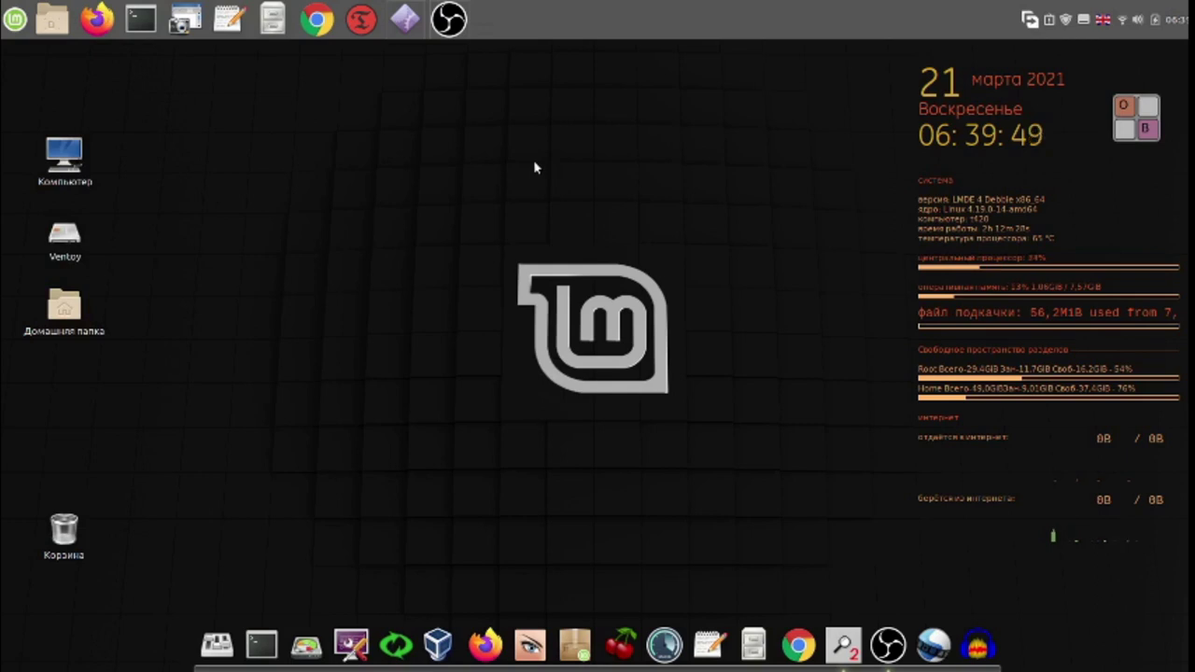